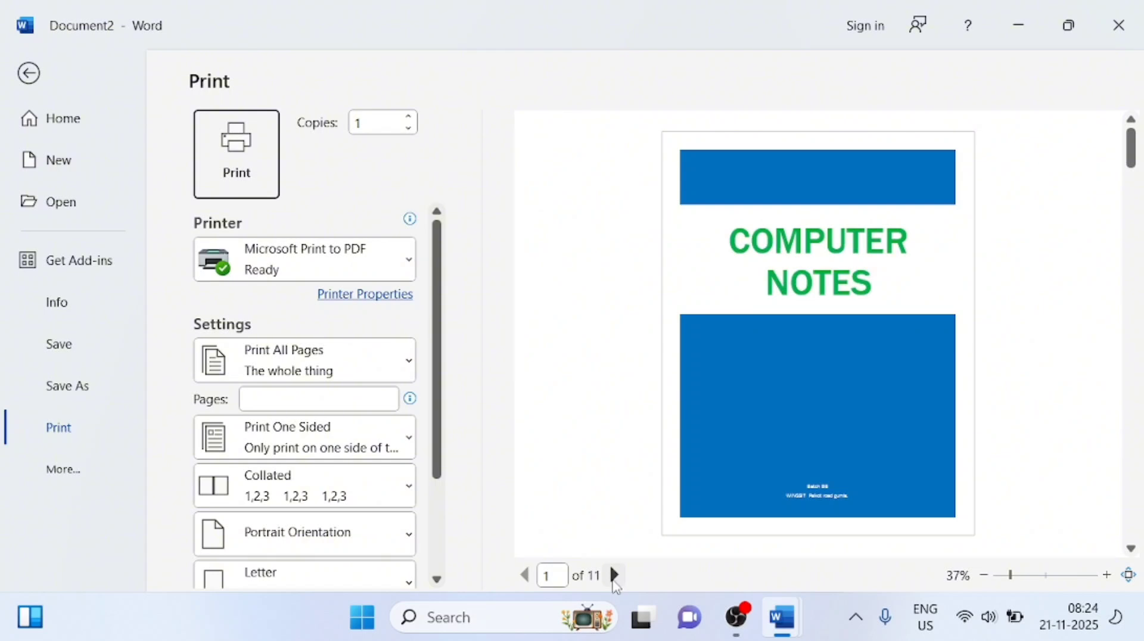
Page through the print preview up to page 4 and return to the document.
click(615, 581)
click(615, 581)
click(615, 581)
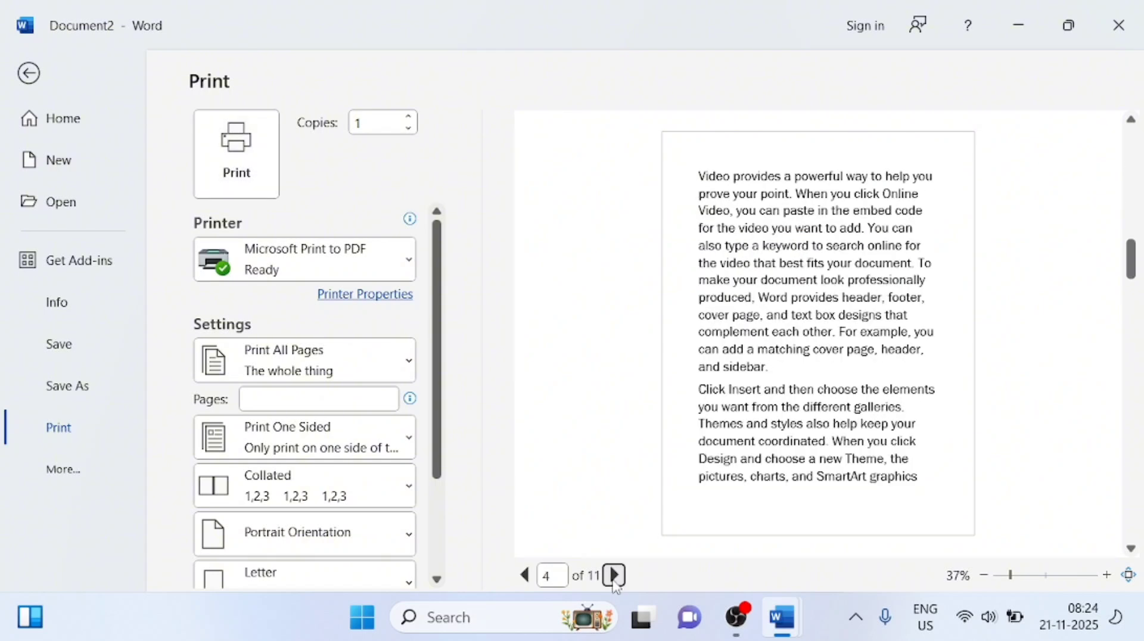
click(30, 79)
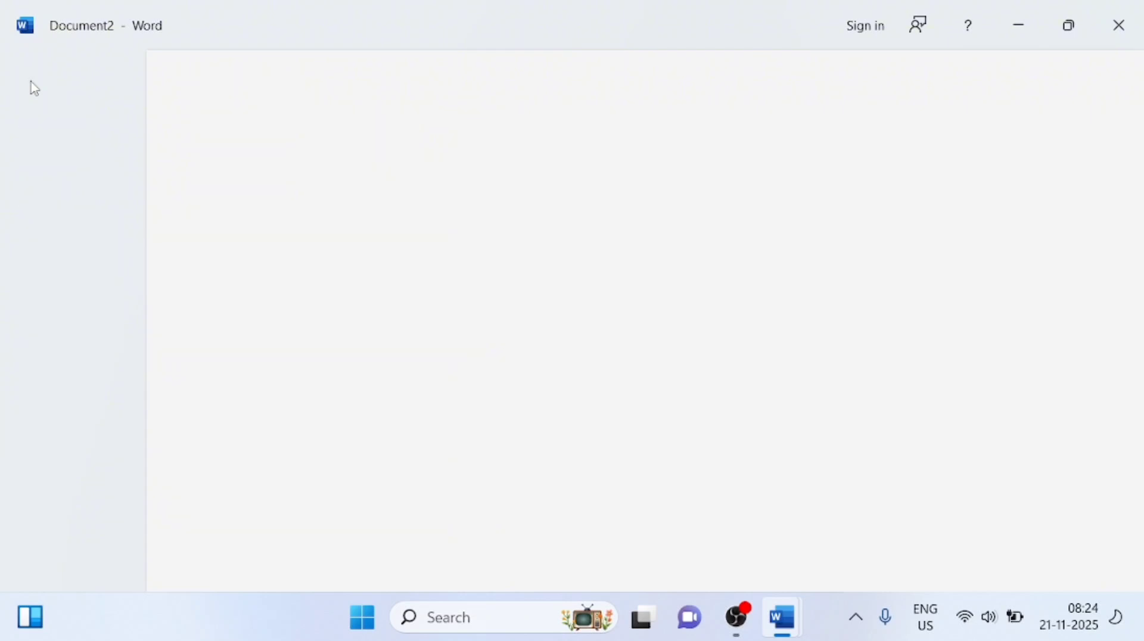
Remove the current COMPUTER NOTES cover page from the document.
click(439, 334)
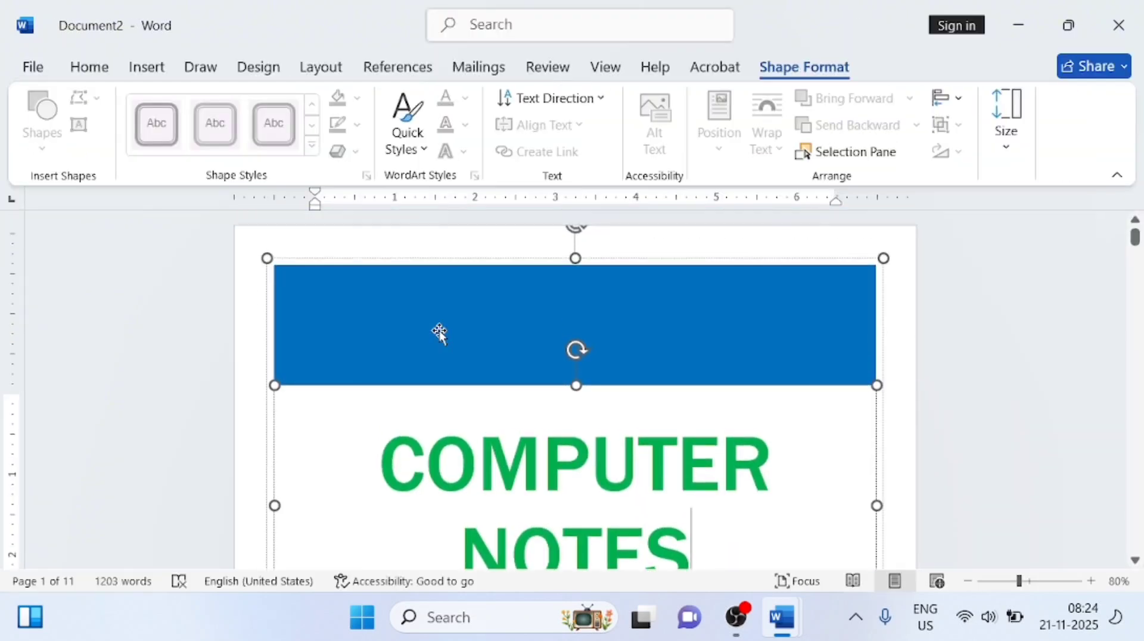
click(439, 334)
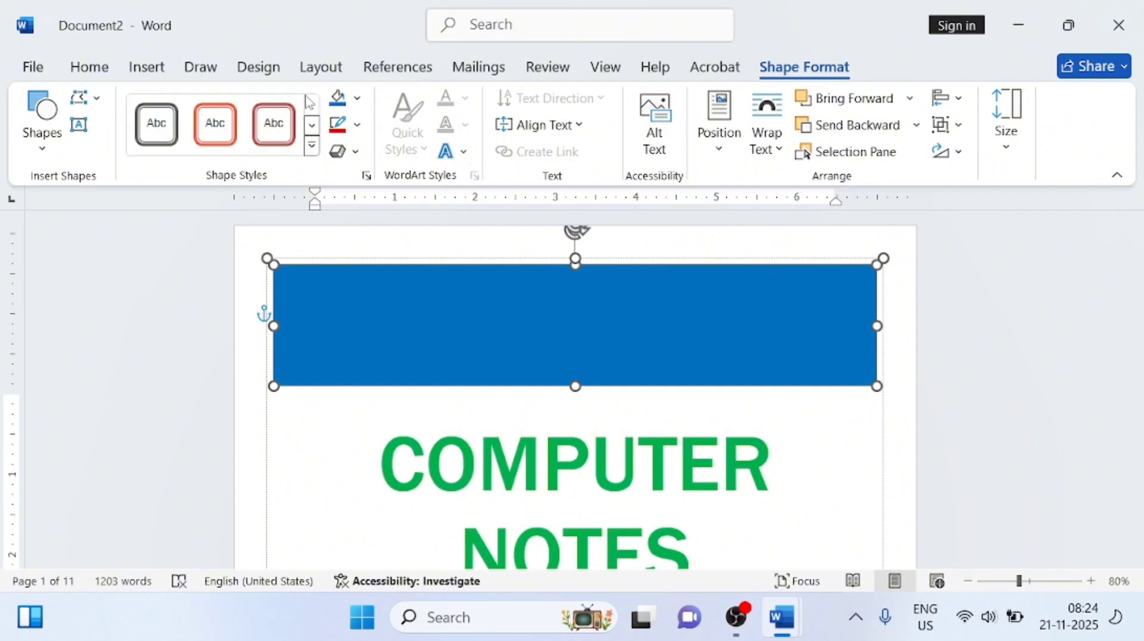
click(147, 71)
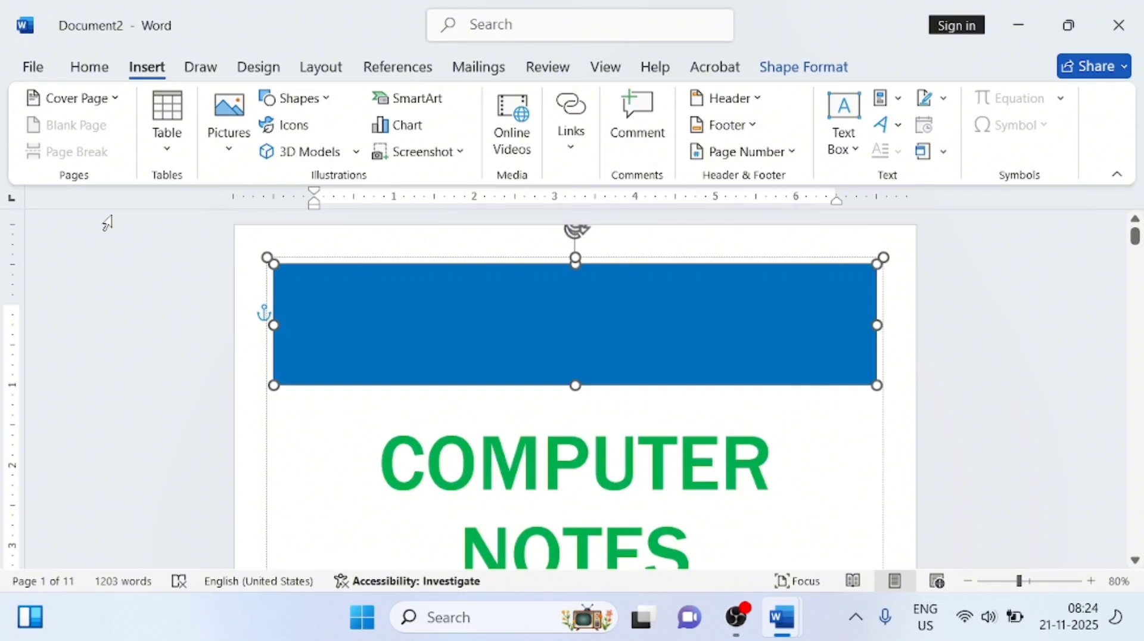
click(102, 97)
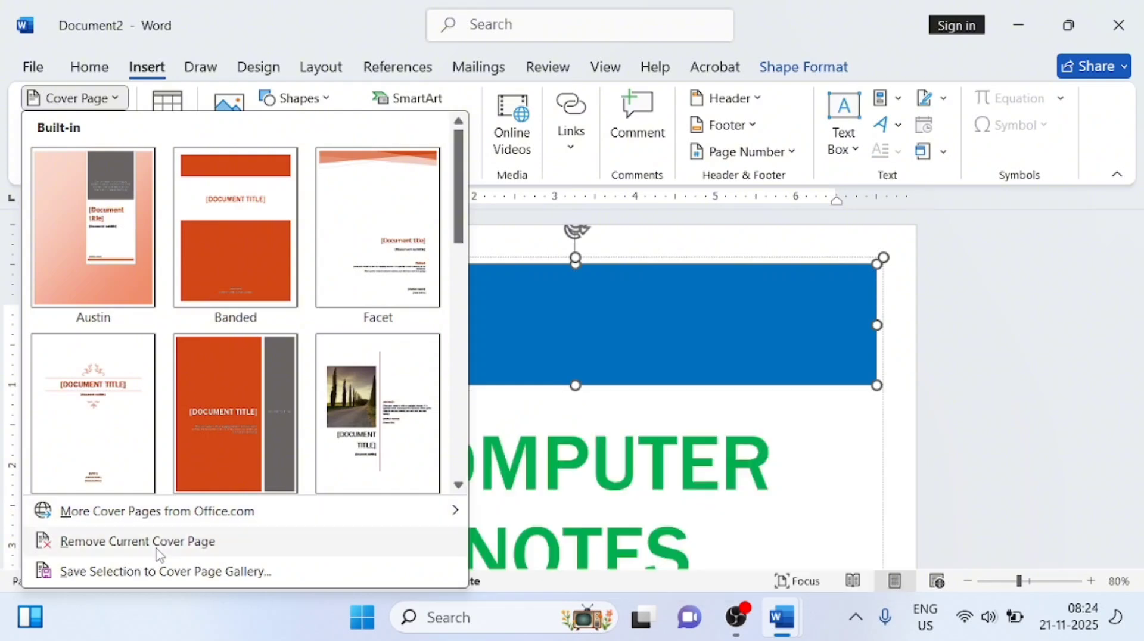
click(156, 543)
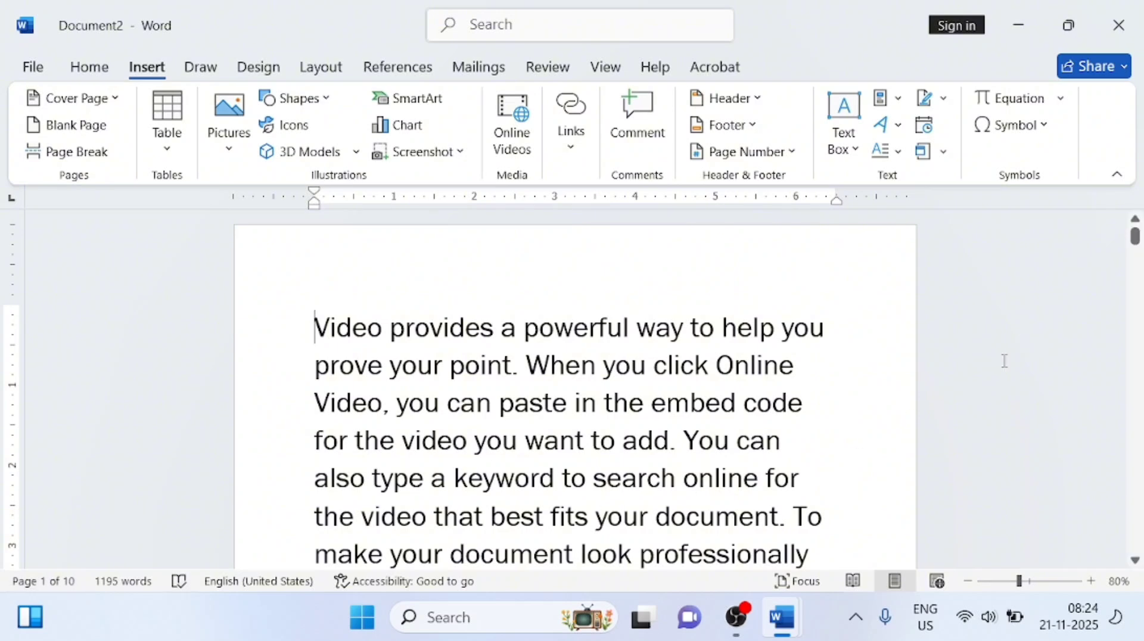
Delete all text from the last paragraph starting "To change the way a picture fits" through the end of the document.
drag(1135, 236, 1044, 541)
scroll(429, 435, up, 2)
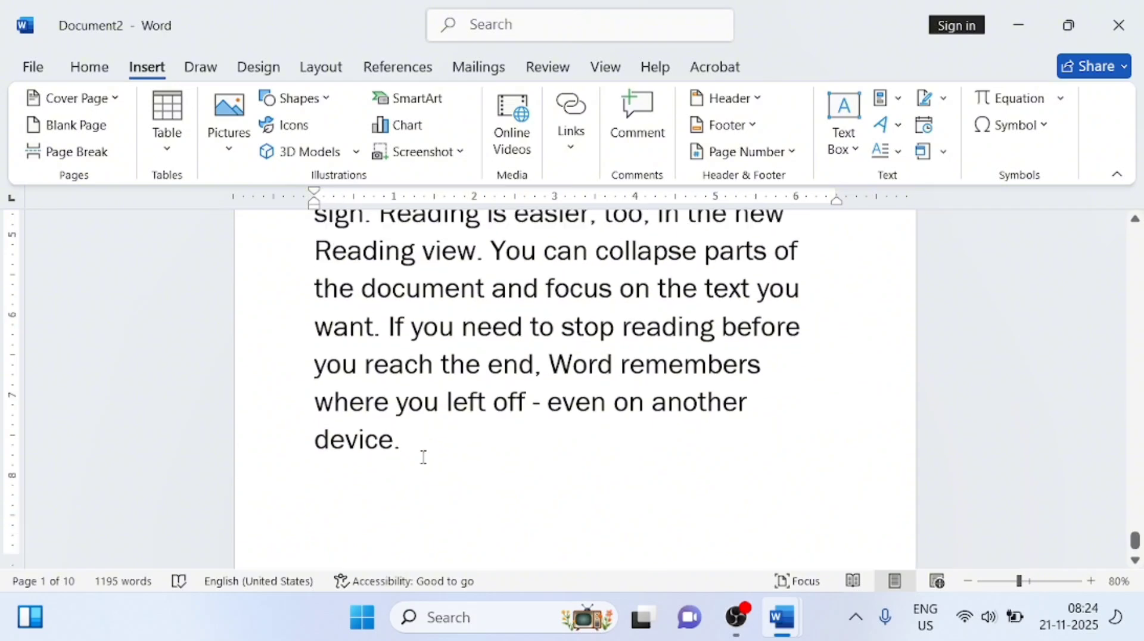
drag(399, 466, 305, 516)
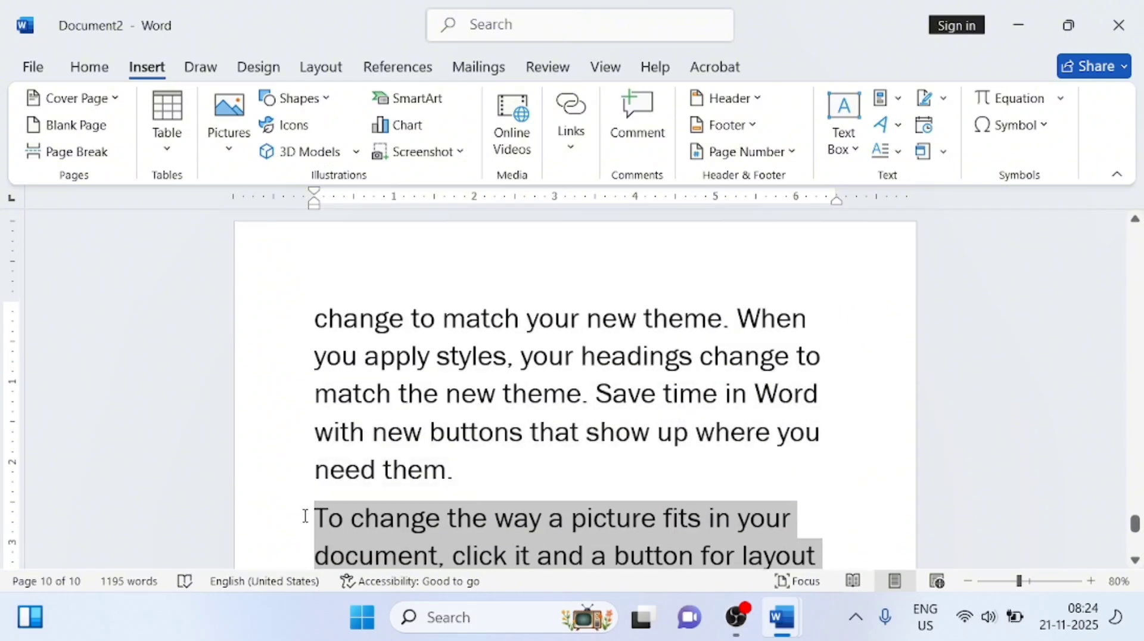
key(Delete)
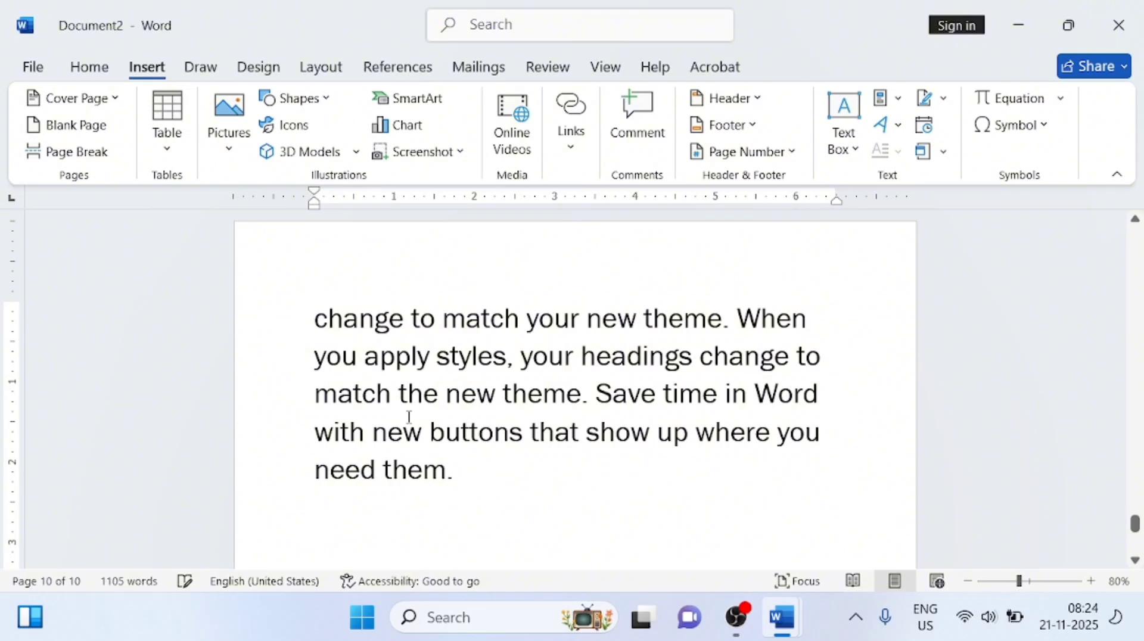
Examine the empty space after the remaining text on the last page at a reduced zoom.
scroll(409, 418, up, 1)
scroll(409, 417, down, 6)
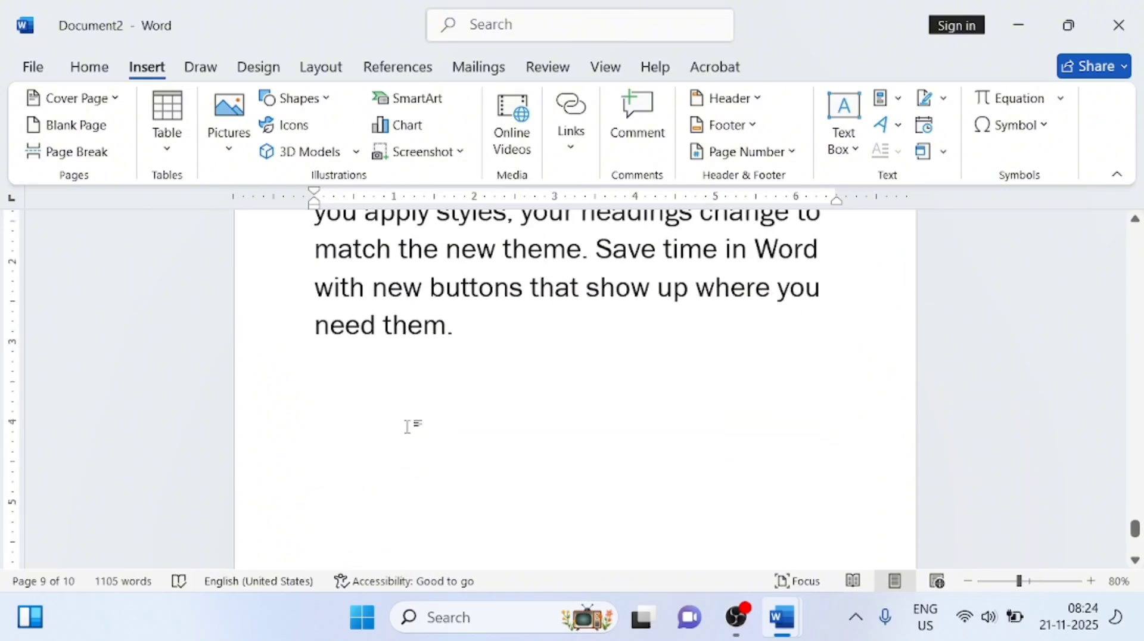
scroll(421, 418, down, 4)
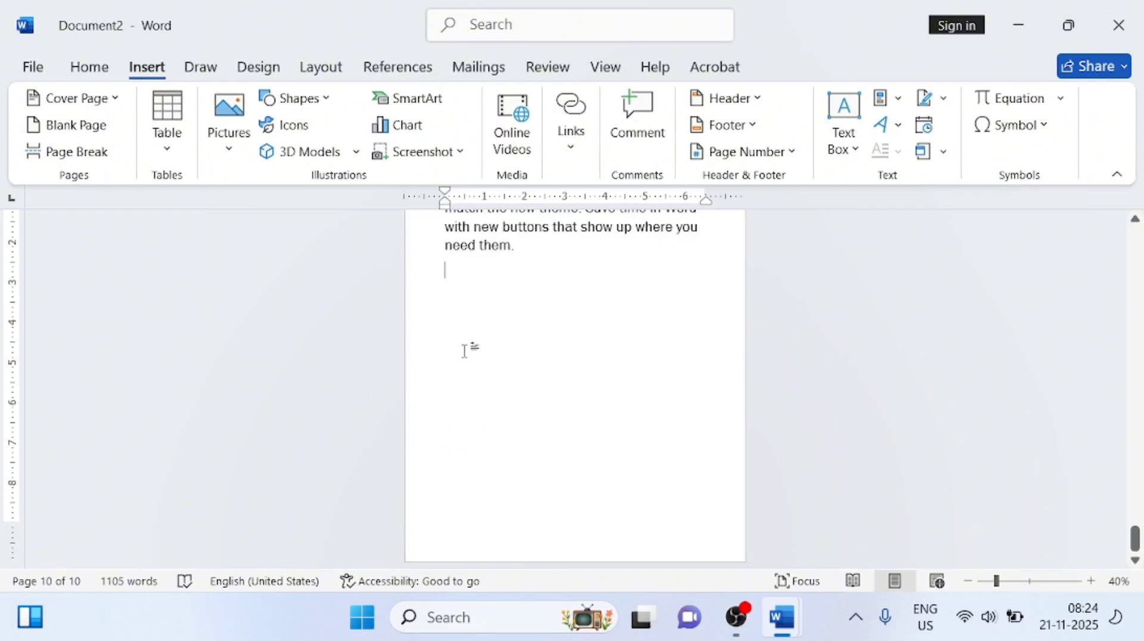
scroll(463, 351, up, 1)
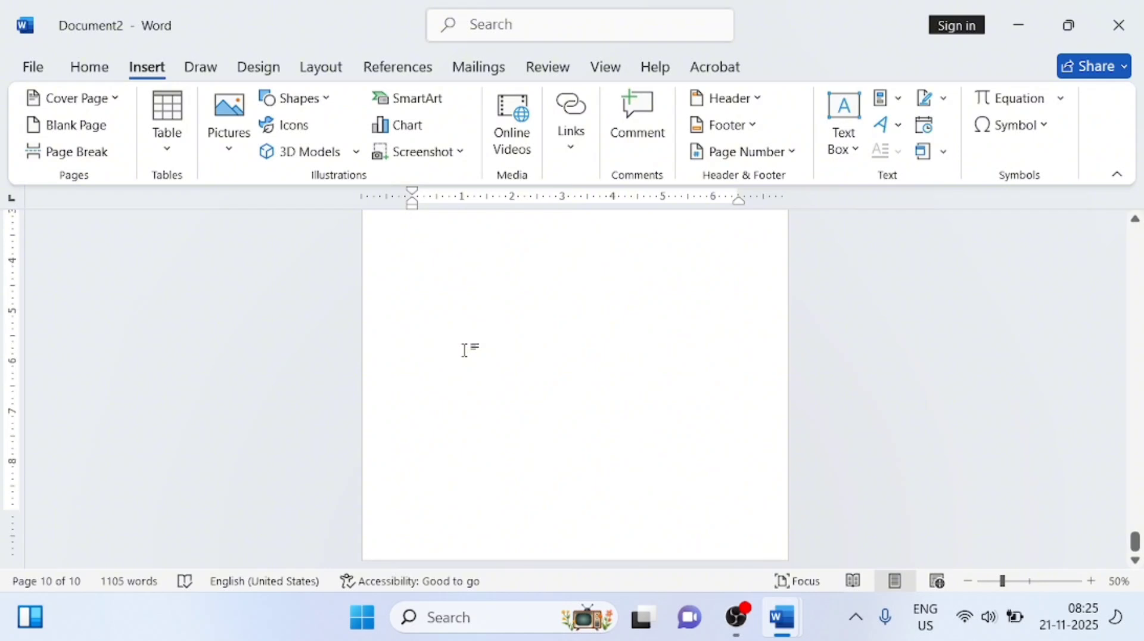
scroll(465, 348, up, 3)
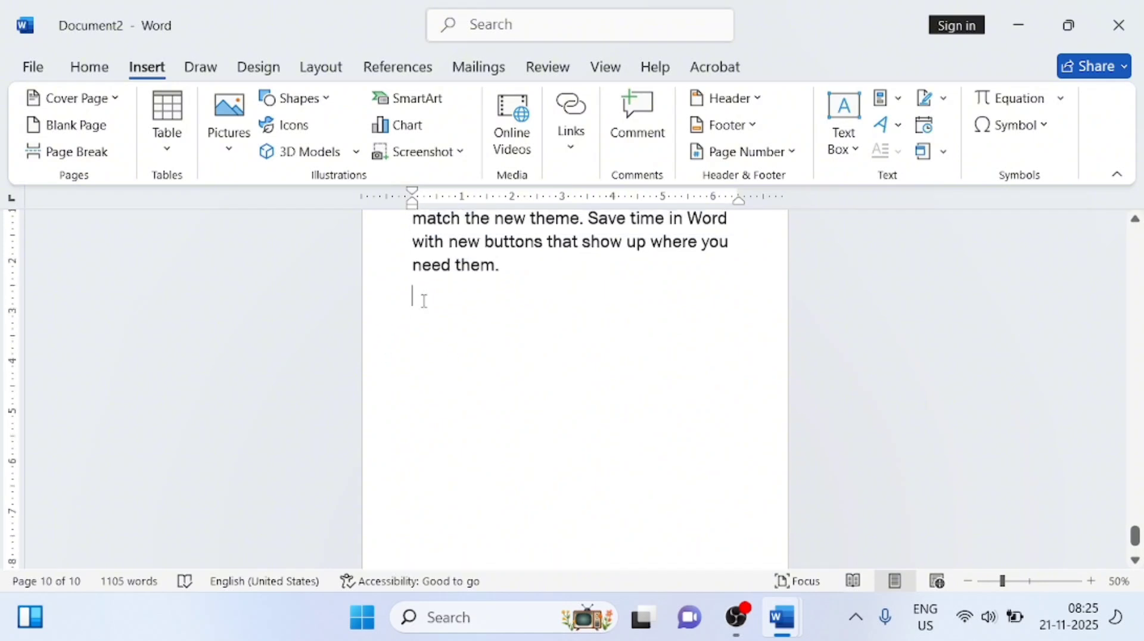
scroll(695, 493, down, 3)
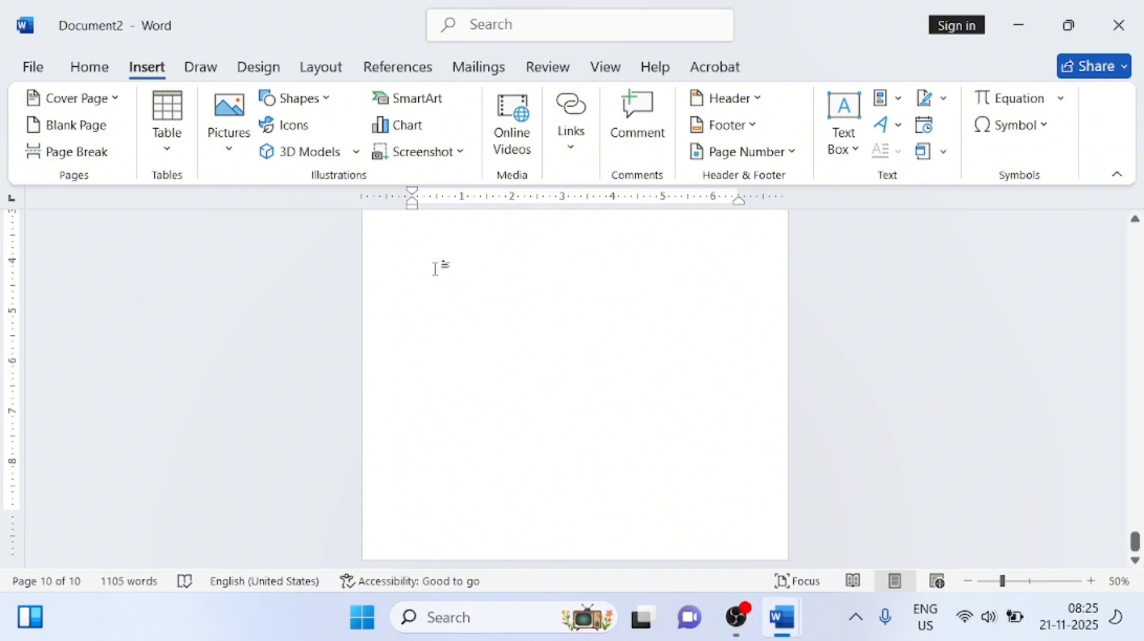
scroll(431, 281, up, 1)
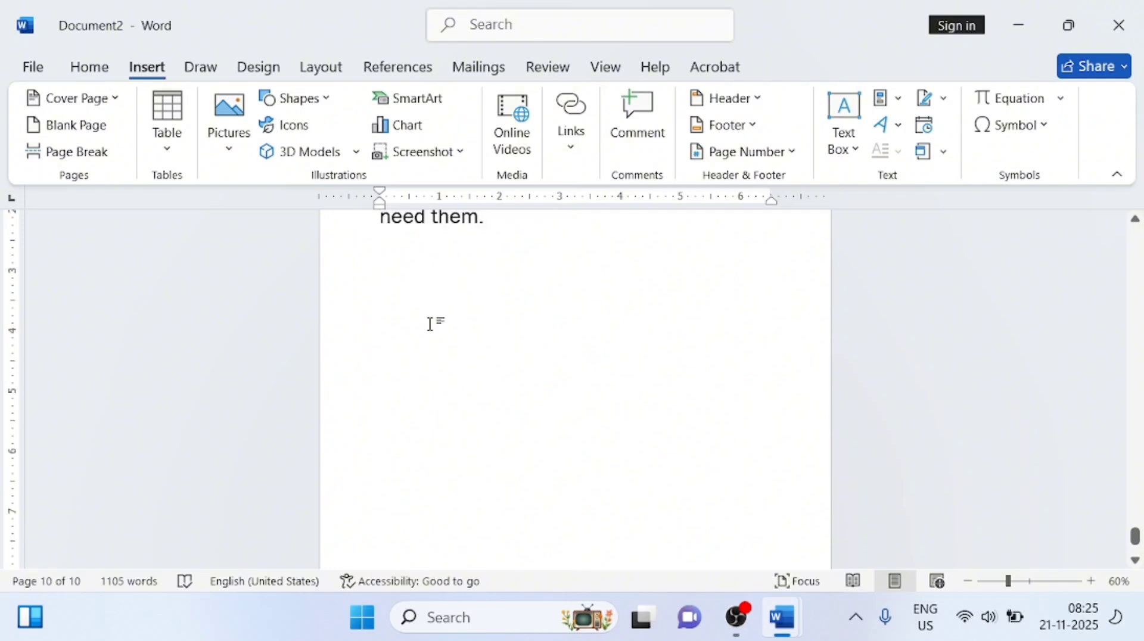
scroll(451, 365, down, 1)
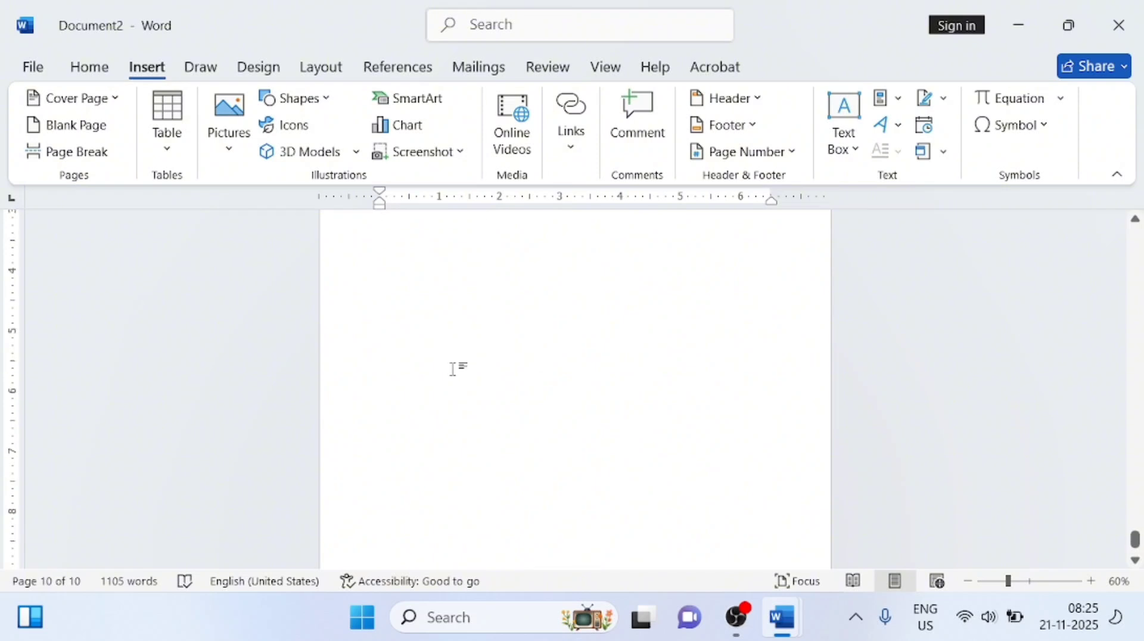
scroll(453, 369, down, 1)
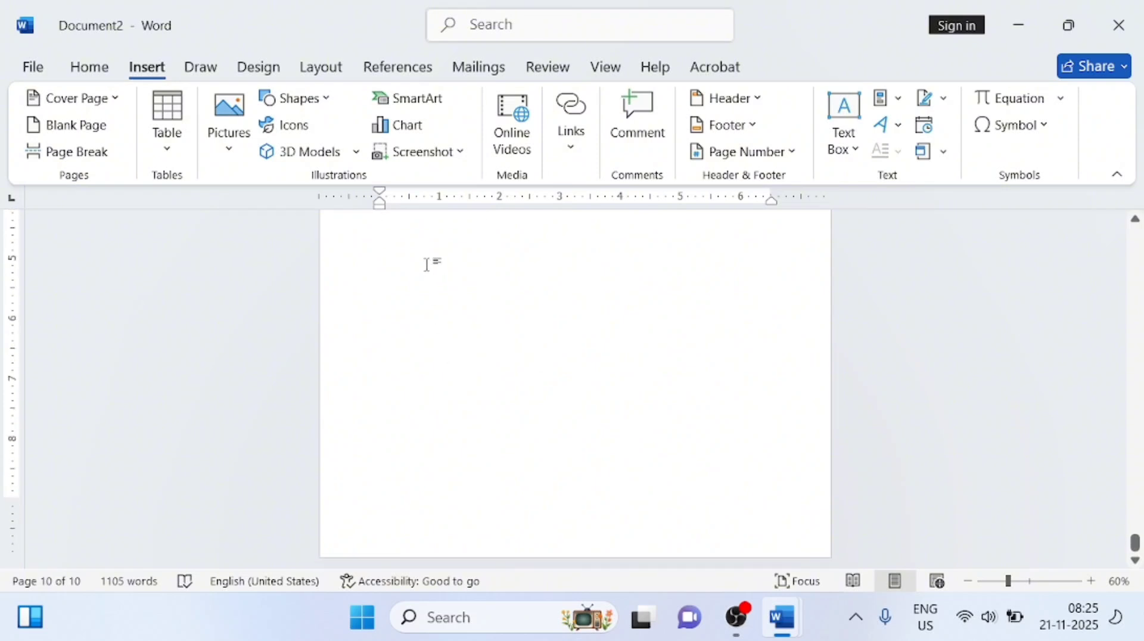
Insert a blank page after the last paragraph twice, undoing the insertion each time.
click(76, 126)
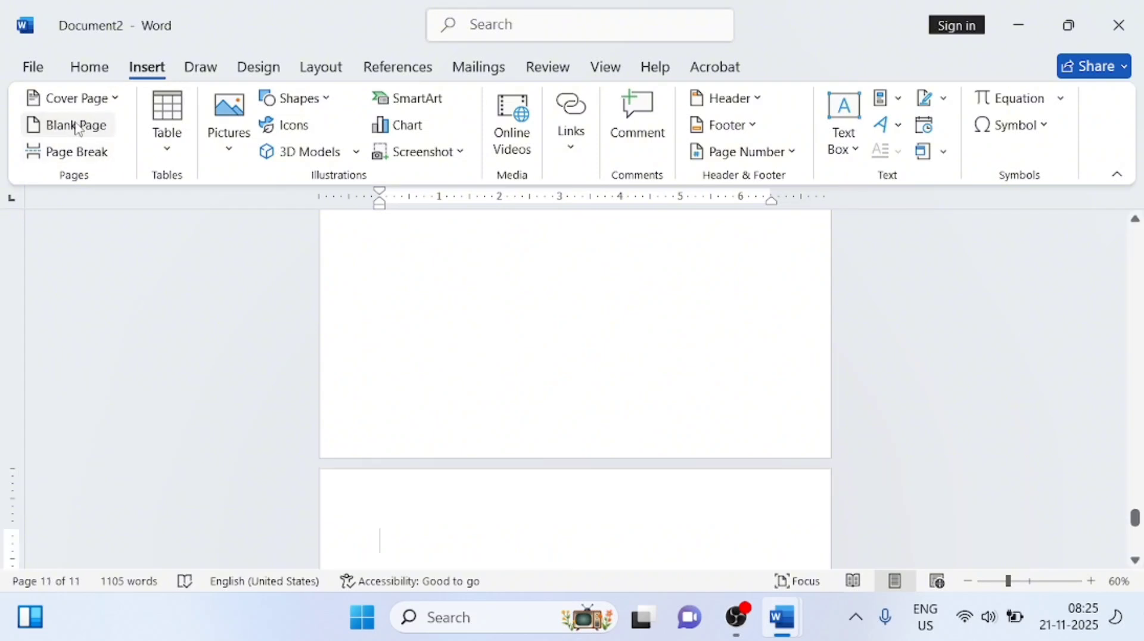
key(ctrl+z)
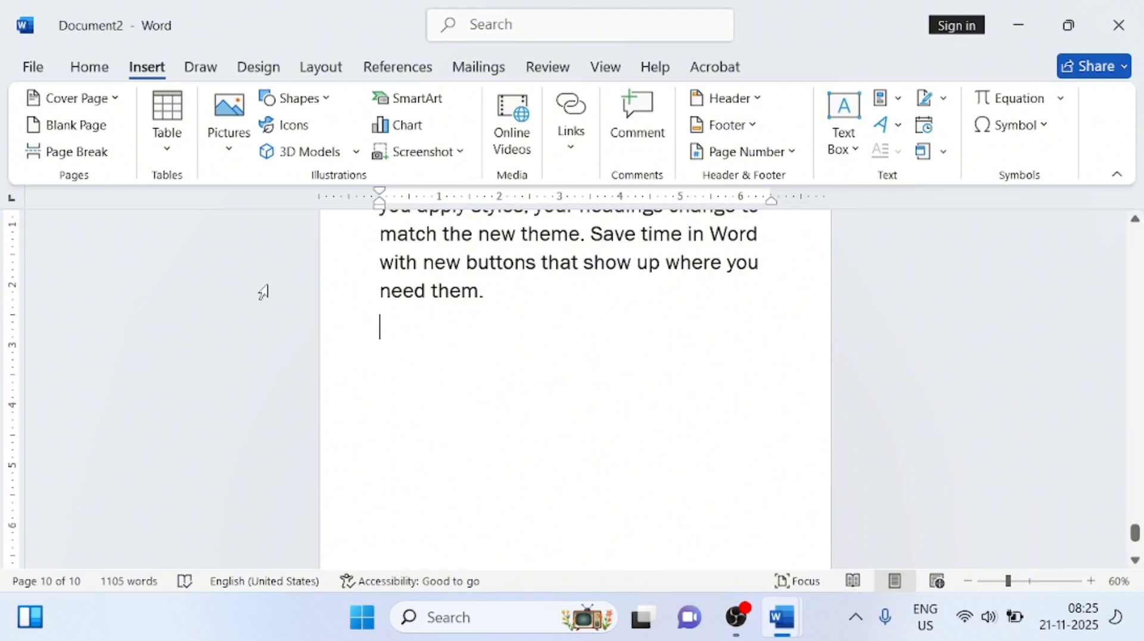
click(65, 127)
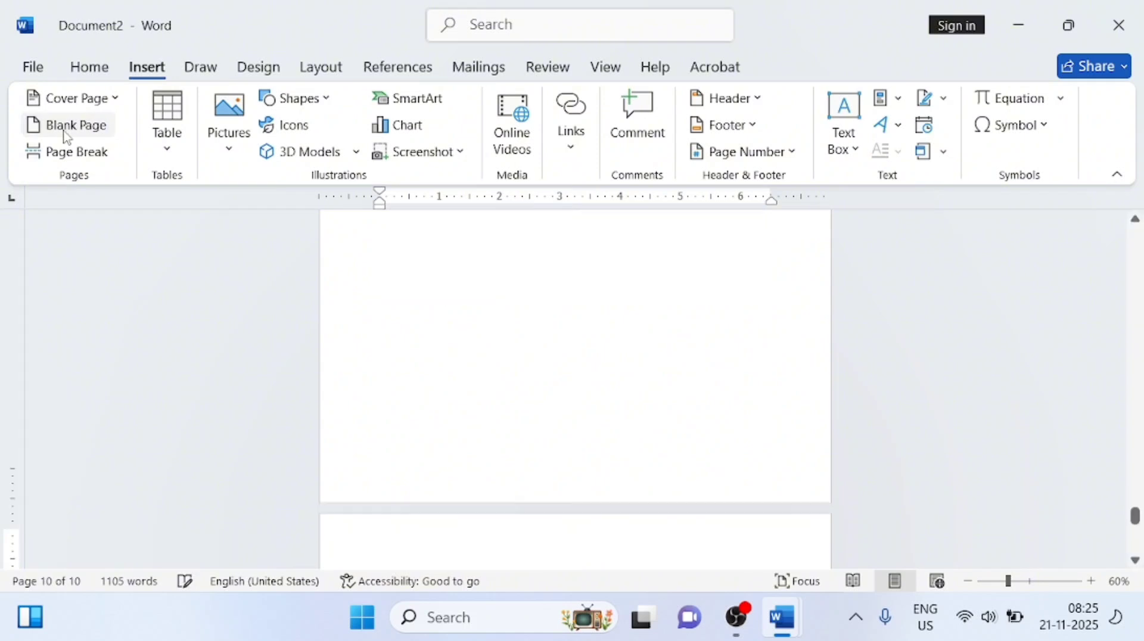
scroll(473, 397, down, 3)
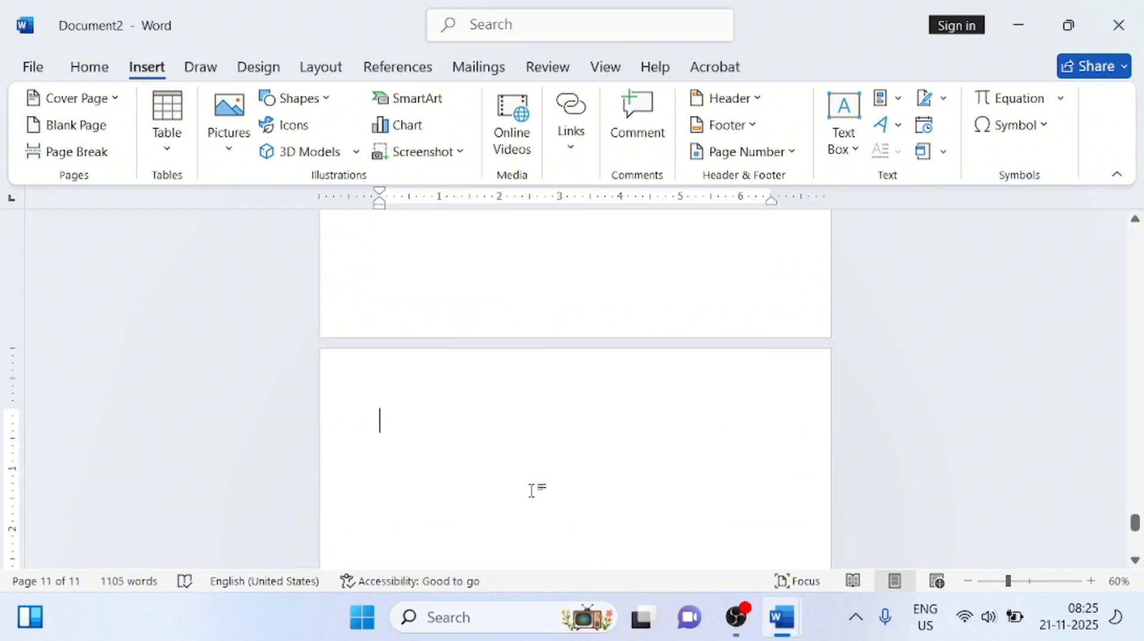
key(ctrl+z)
scroll(452, 396, up, 2)
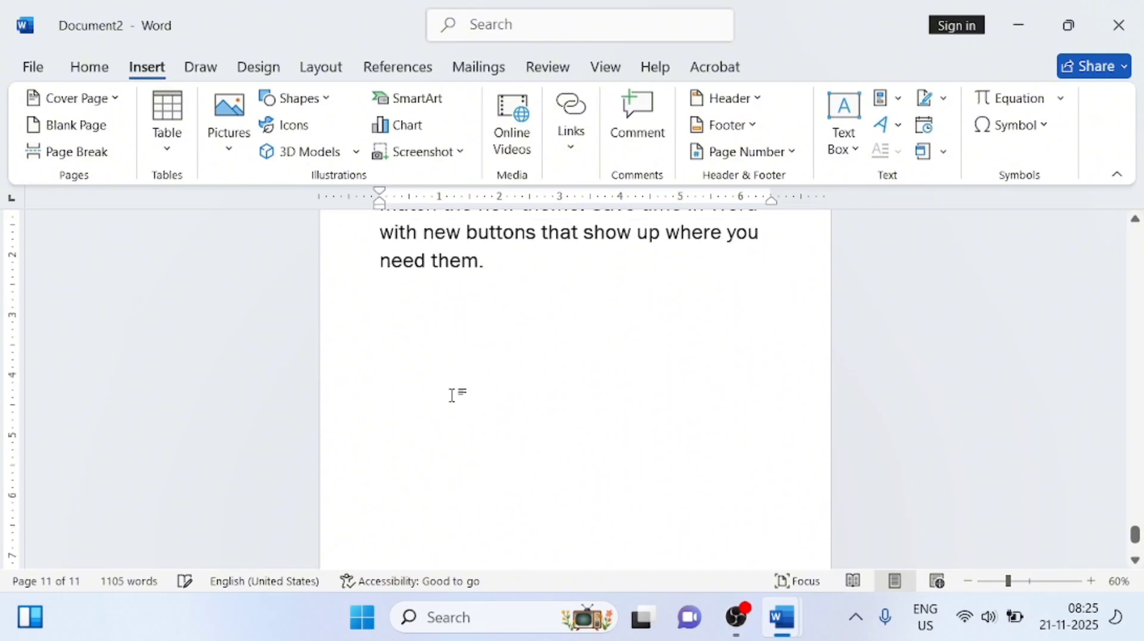
Insert a blank page before the "change to match your new theme" text on page 10, and revert it.
scroll(451, 396, up, 3)
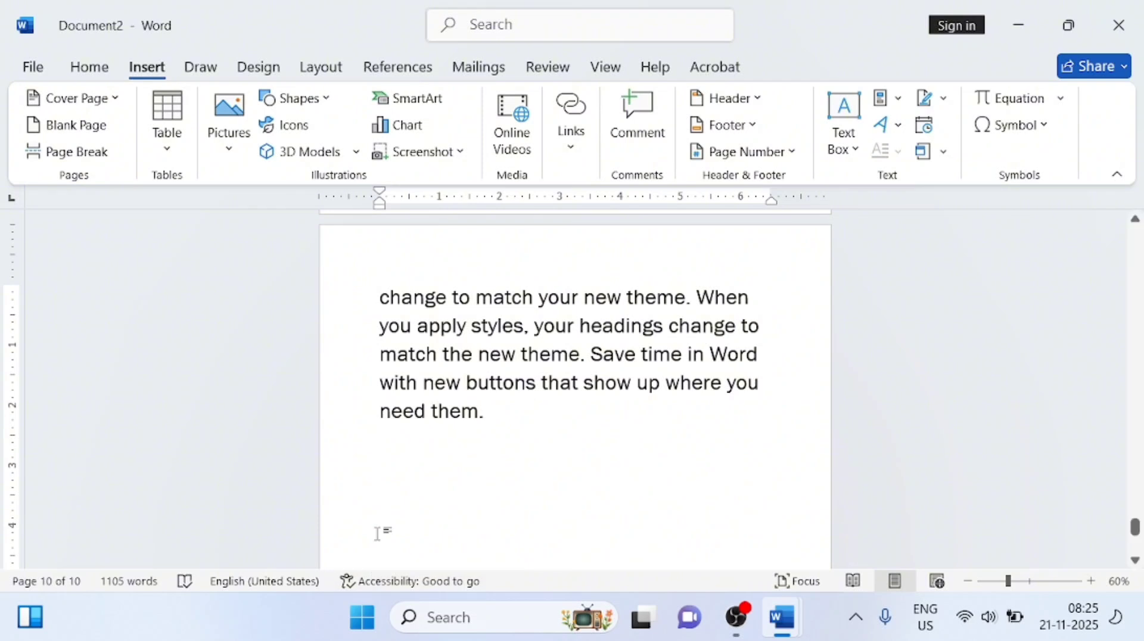
click(381, 297)
scroll(441, 457, up, 9)
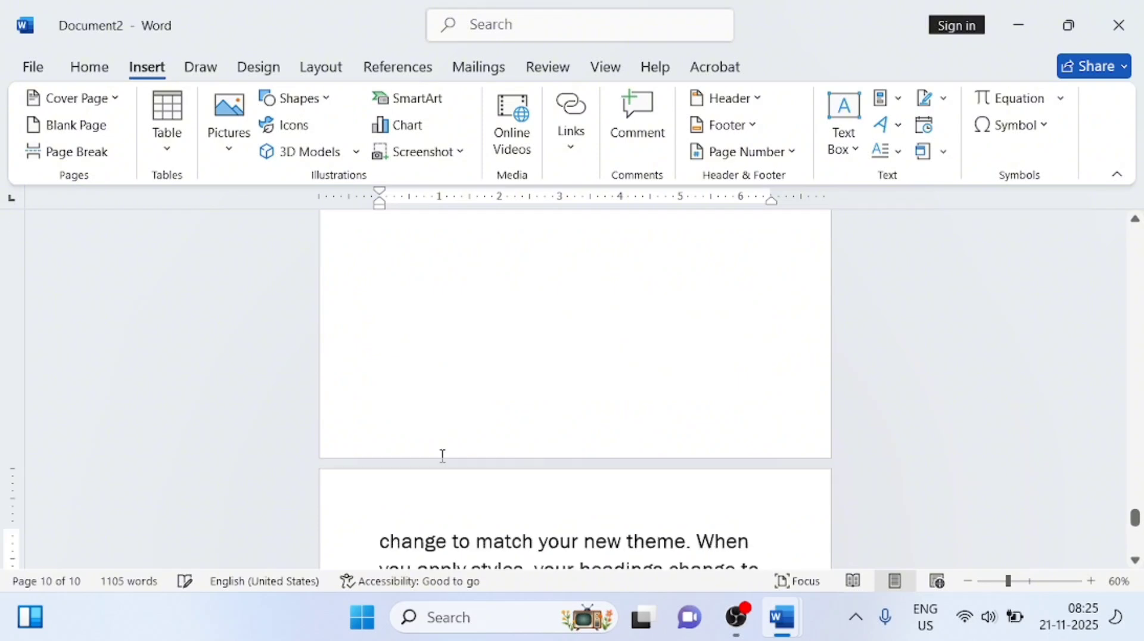
scroll(449, 483, up, 12)
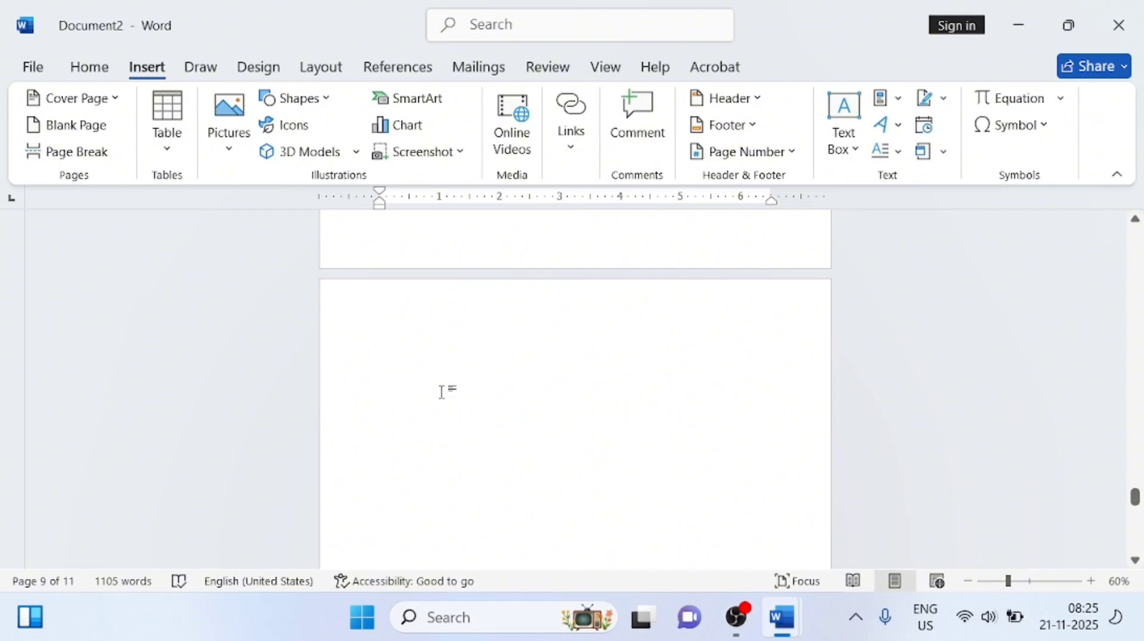
key(BackSpace)
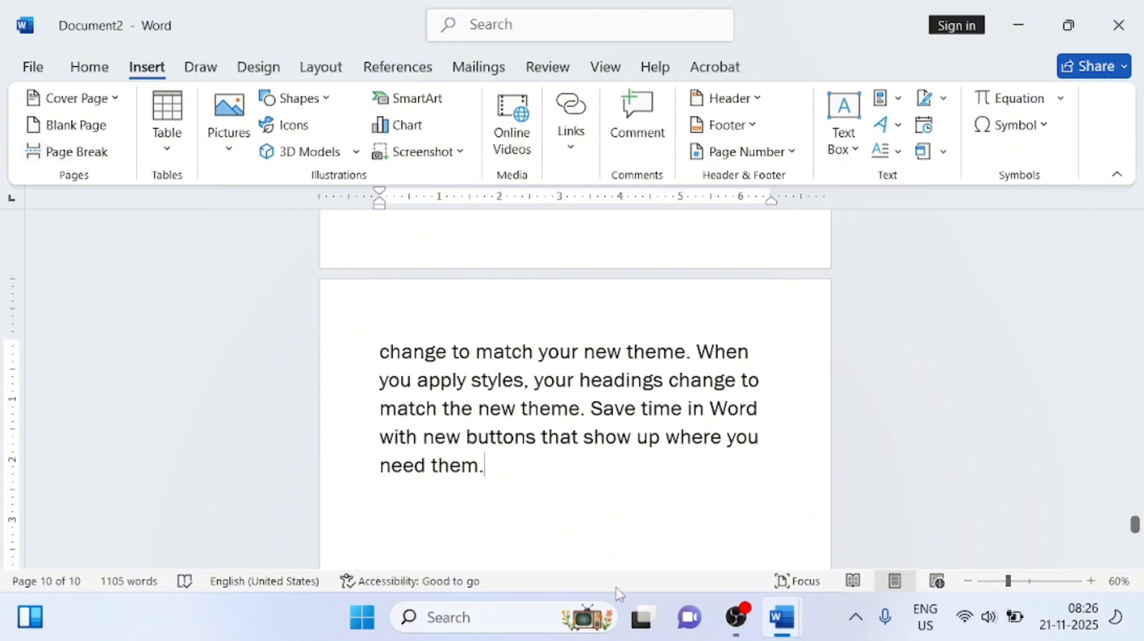
Insert four page breaks in a row after "need them." at the end of the document.
key(ctrl+Return)
mouse_move(737, 617)
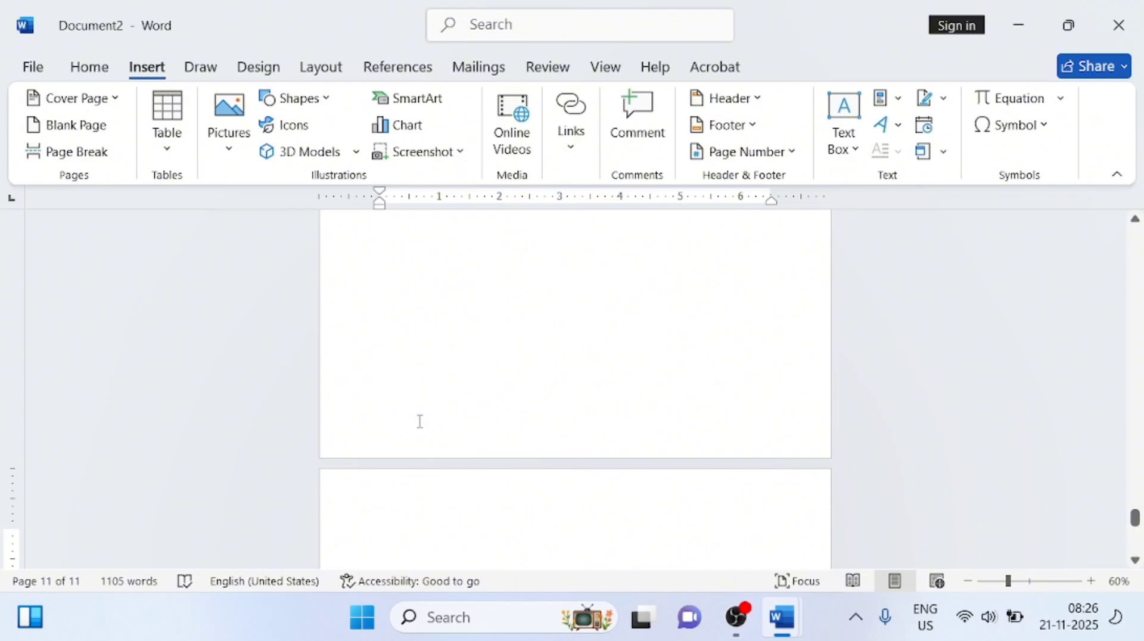
scroll(420, 421, down, 2)
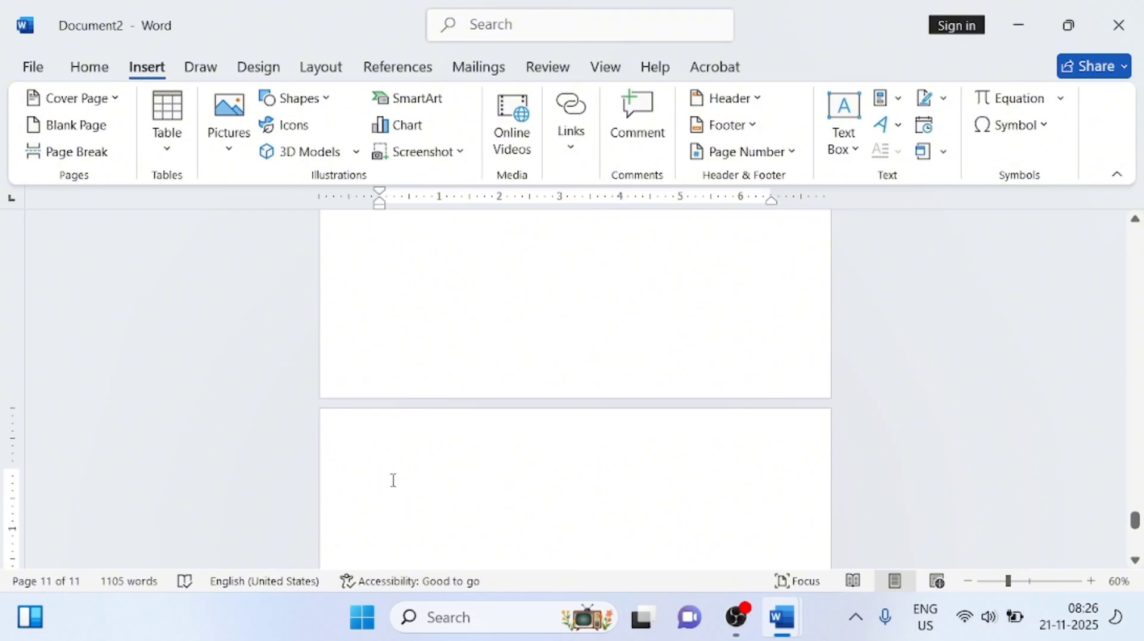
key(ctrl+Return)
key(ctrl+Return)
key(ctrl+Return)
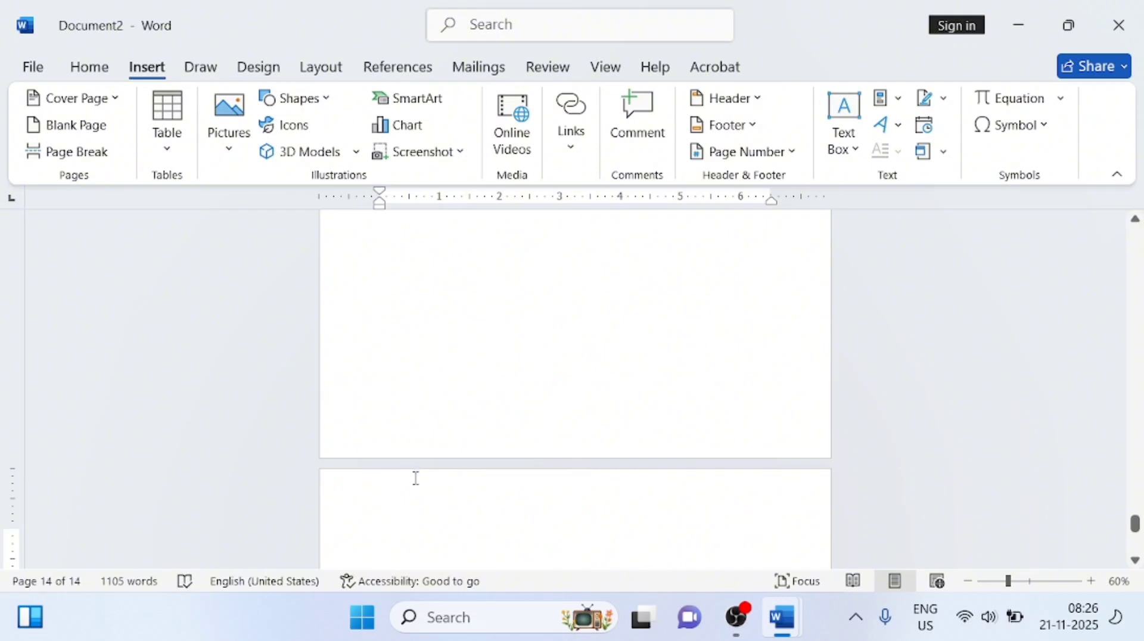
Look over the empty pages added at the end of the document.
scroll(413, 475, up, 10)
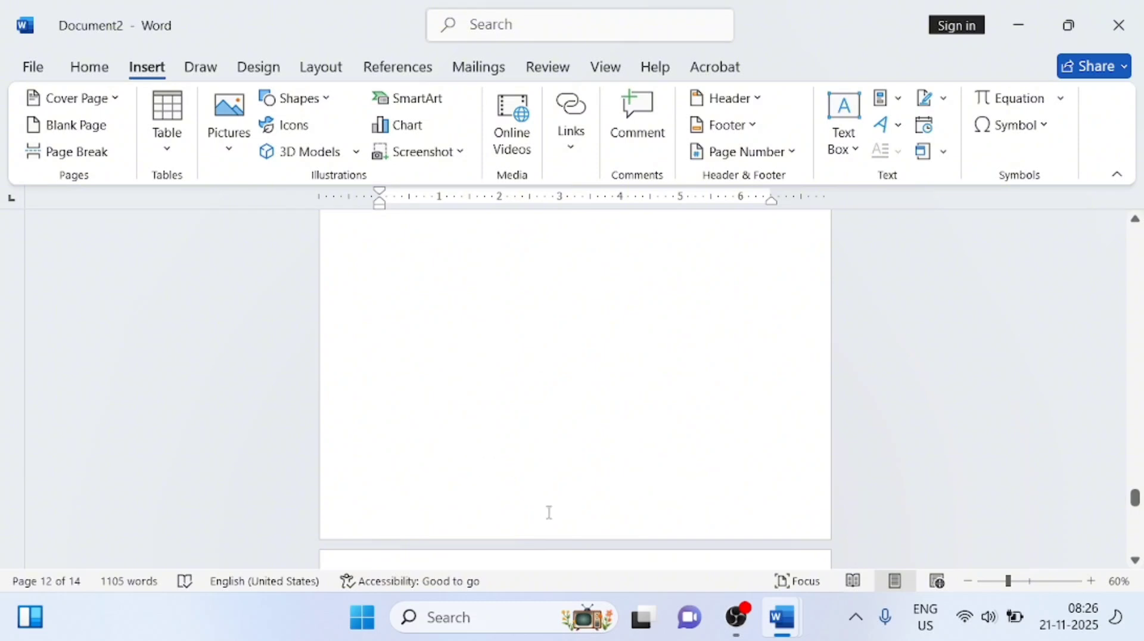
scroll(554, 525, down, 10)
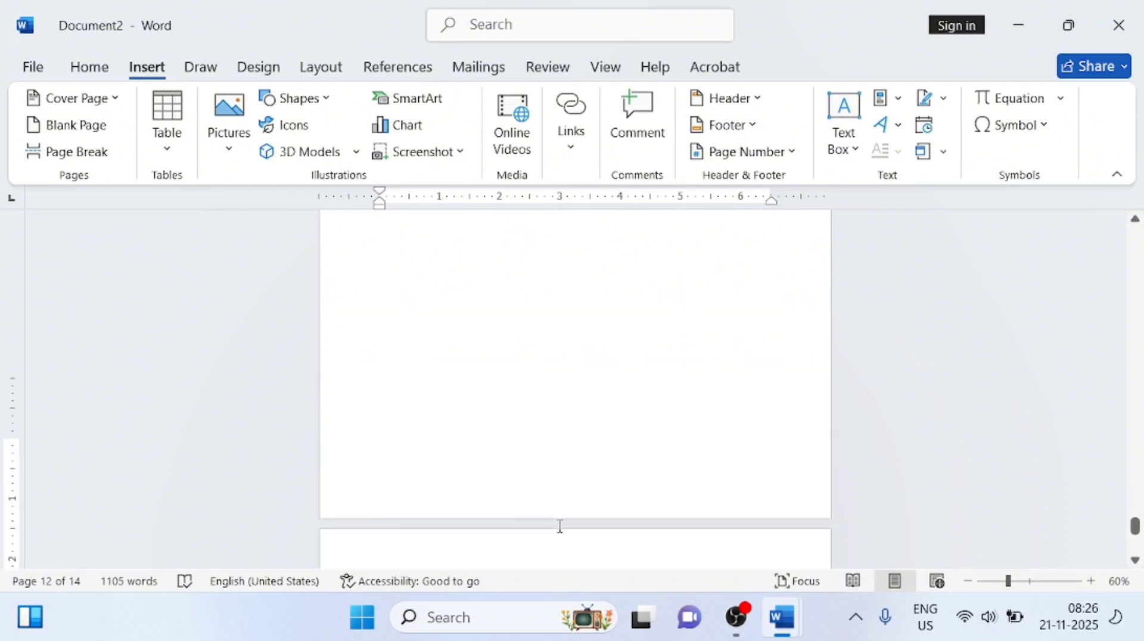
scroll(560, 527, down, 10)
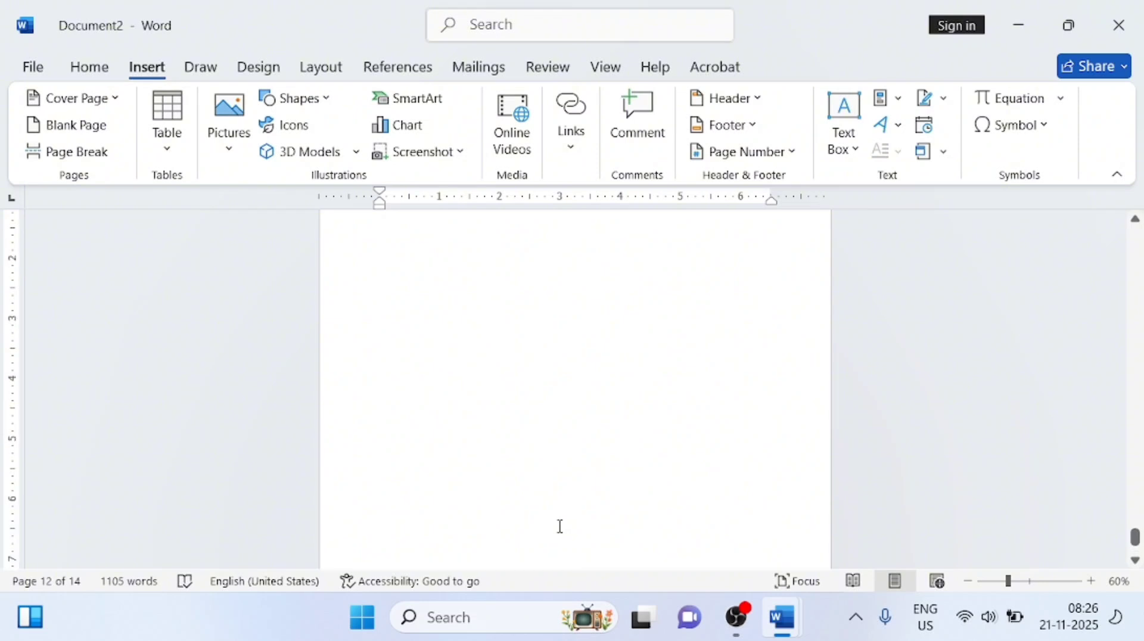
scroll(560, 527, up, 2)
scroll(560, 527, up, 2)
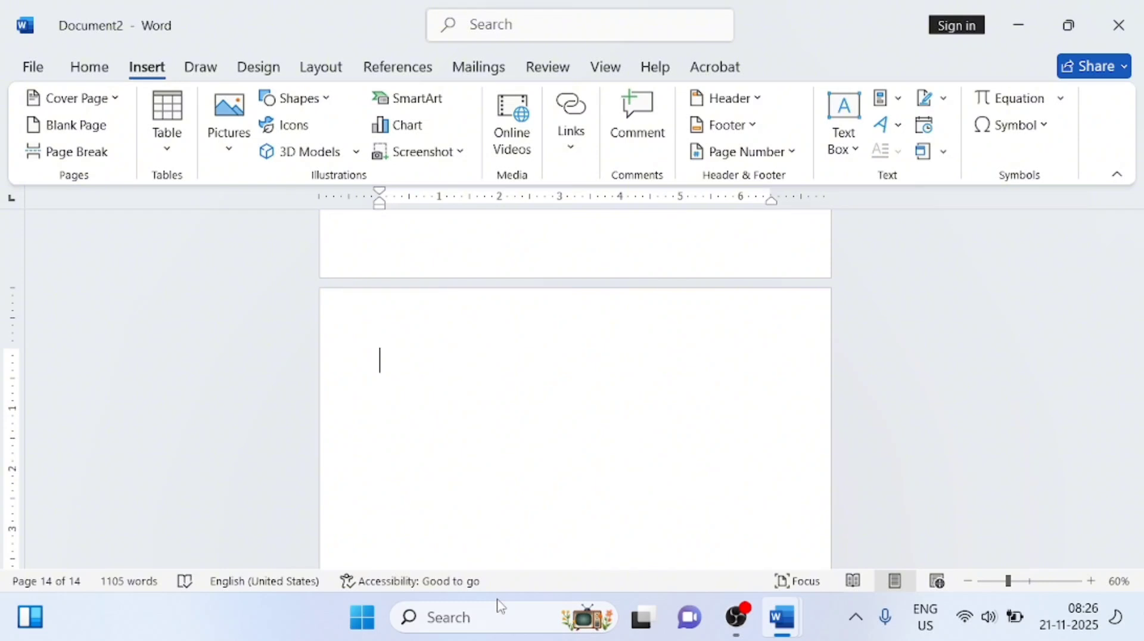
scroll(721, 539, up, 4)
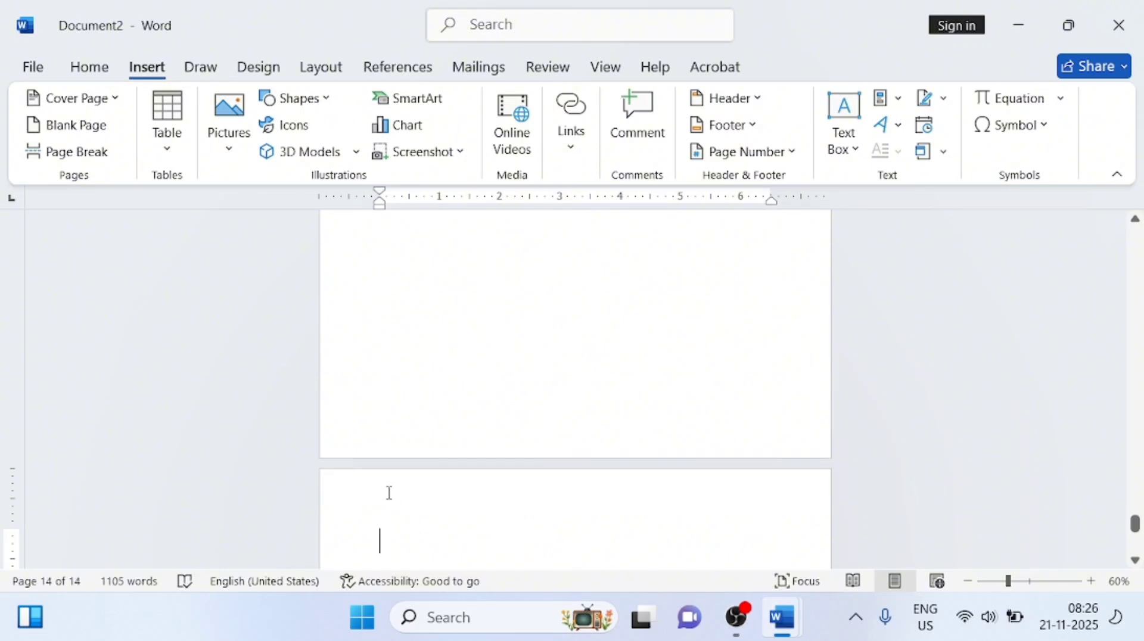
Delete the empty pages added after "need them." at the end of the document.
scroll(389, 493, down, 6)
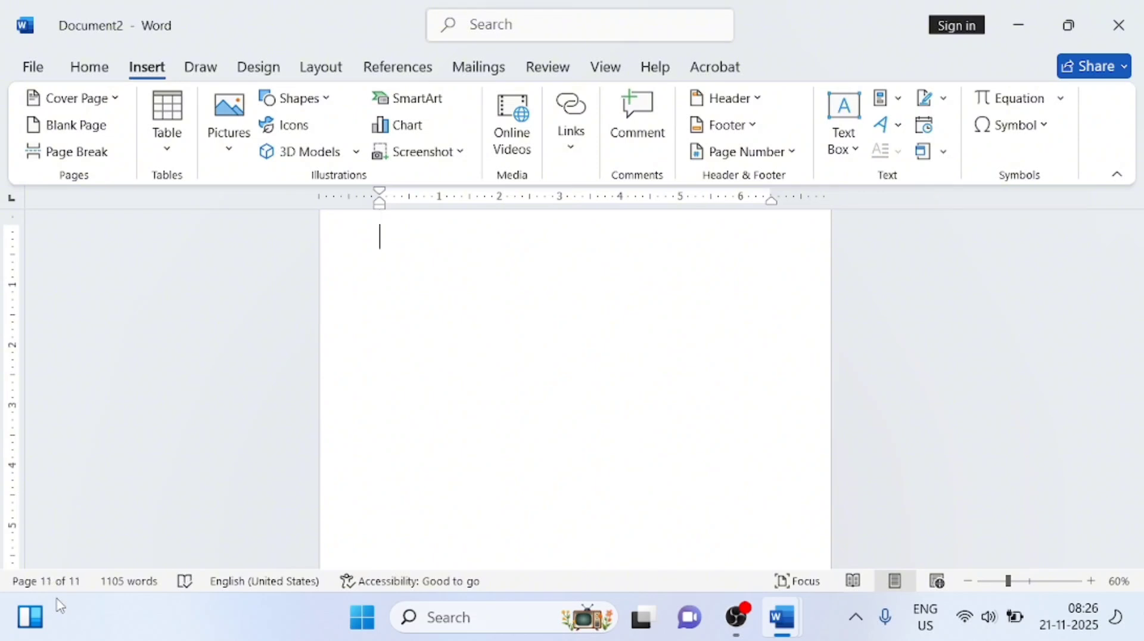
key(BackSpace)
key(BackSpace)
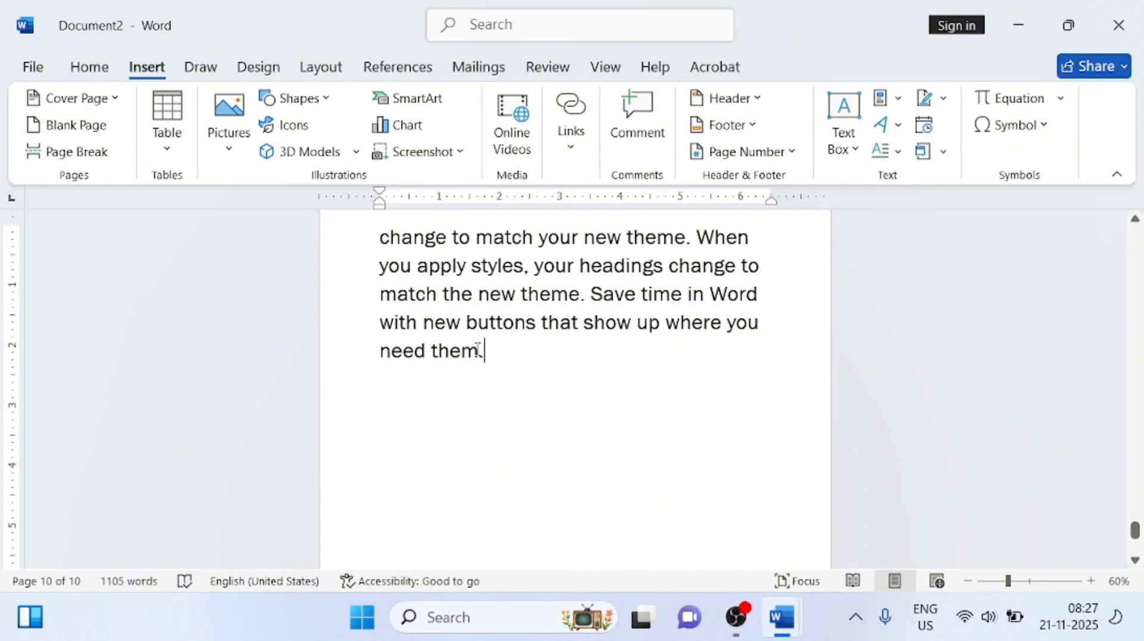
Split the last paragraph on page 10 so that "Save time in Word" starts a new paragraph.
scroll(532, 380, up, 2)
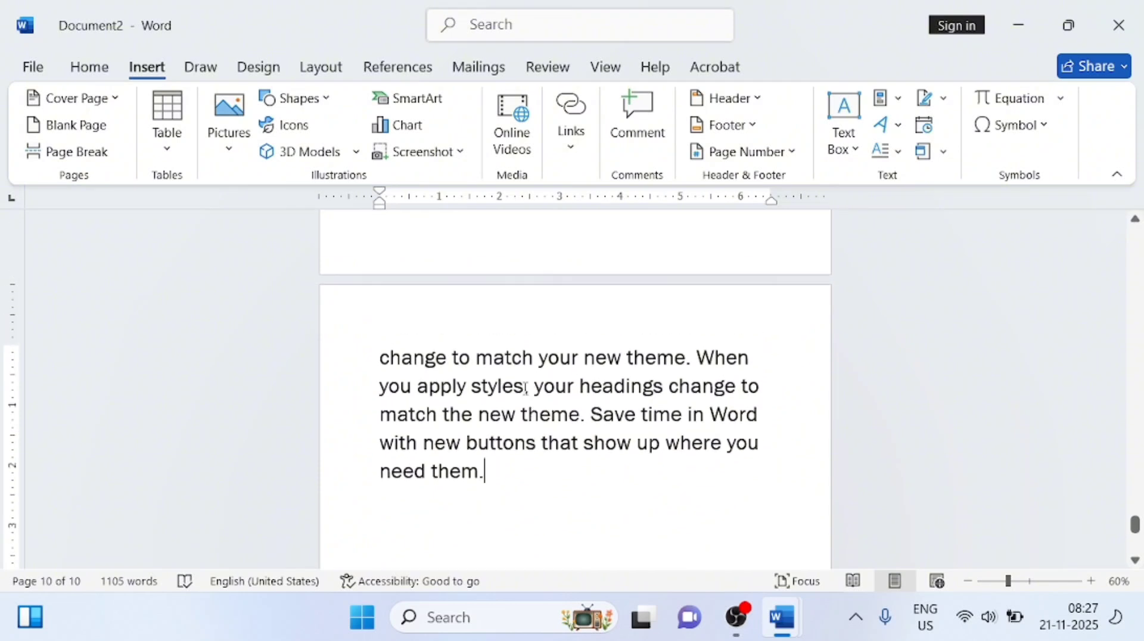
click(591, 414)
key(Return)
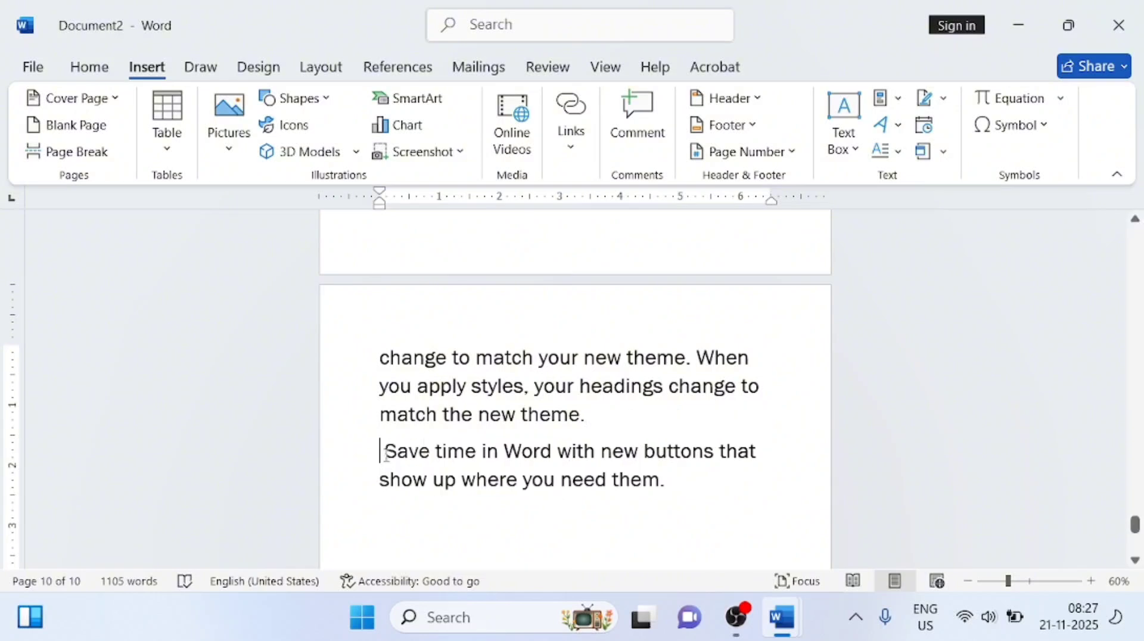
drag(385, 451, 702, 480)
drag(602, 480, 689, 484)
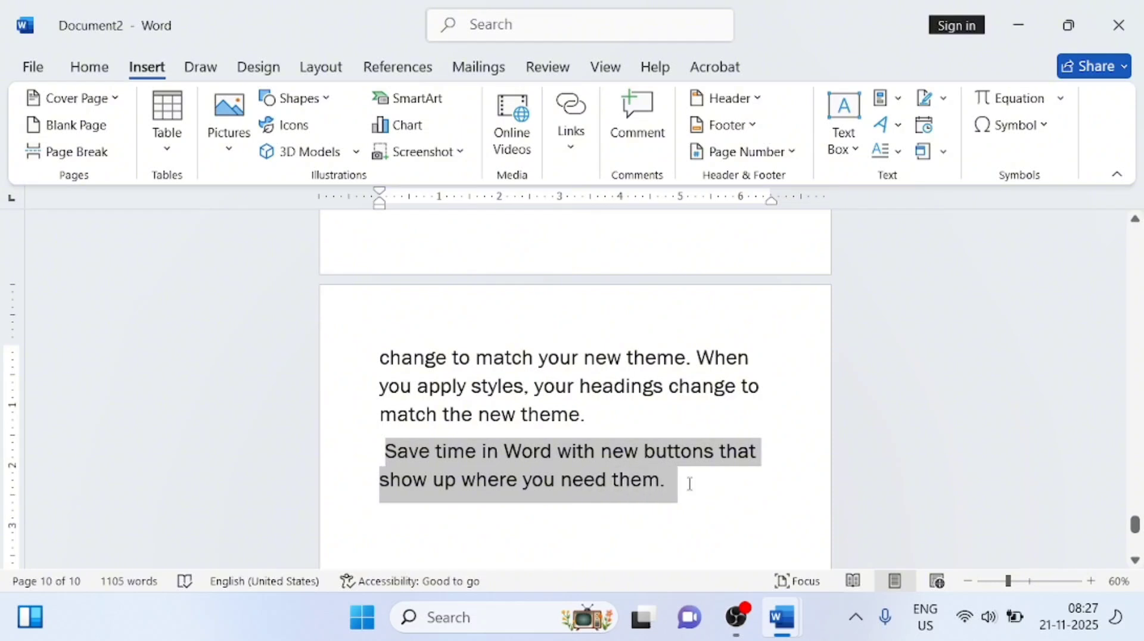
click(608, 481)
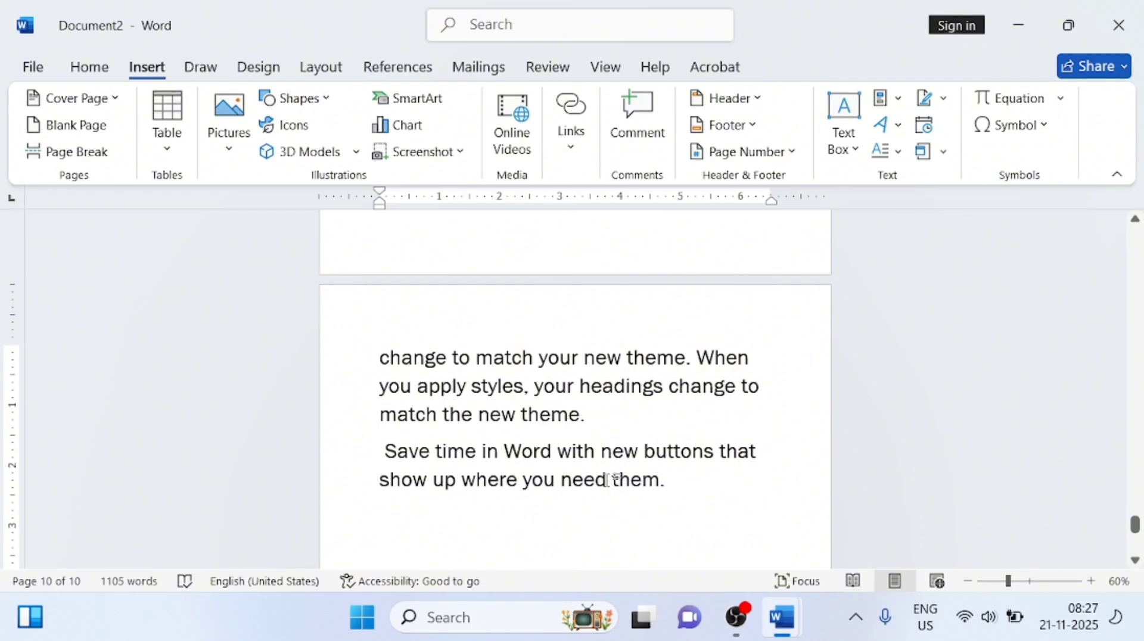
Cut the sentence "Save time in Word with new buttons that show up where you need them." from page 10.
scroll(608, 482, down, 1)
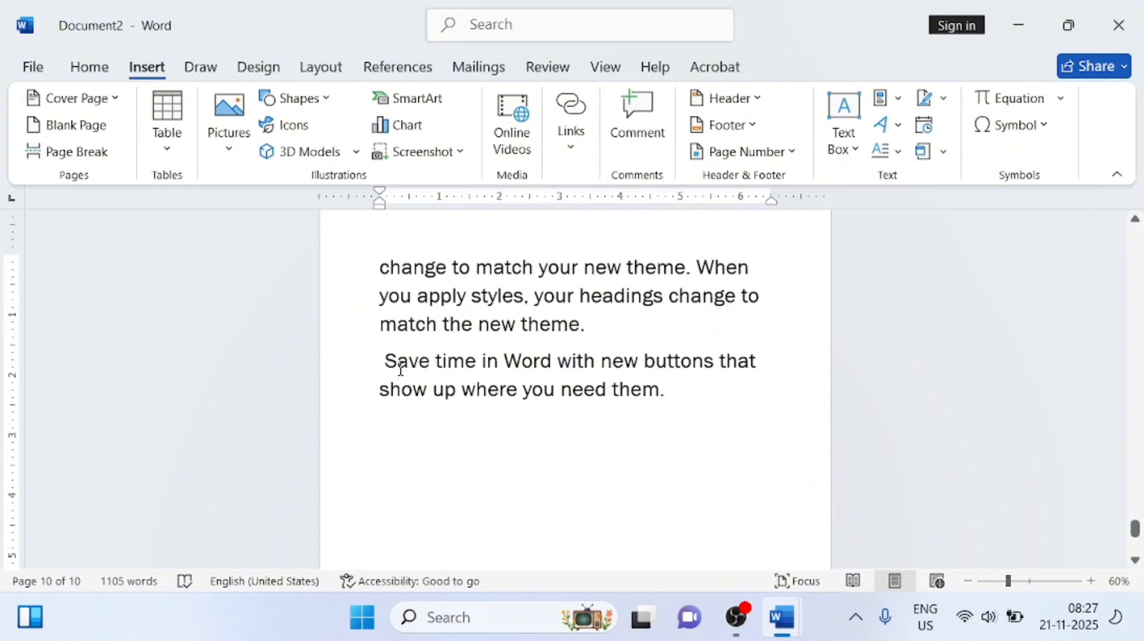
drag(384, 361, 679, 392)
key(ctrl+c)
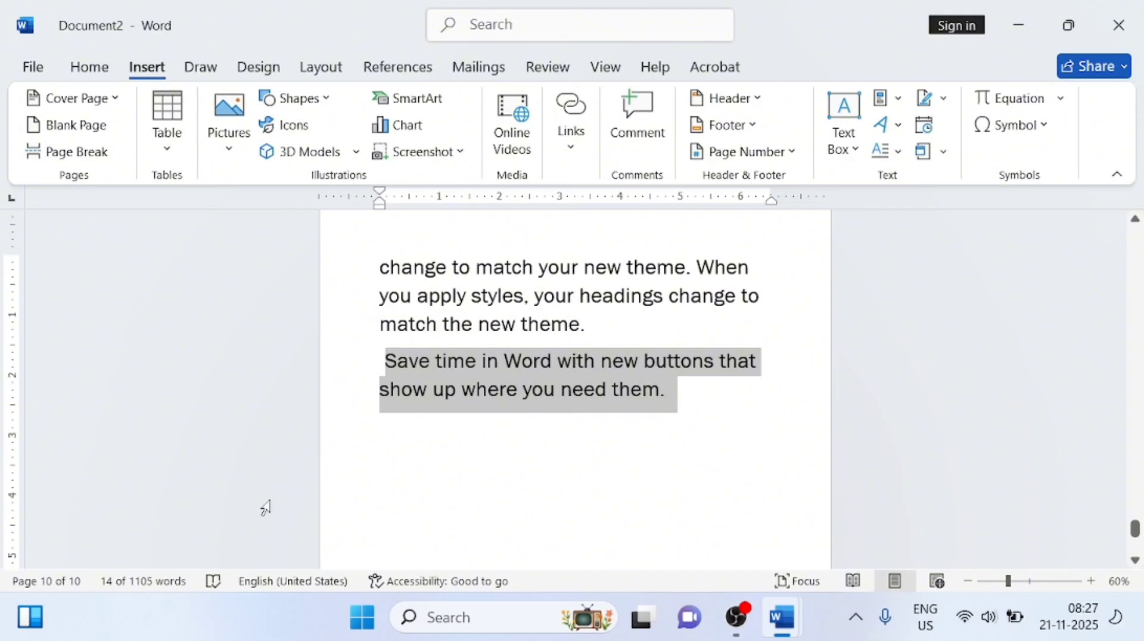
scroll(382, 433, down, 5)
scroll(477, 438, up, 2)
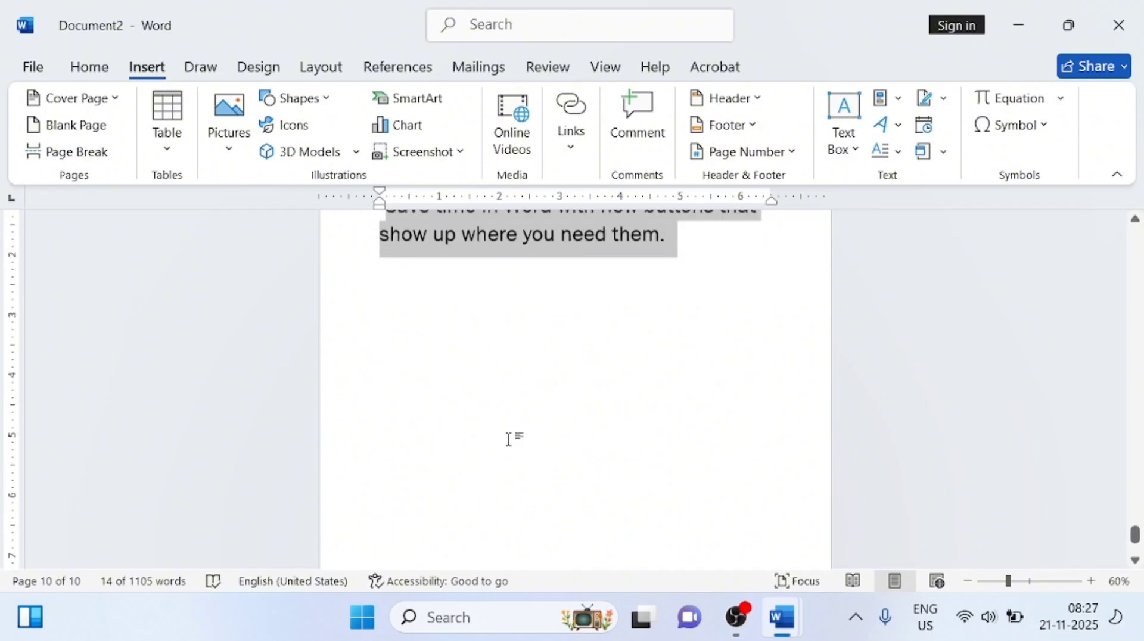
scroll(508, 439, up, 1)
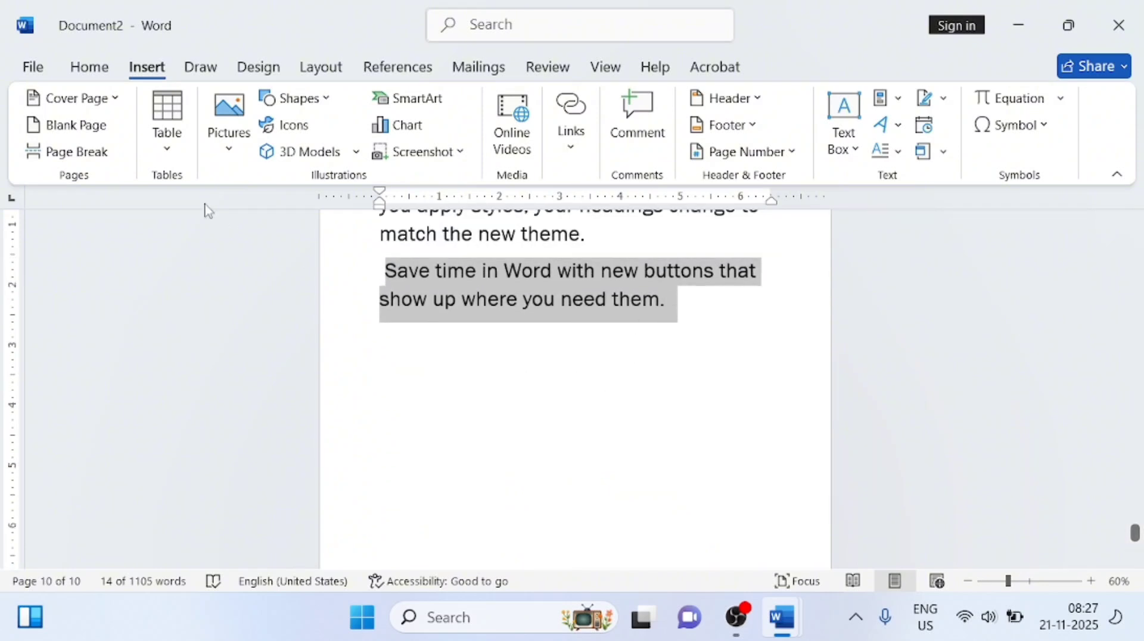
click(99, 68)
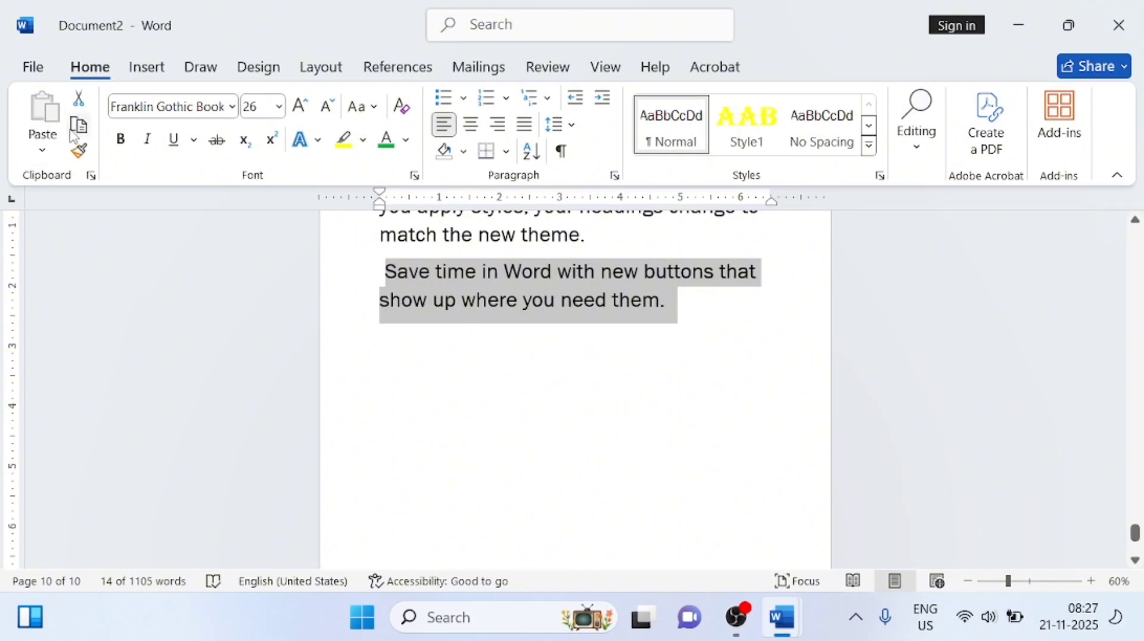
click(85, 104)
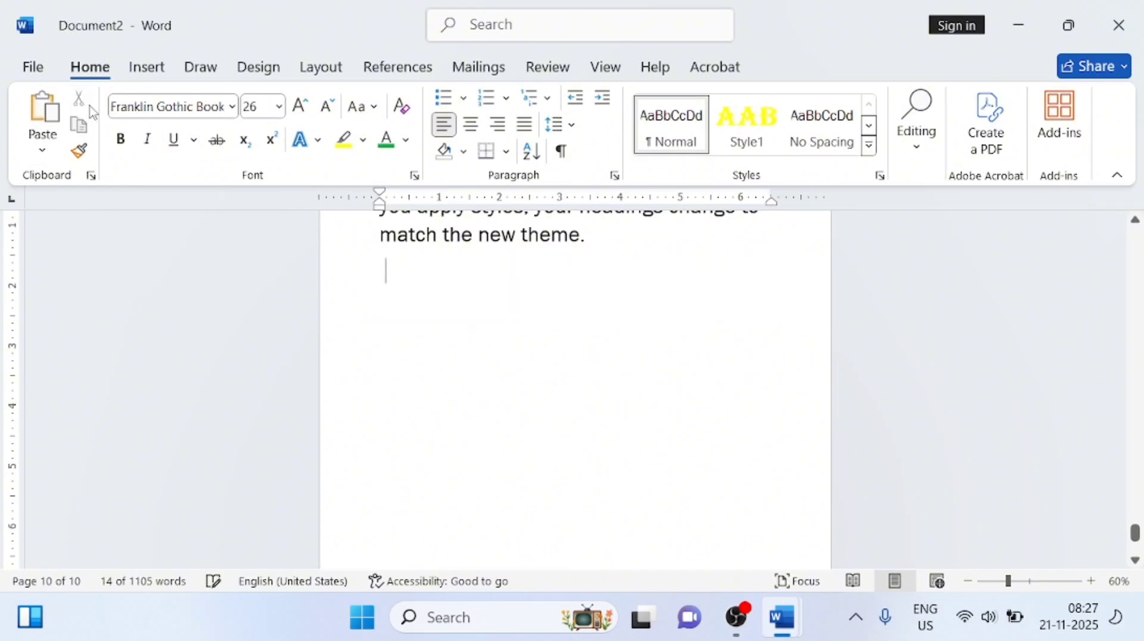
Paste the cut sentence onto a new page at the end of the document, and undo the whole move.
click(145, 73)
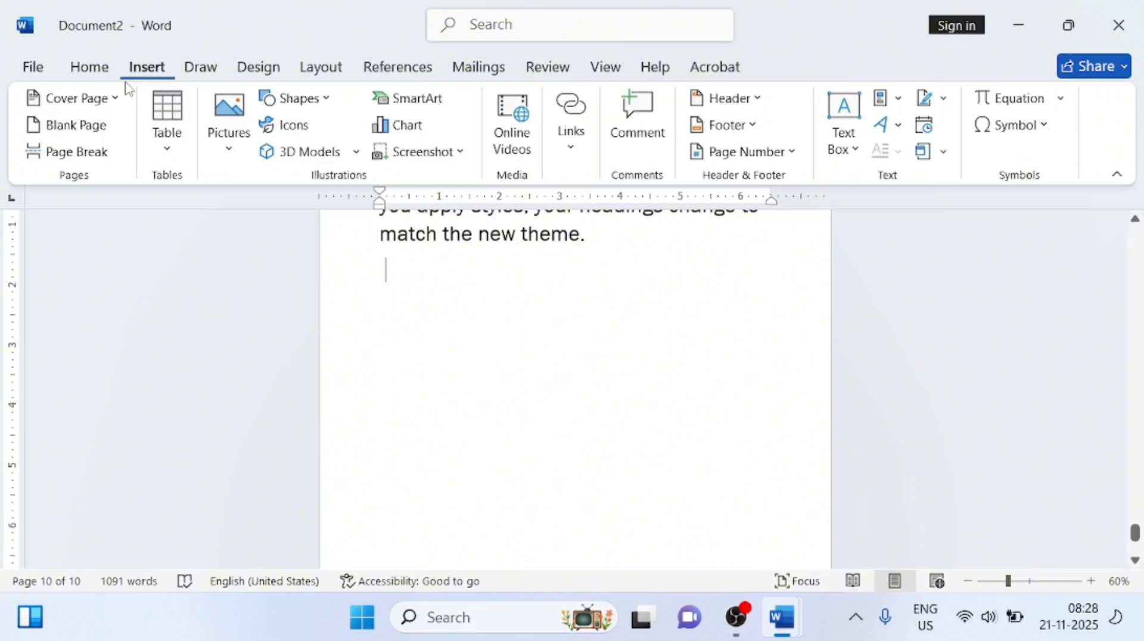
click(77, 126)
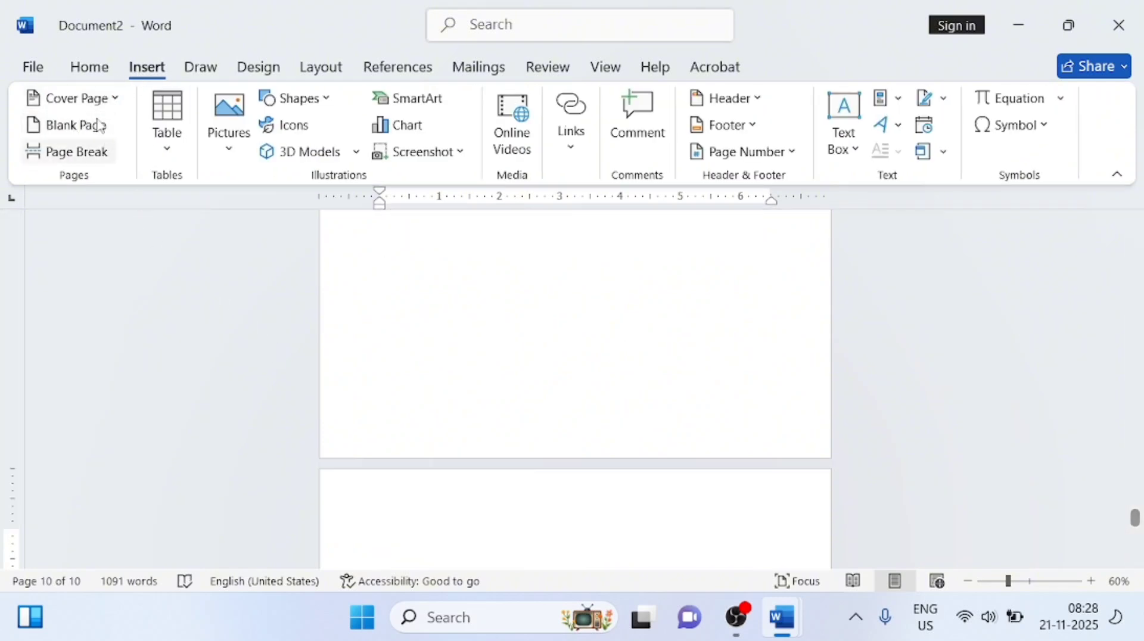
click(83, 71)
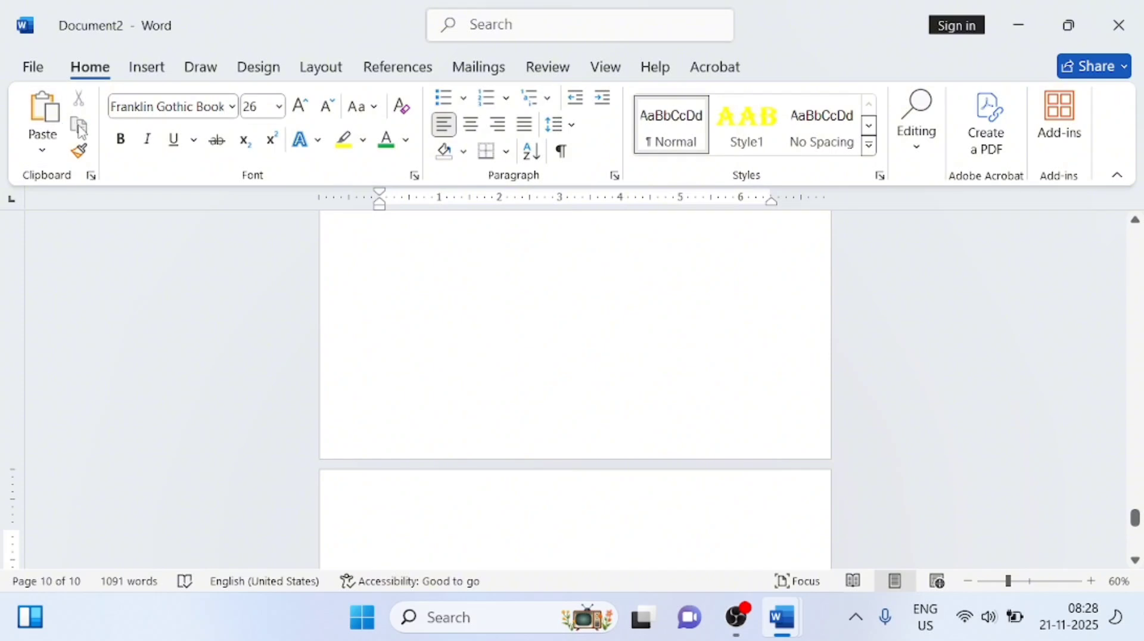
click(36, 111)
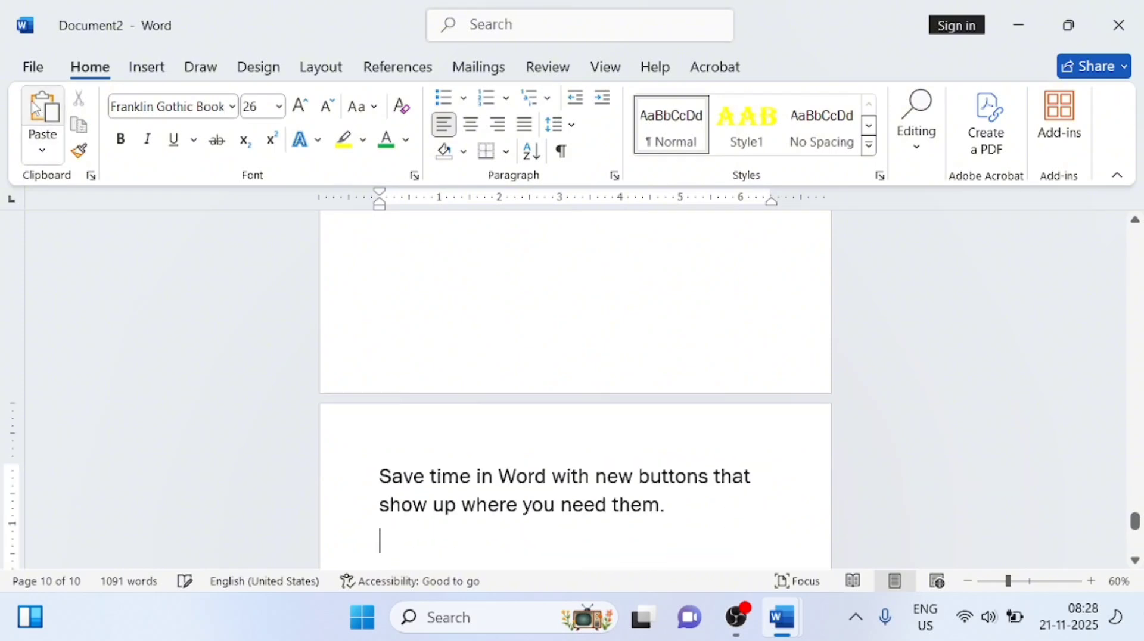
key(ctrl+z)
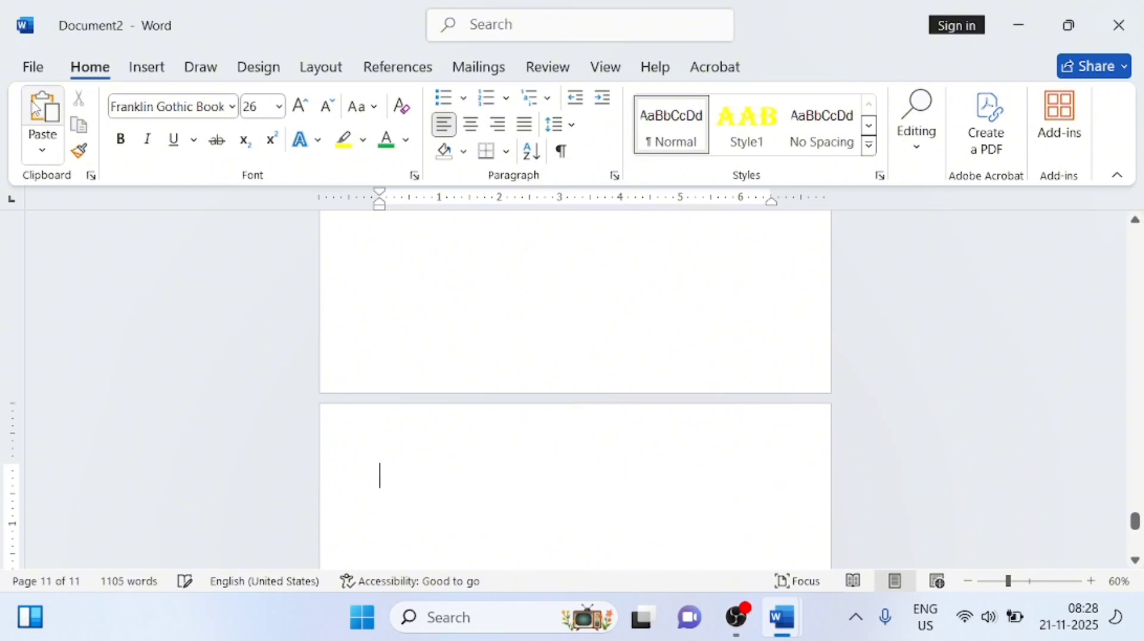
key(ctrl+y)
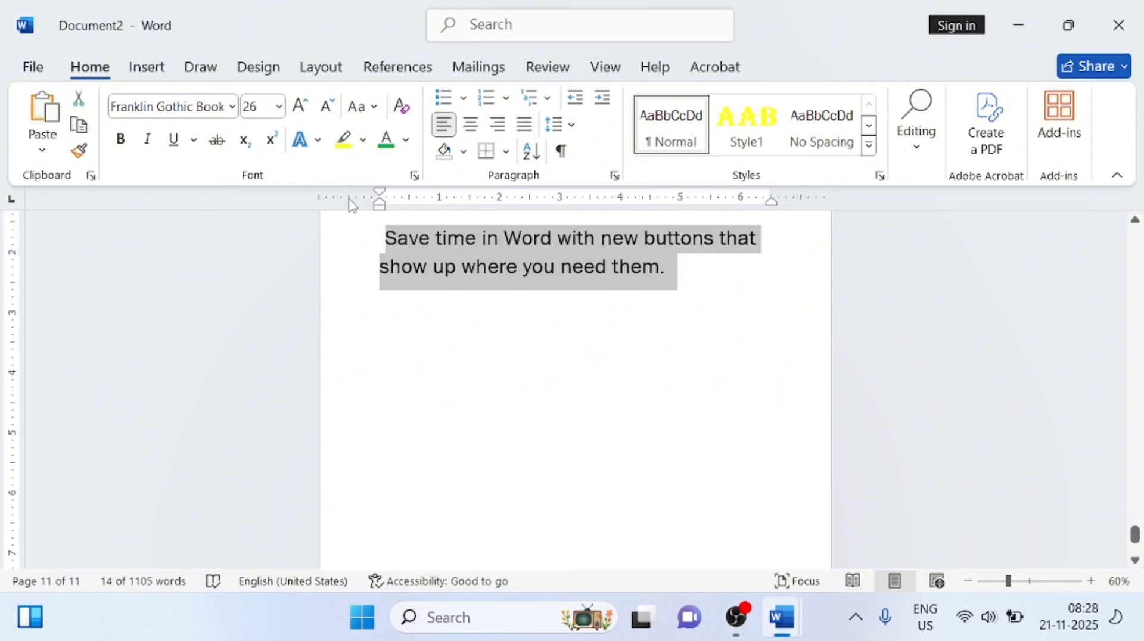
Insert a page break directly before "Save time in Word", and remove it again.
click(424, 305)
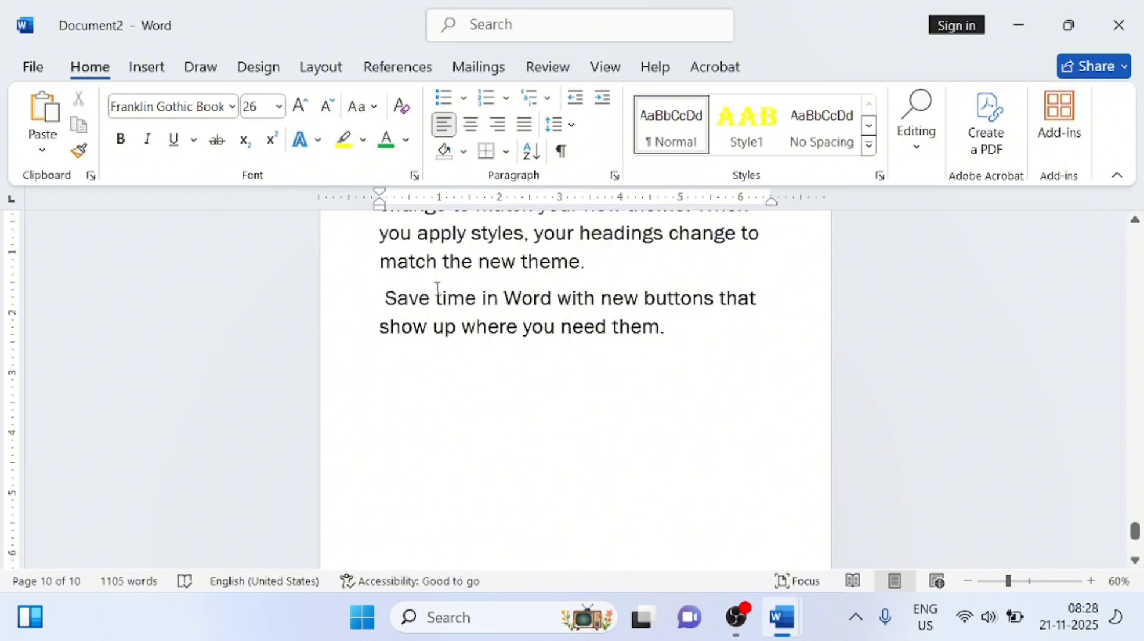
click(148, 66)
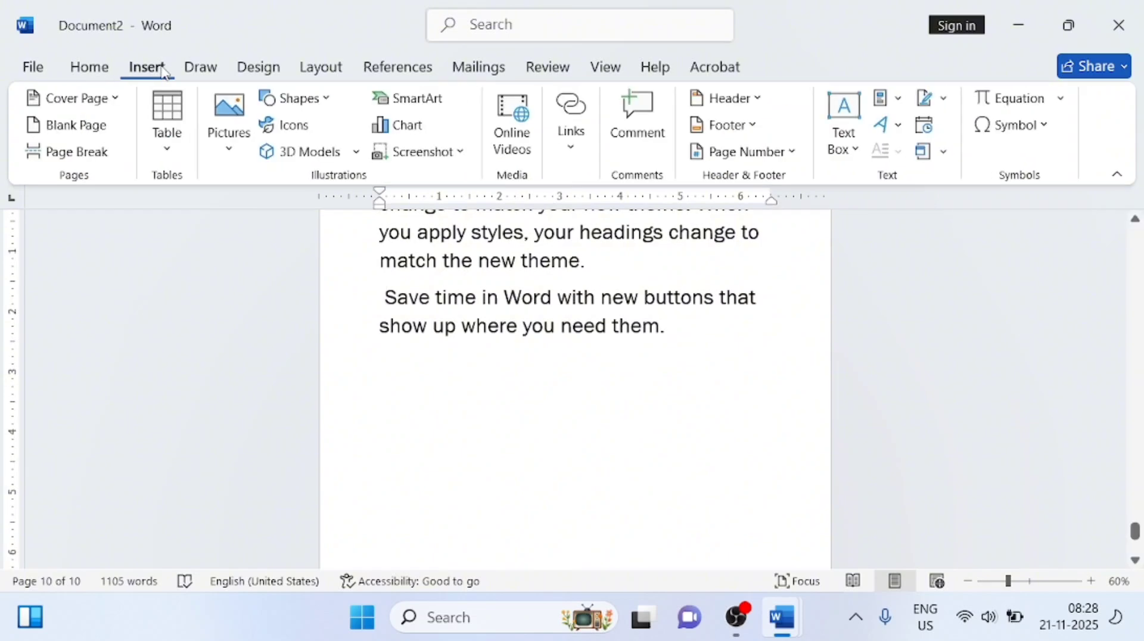
click(84, 153)
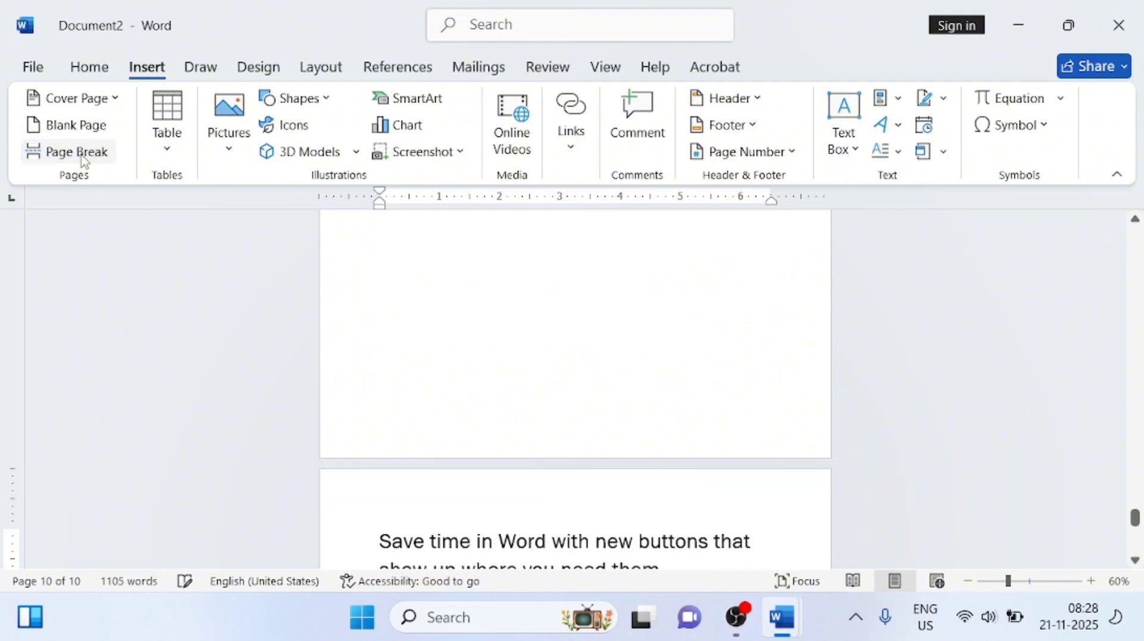
scroll(400, 537, down, 2)
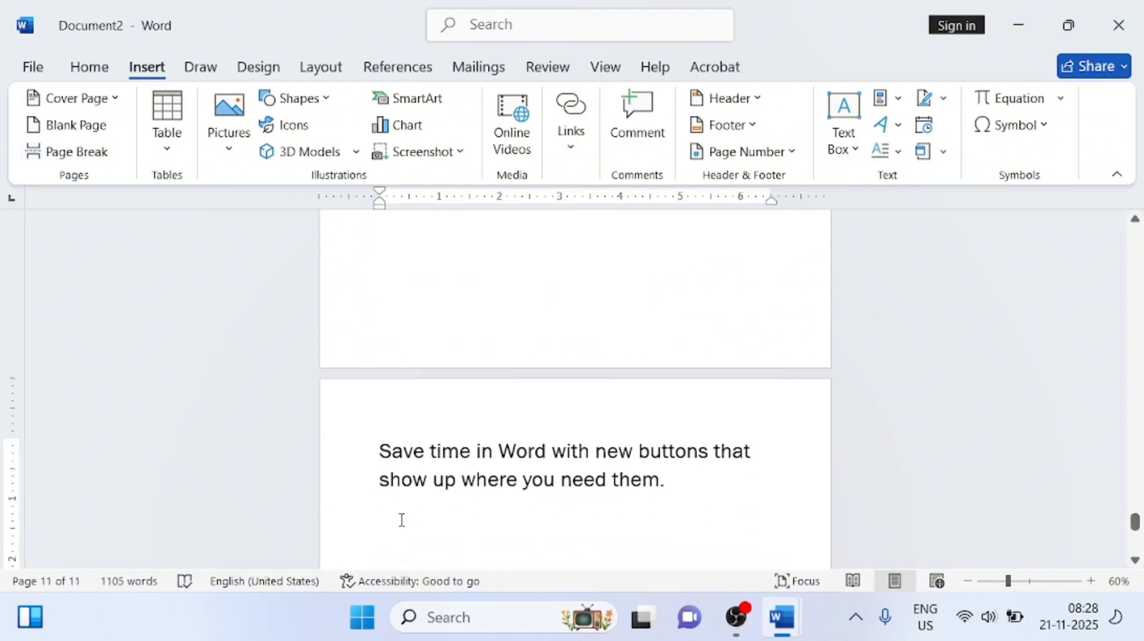
key(BackSpace)
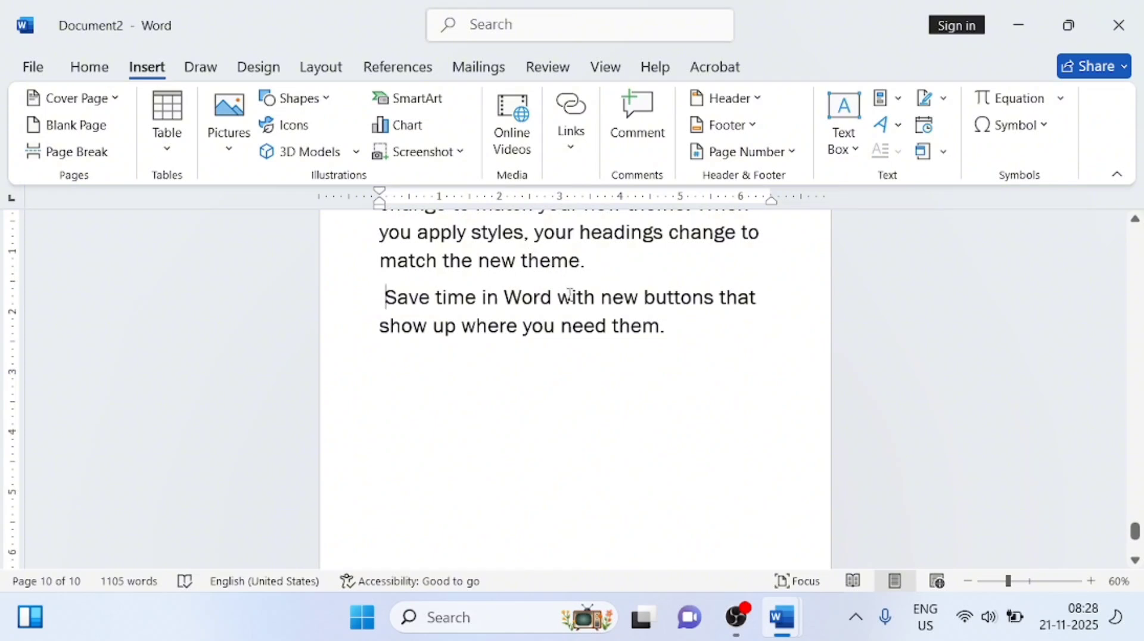
Insert a page break in the middle of the last sentence, before "new buttons", and undo it.
click(600, 296)
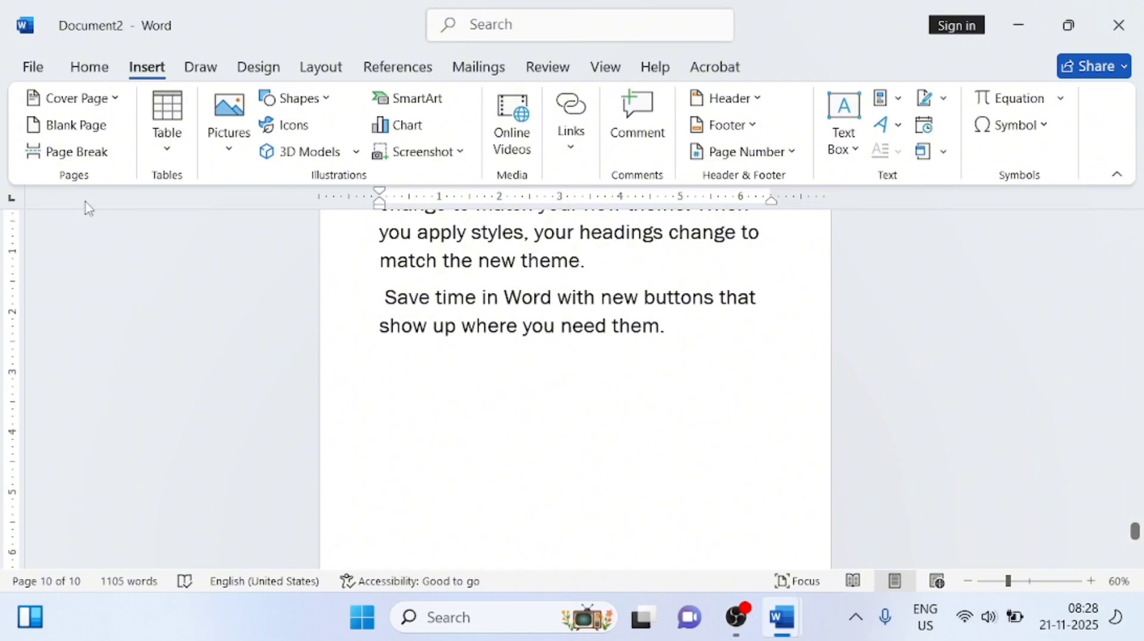
click(65, 153)
scroll(542, 396, down, 2)
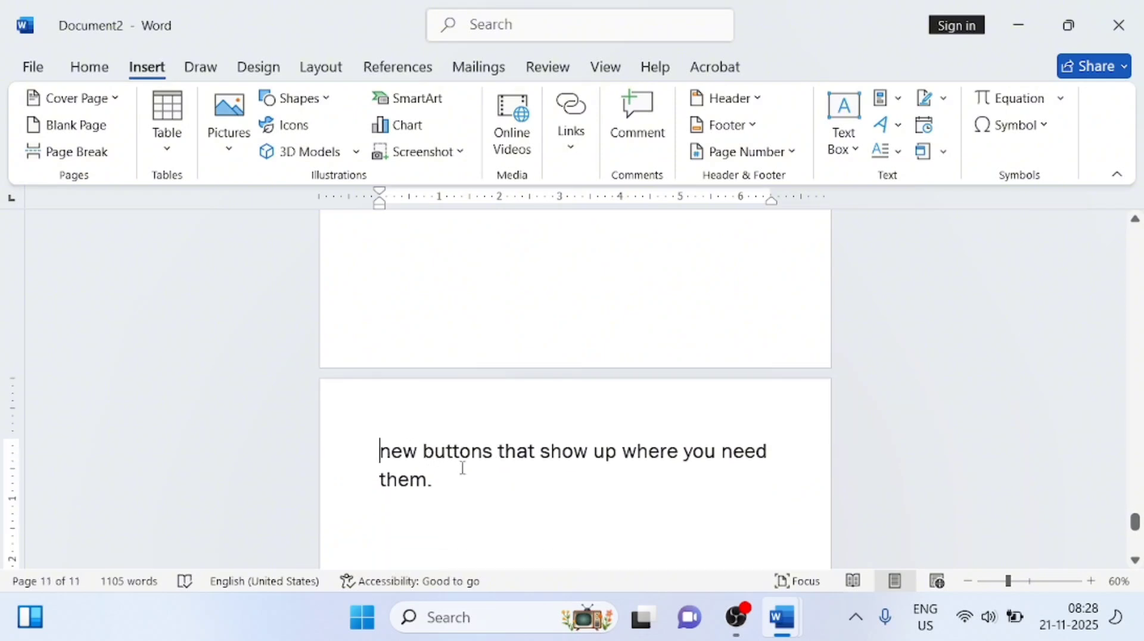
key(ctrl+z)
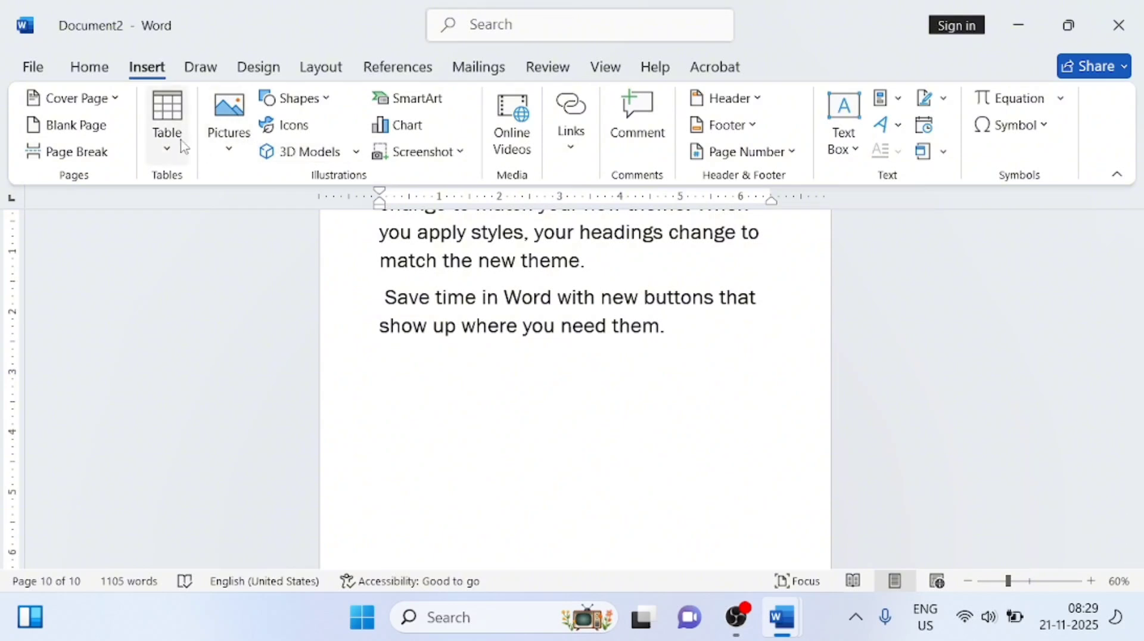
Delete the "Save time in Word" sentence, leaving an empty line below "match the new theme.".
drag(679, 337, 371, 308)
key(BackSpace)
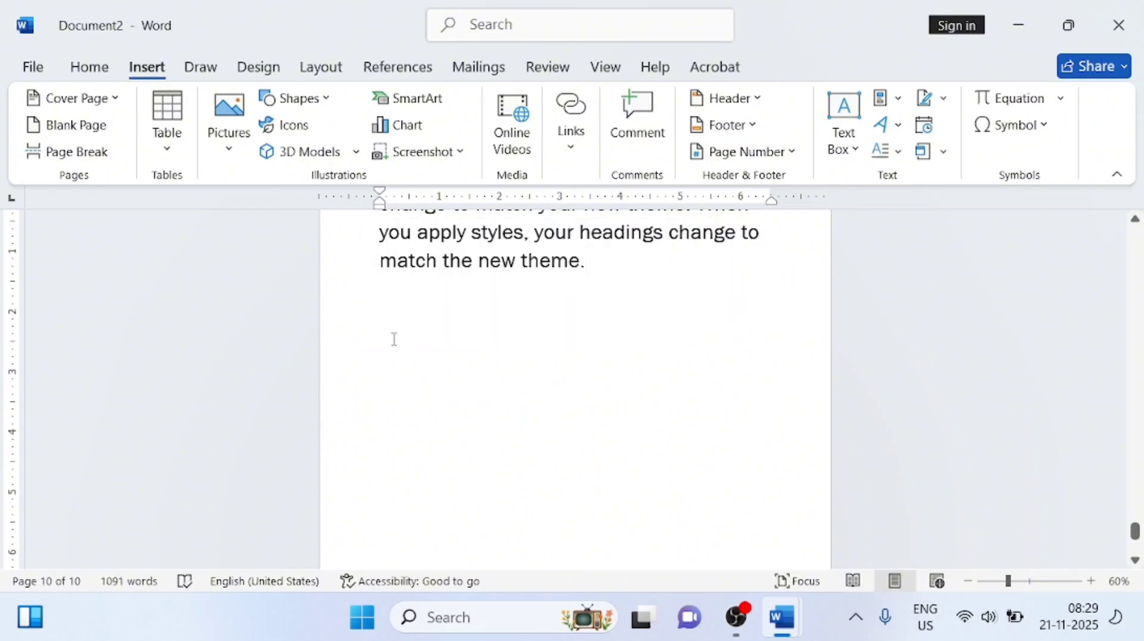
key(Return)
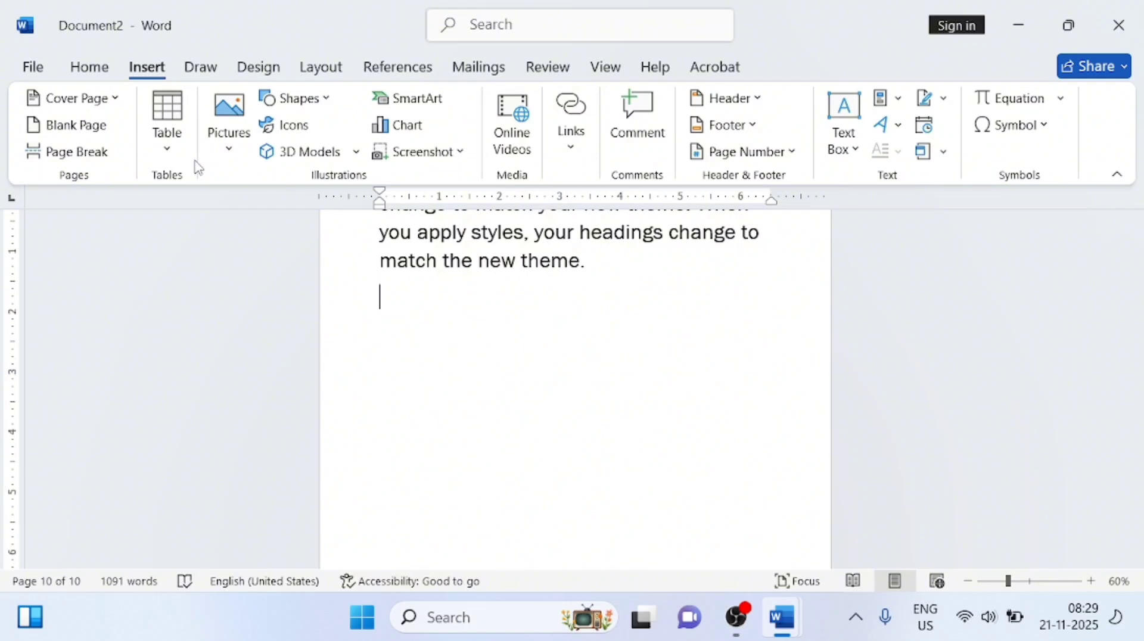
Insert a table with 5 columns and 6 rows below "match the new theme." and shrink its width slightly.
click(159, 150)
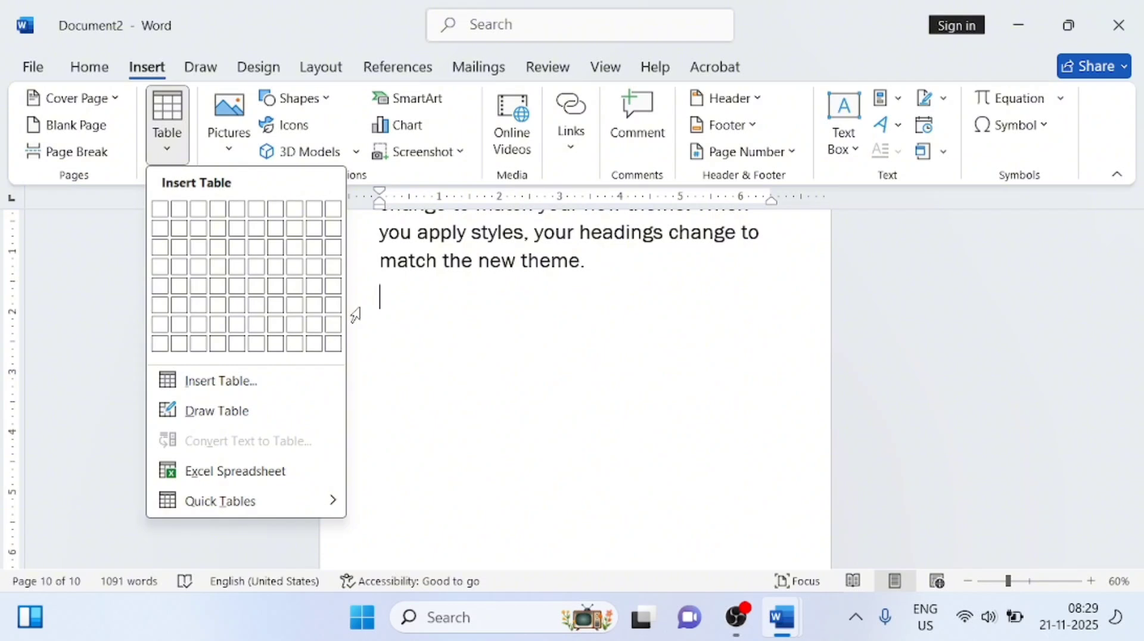
click(222, 387)
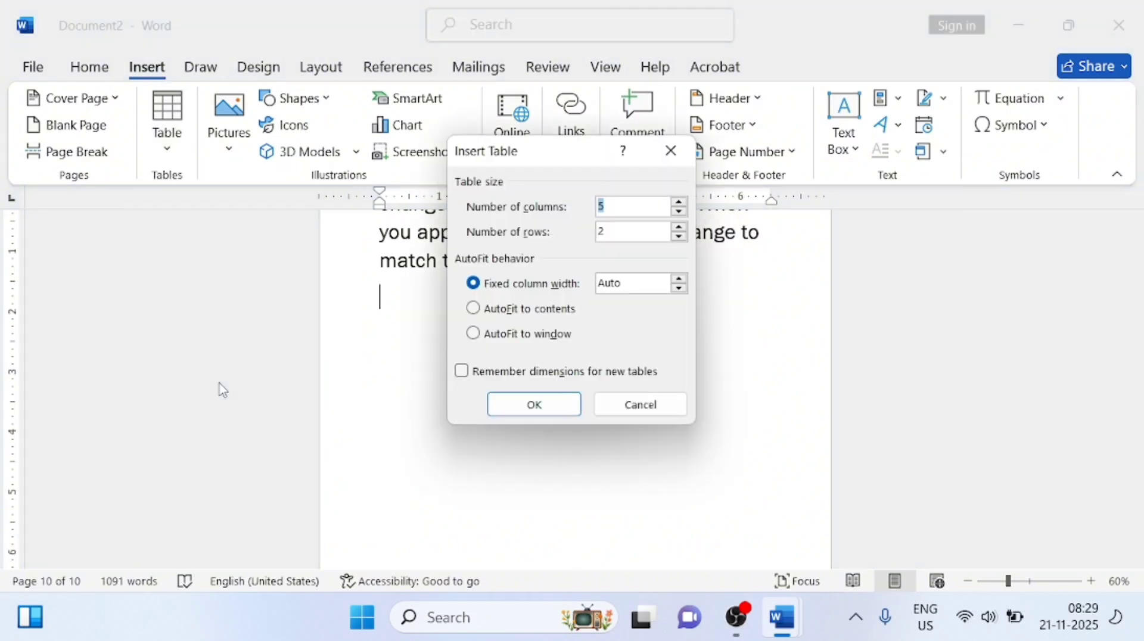
click(616, 205)
key(Tab)
click(502, 397)
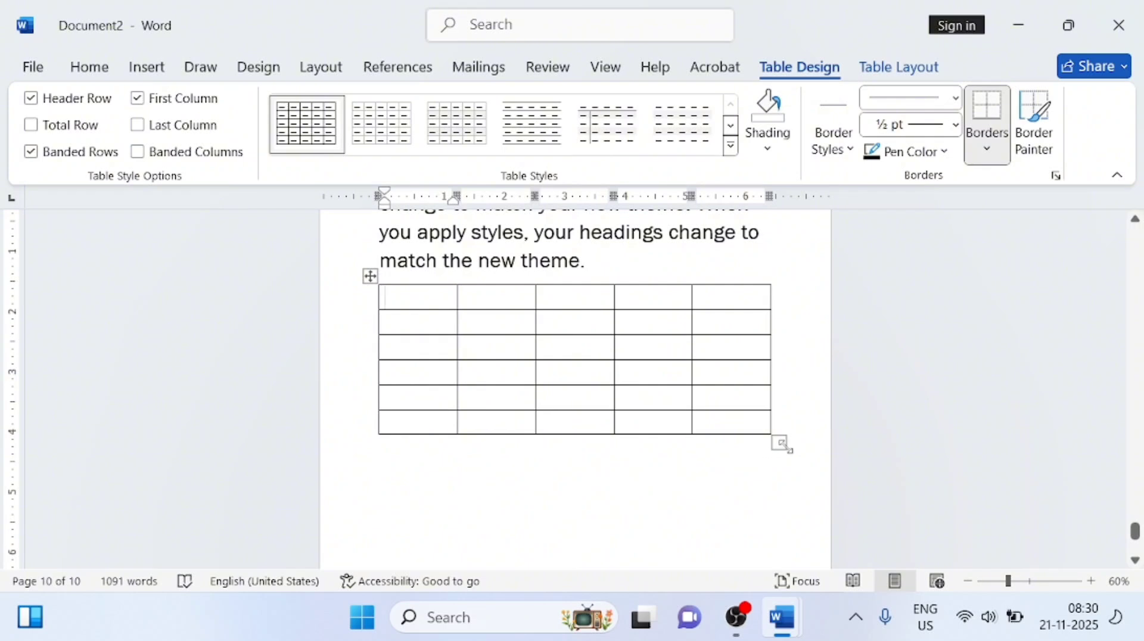
mouse_move(778, 442)
mouse_down()
mouse_move(802, 469)
mouse_move(774, 451)
mouse_move(768, 431)
mouse_up()
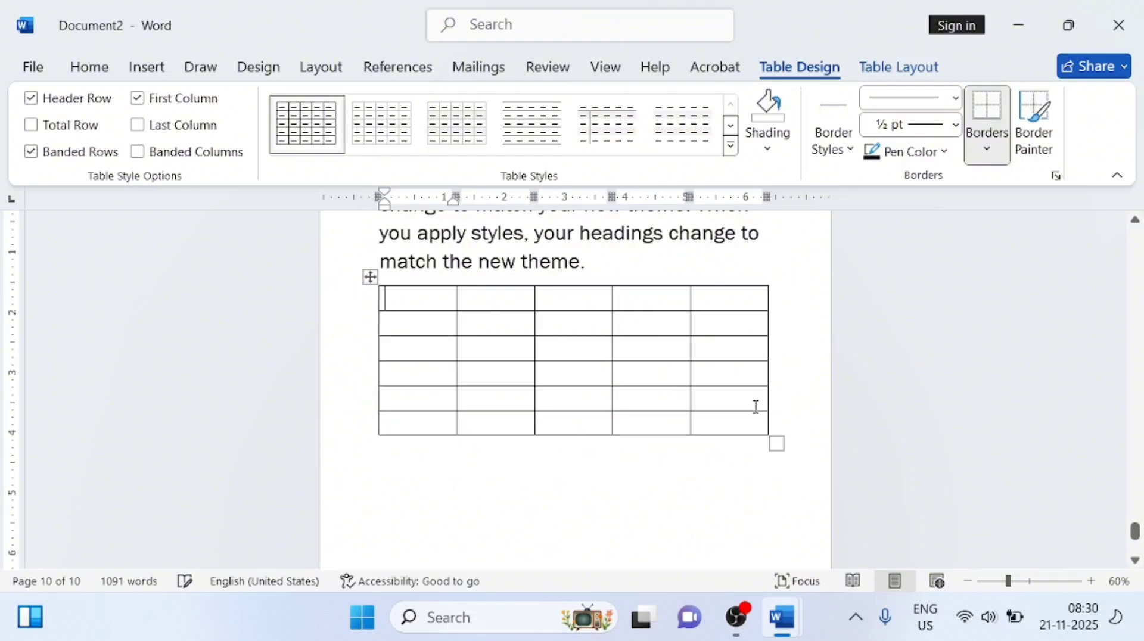
scroll(707, 317, up, 2)
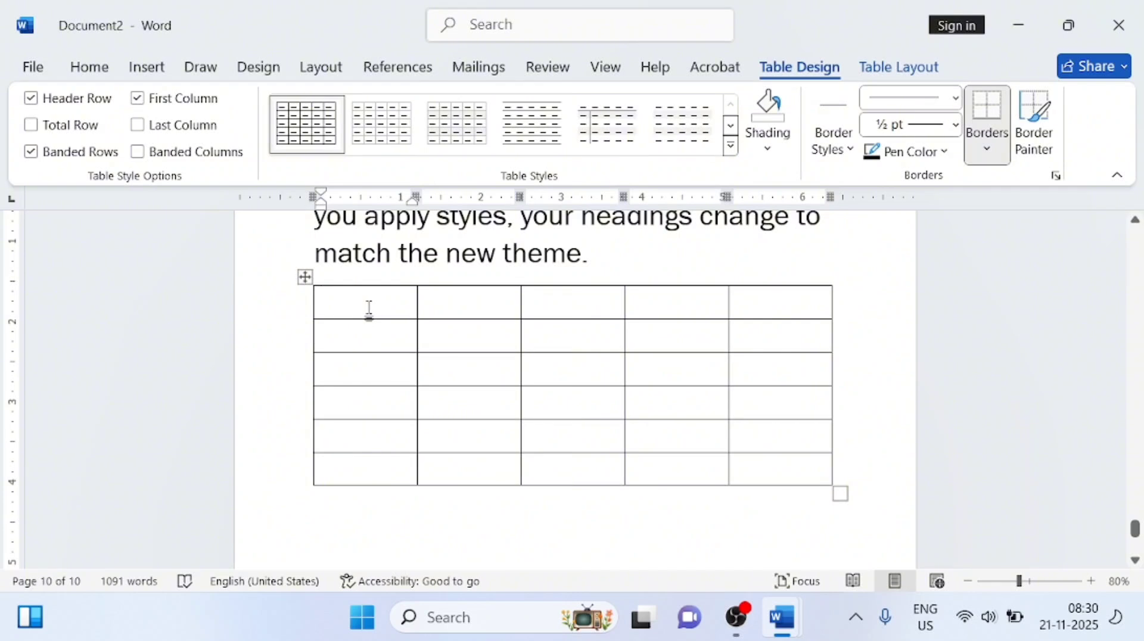
click(106, 74)
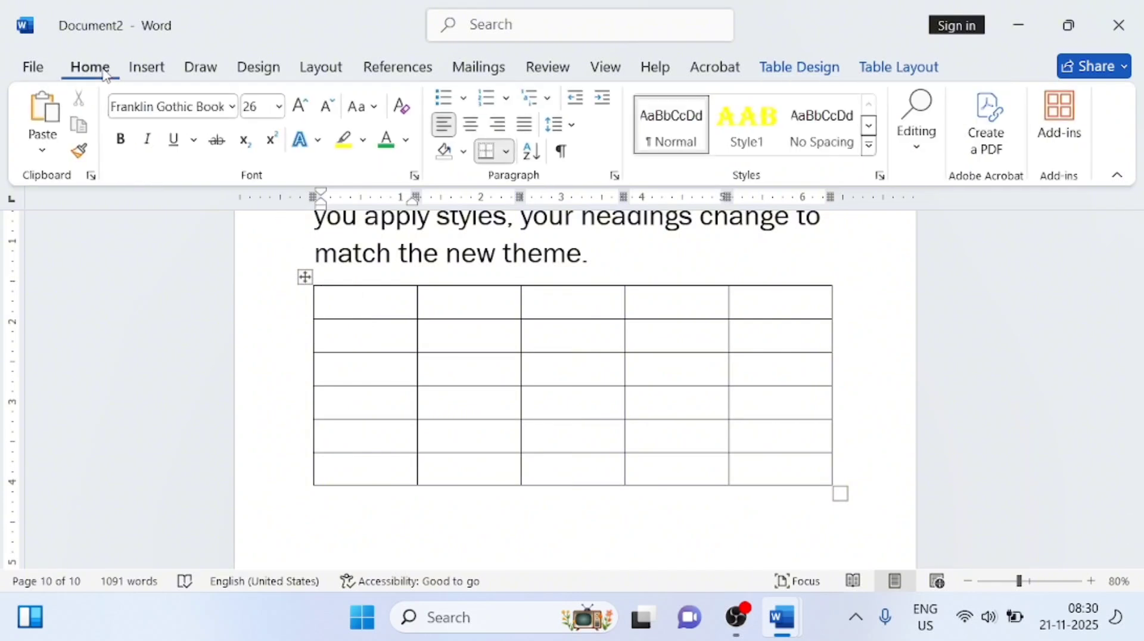
click(143, 69)
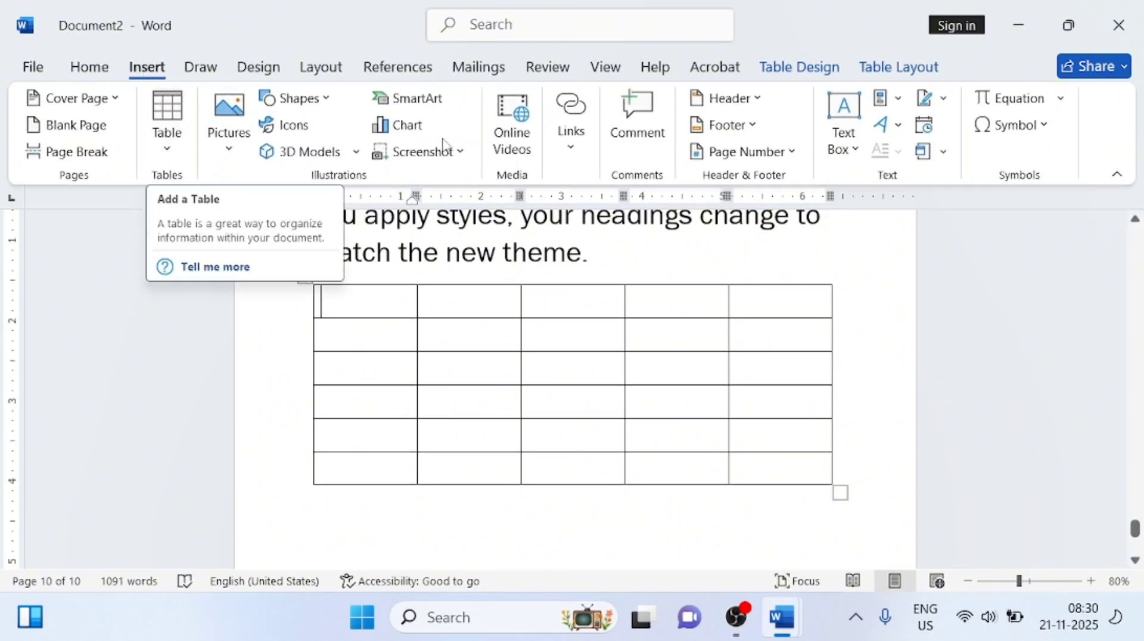
click(772, 67)
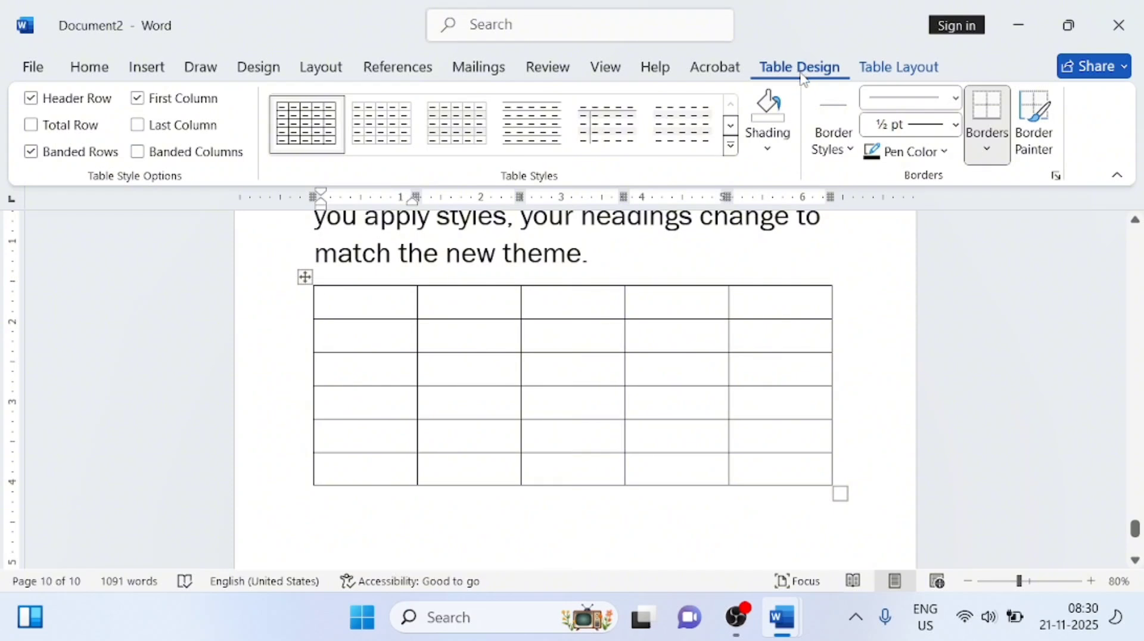
click(889, 79)
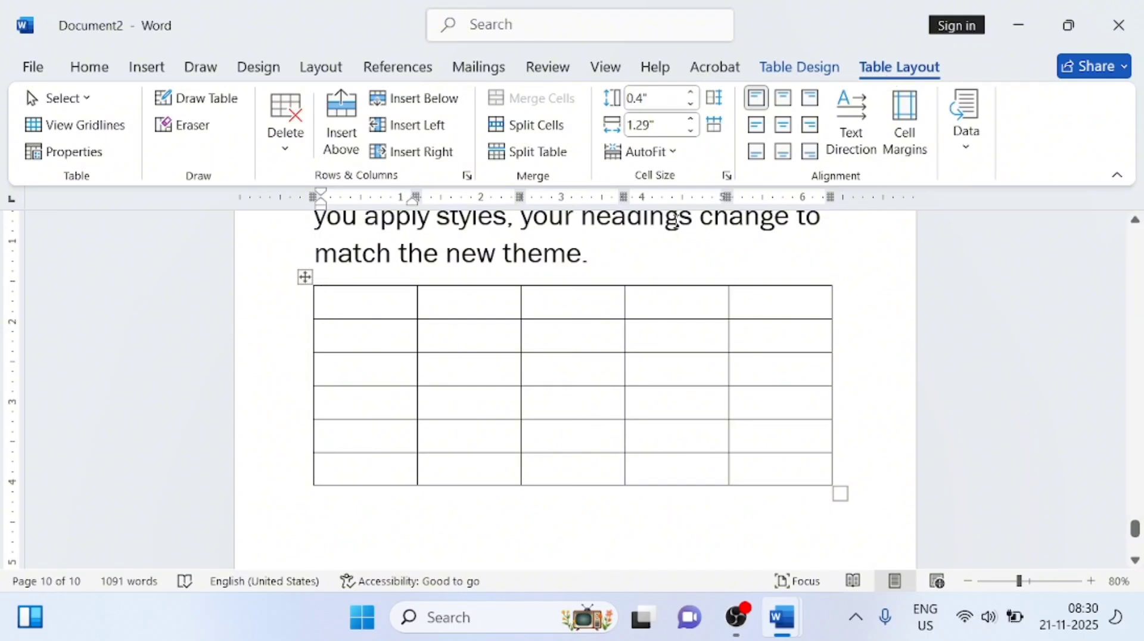
click(609, 263)
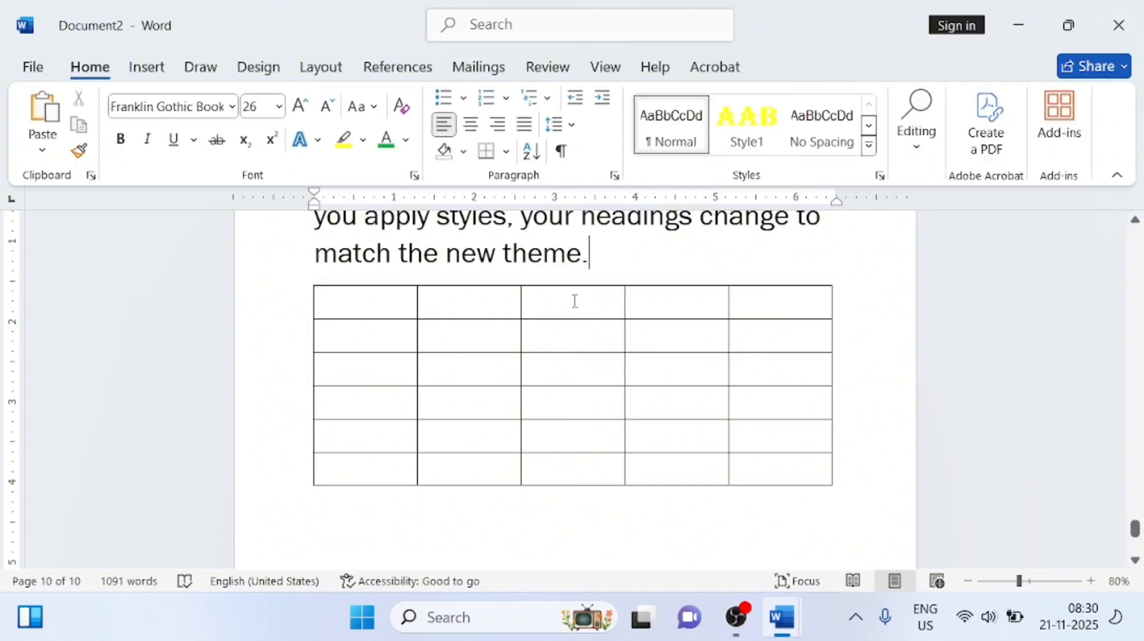
click(569, 307)
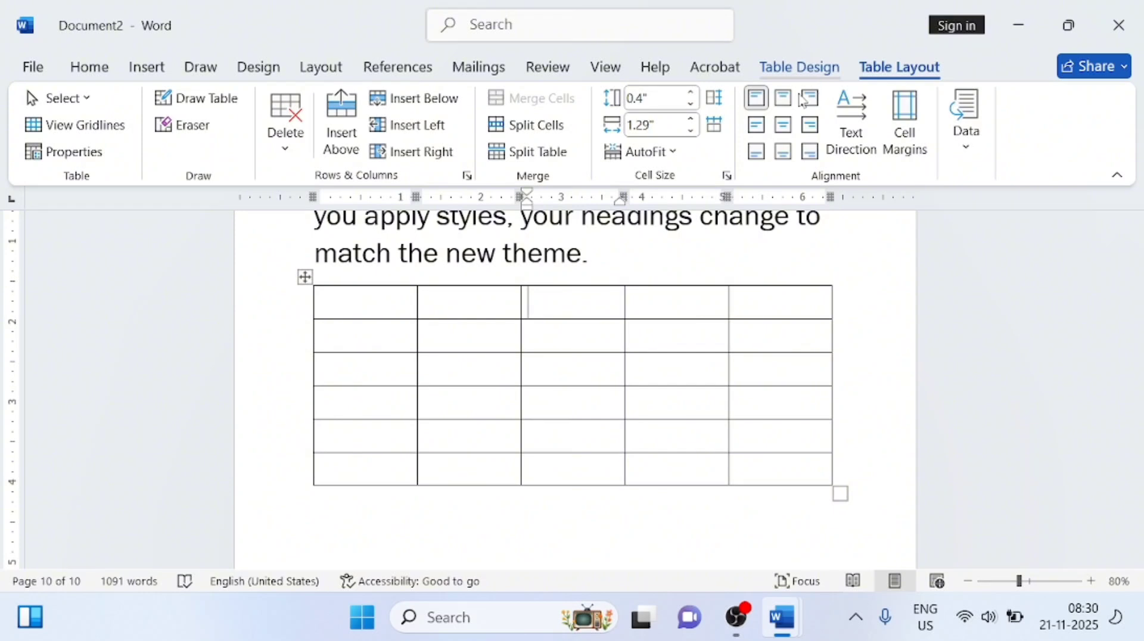
Enter the column headings Name and Math in the first two cells of the table's header row.
click(379, 310)
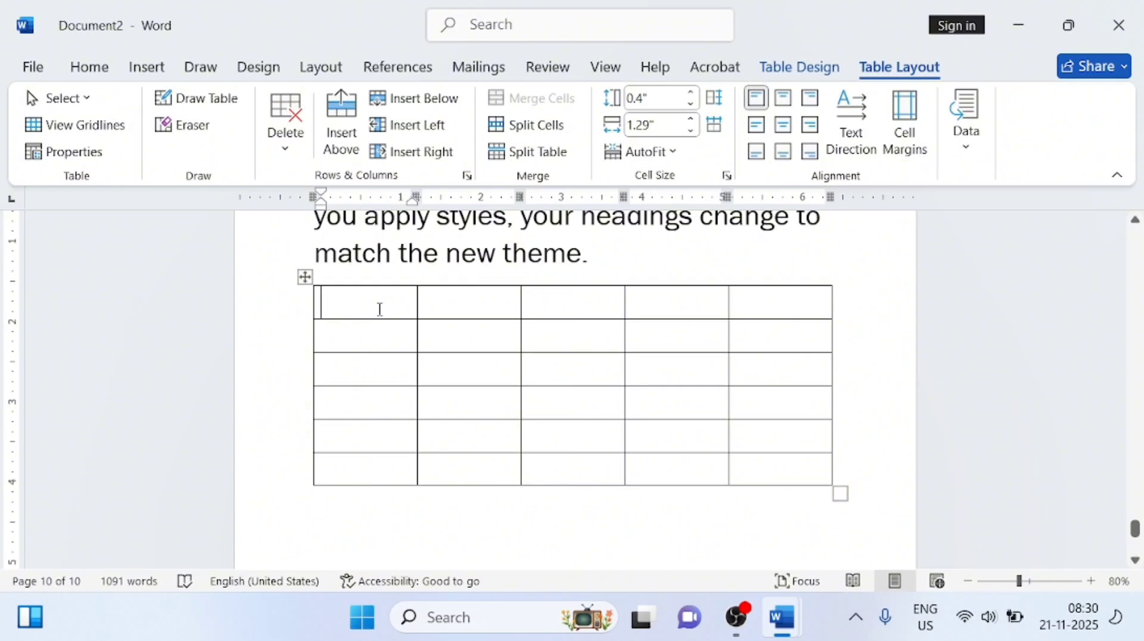
text(Name)
key(Tab)
text(Ma)
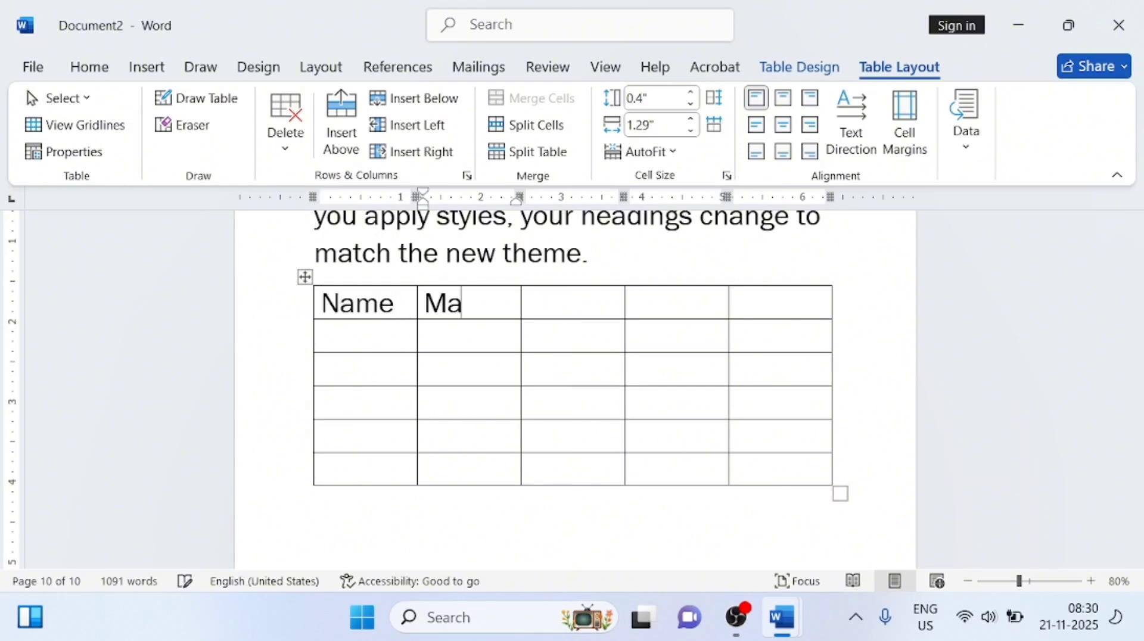
text(rth)
key(Tab)
key(Left)
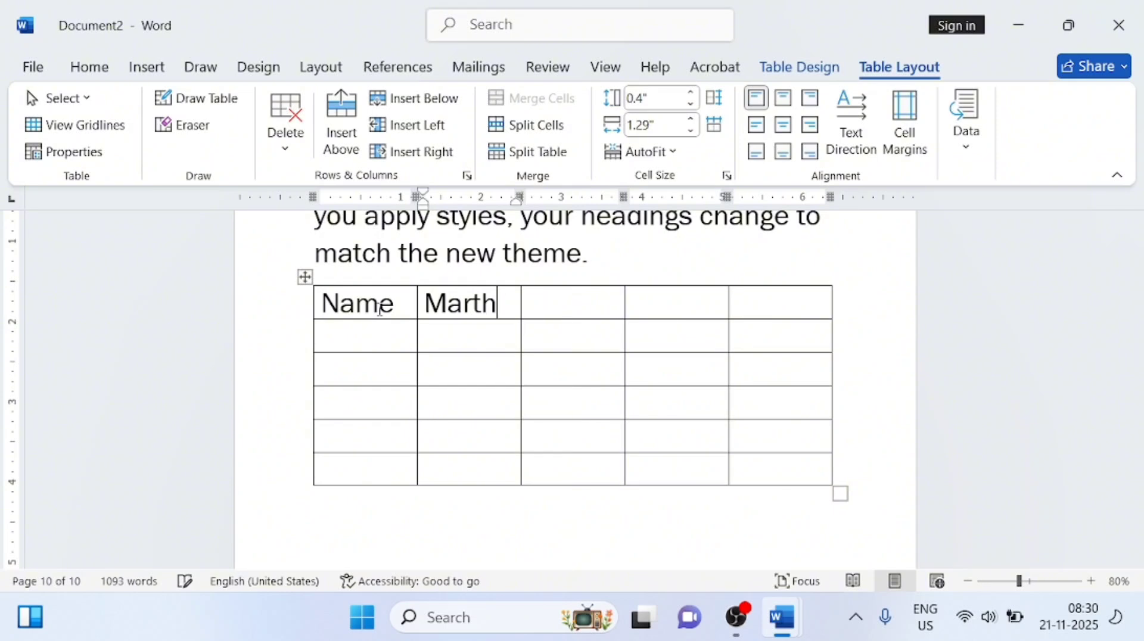
key(BackSpace)
key(BackSpace)
key(BackSpace)
text(th)
Enter the column headings Phy, Chem and Comp in the remaining three cells of the header row.
key(Tab)
text(Pht)
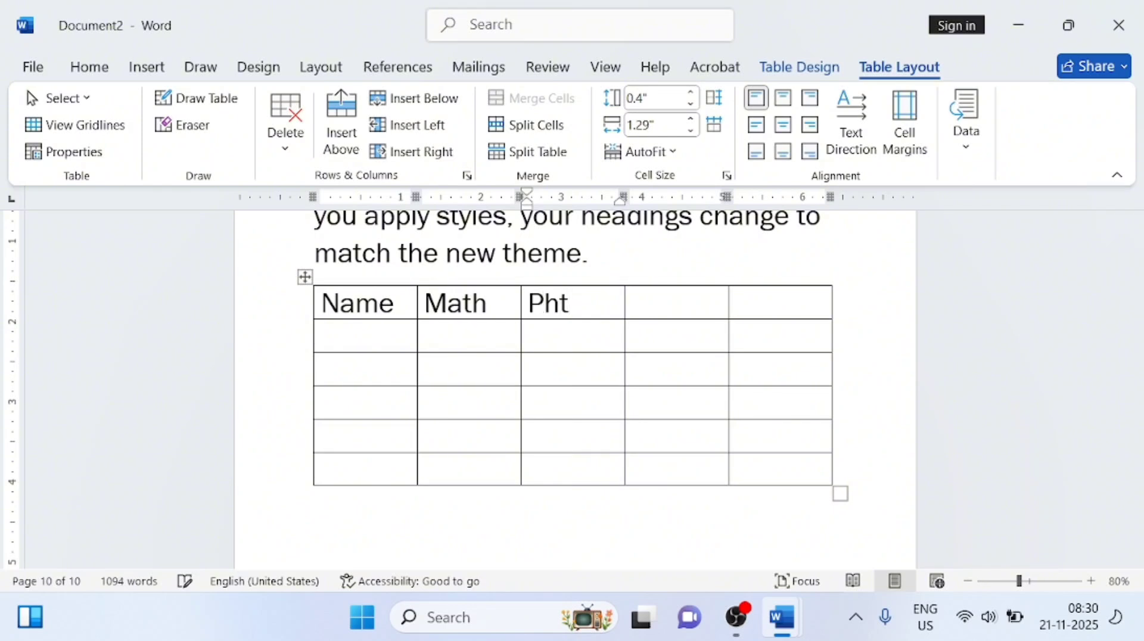
key(BackSpace)
text(y)
key(Tab)
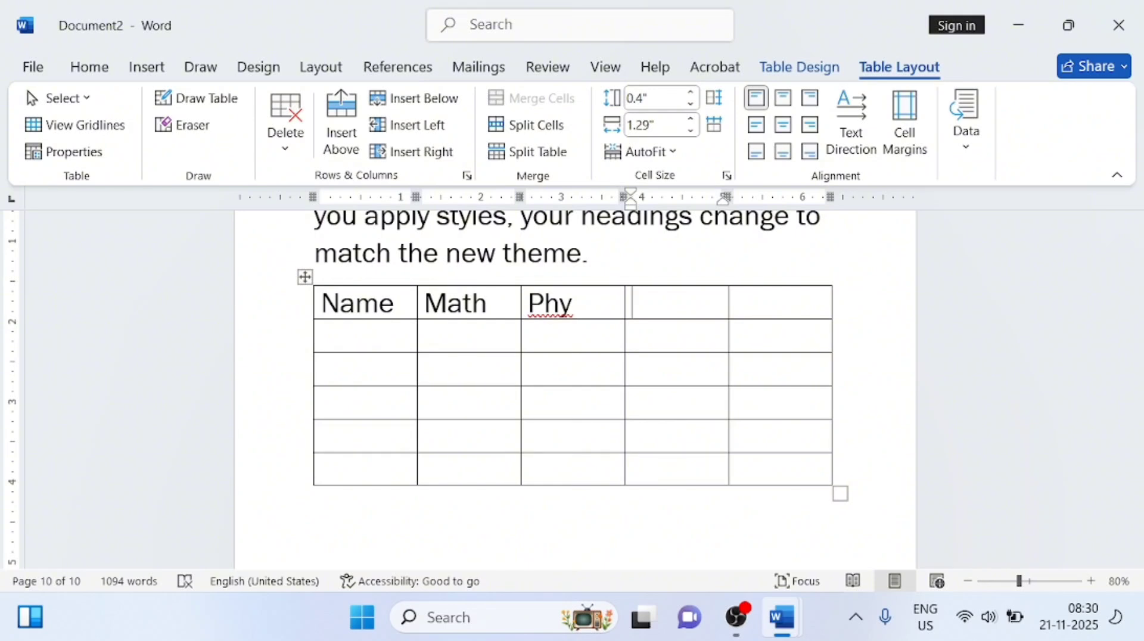
text(chem)
key(Tab)
text(Comp)
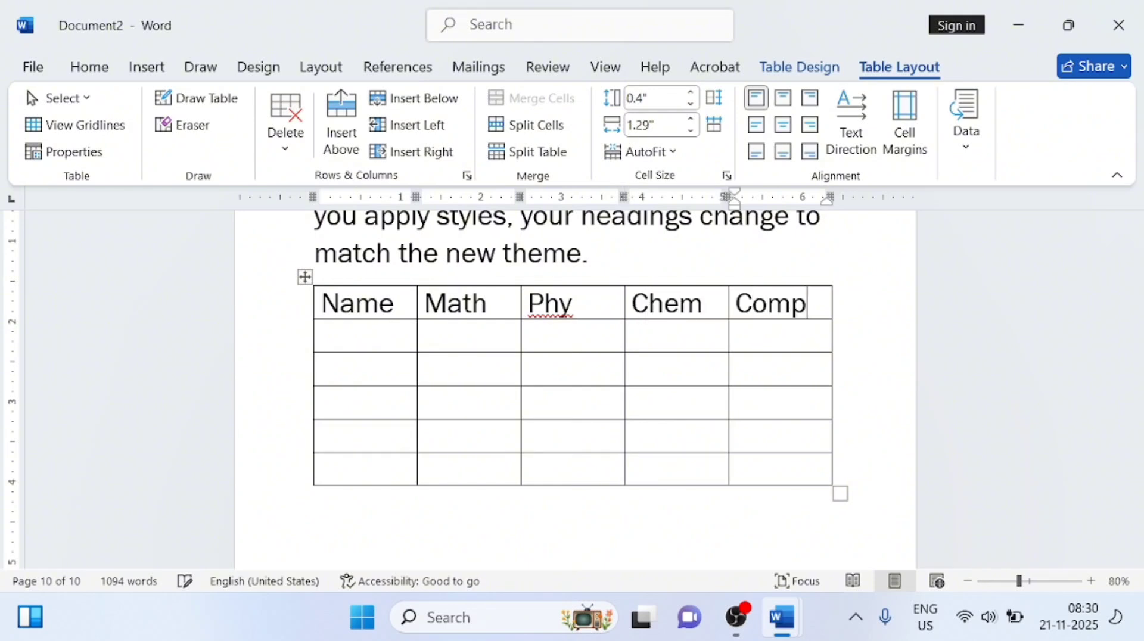
Fill the second table row with the first student's name and the marks 59, 69, 58 and 48.
key(Tab)
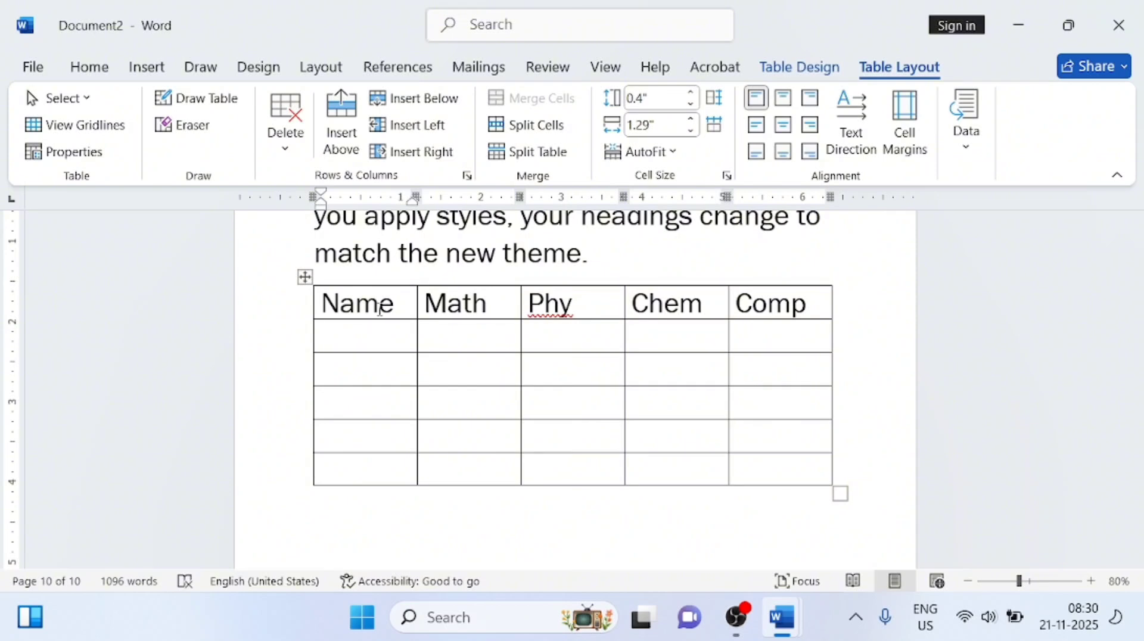
text(Ramesh)
key(Tab)
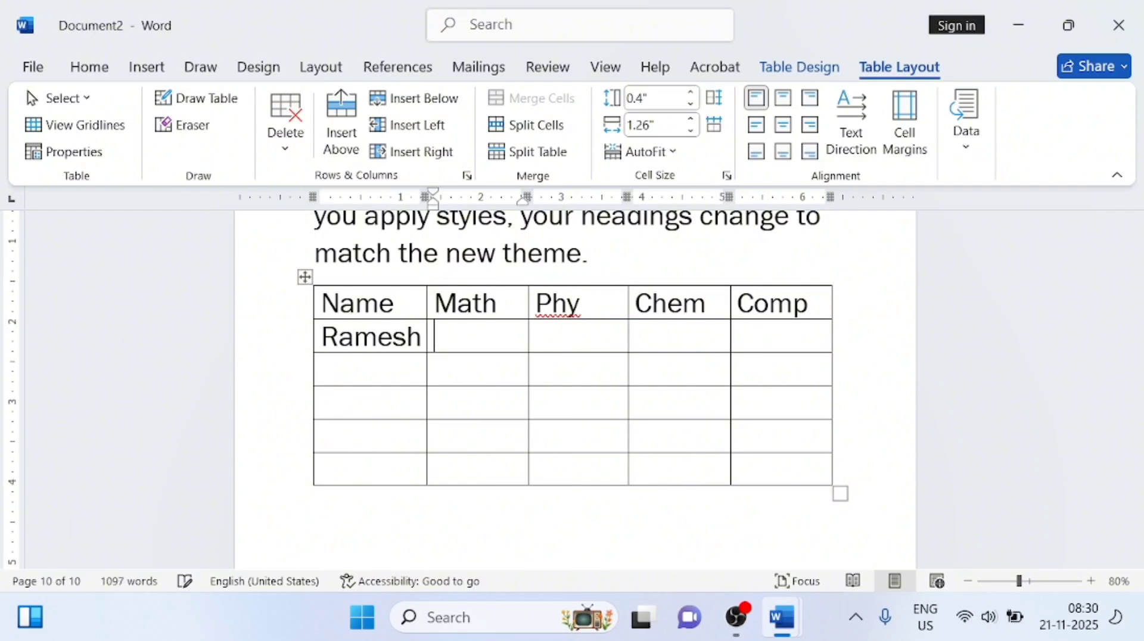
text(59)
key(Tab)
text(69)
key(Tab)
text(58)
key(Tab)
text(48)
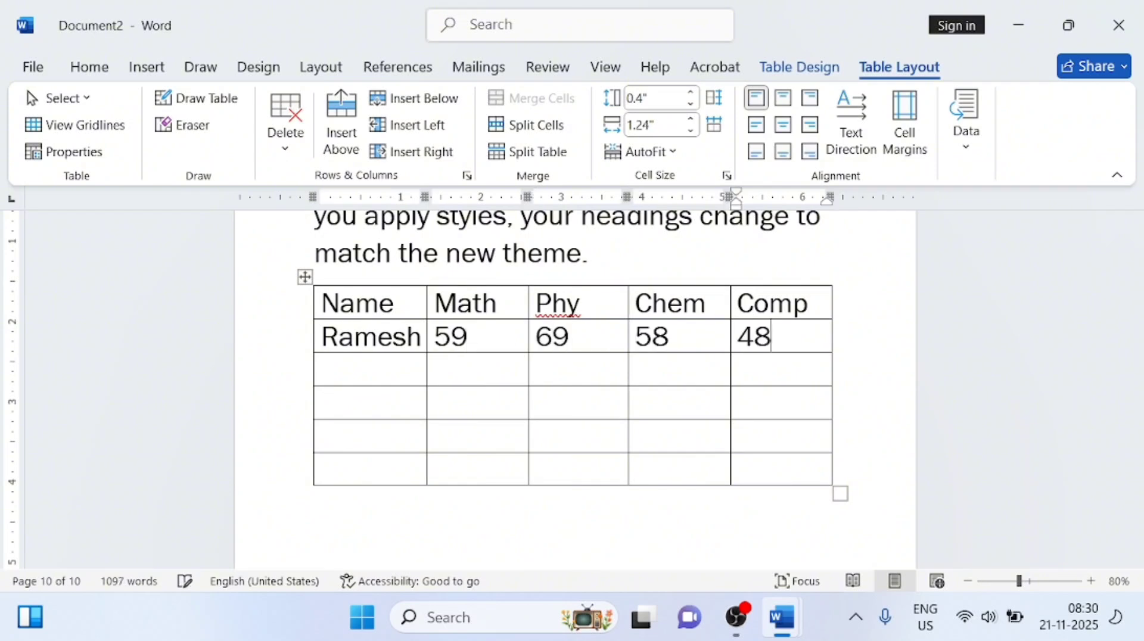
Fill the third table row with the second student's name and the marks 69, 58, 48 and 69.
key(Tab)
text(sh)
key(Tab)
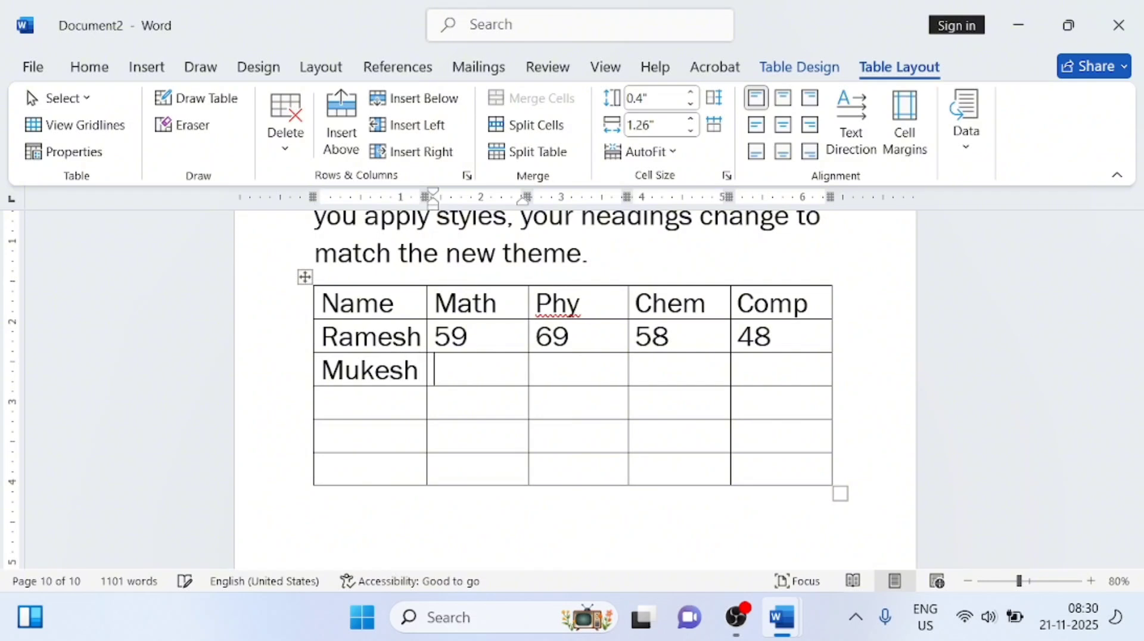
text(69)
key(Tab)
text(58)
key(Tab)
text(48)
key(Tab)
text(69)
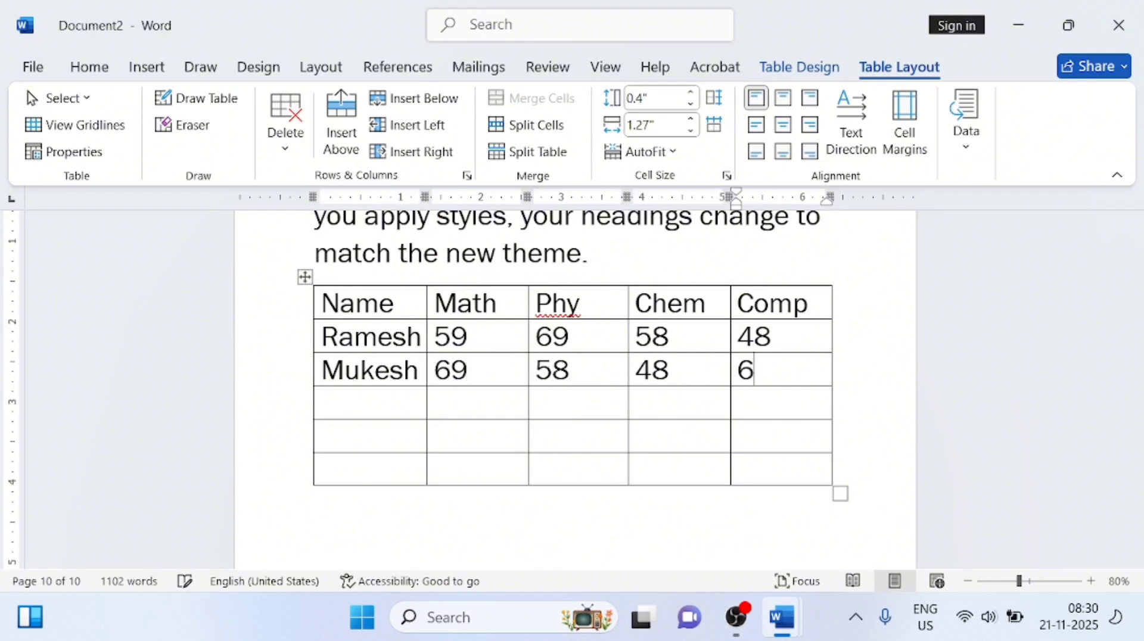
Fill the fourth table row with the third student's name and the marks 39, 48, 69 and 58.
key(Tab)
text(Rames)
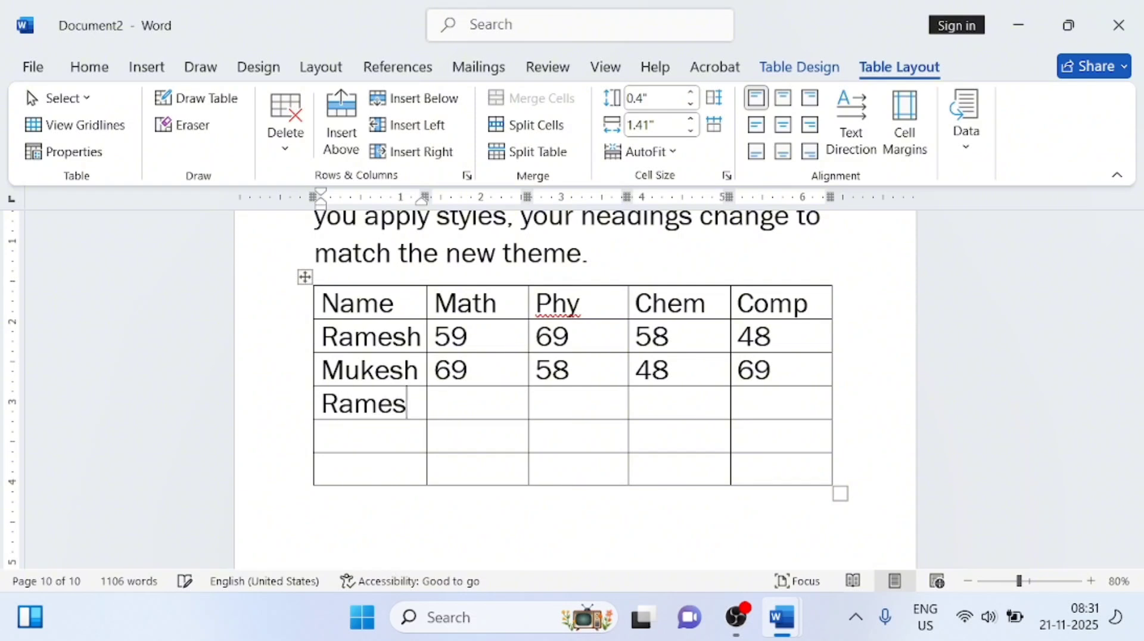
key(BackSpace)
key(BackSpace)
key(Tab)
text(39)
key(Tab)
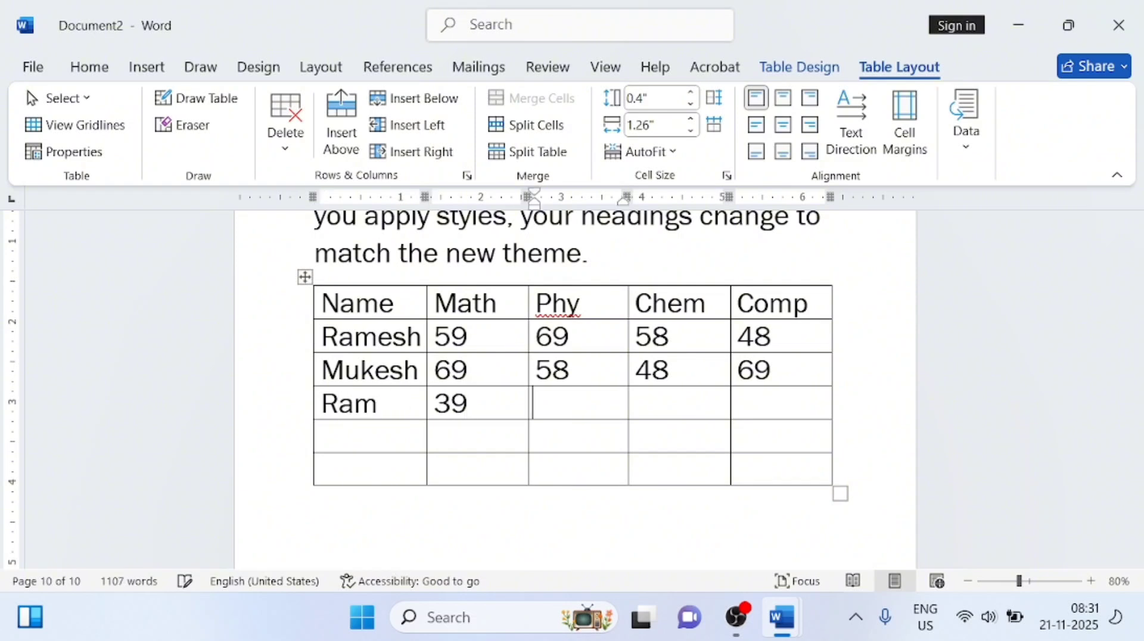
text(48)
key(Tab)
text(69)
key(Tab)
text(58)
Fill the fifth table row with the fourth student's name and the marks 69, 48, 69 and 51.
key(Tab)
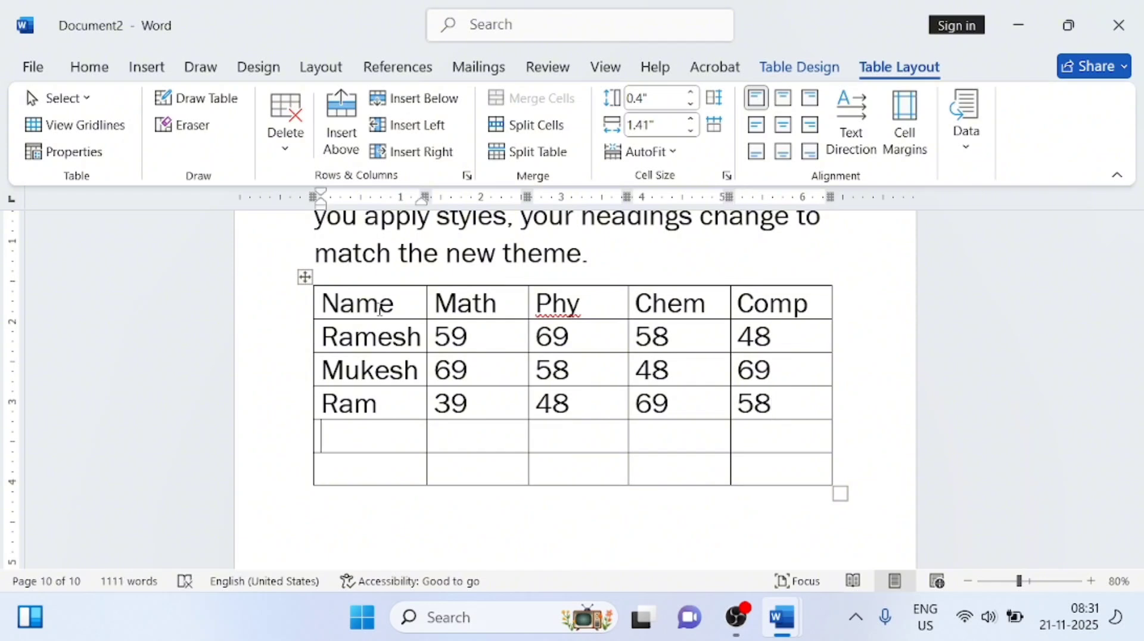
text(Raju)
key(Tab)
text(69)
key(Tab)
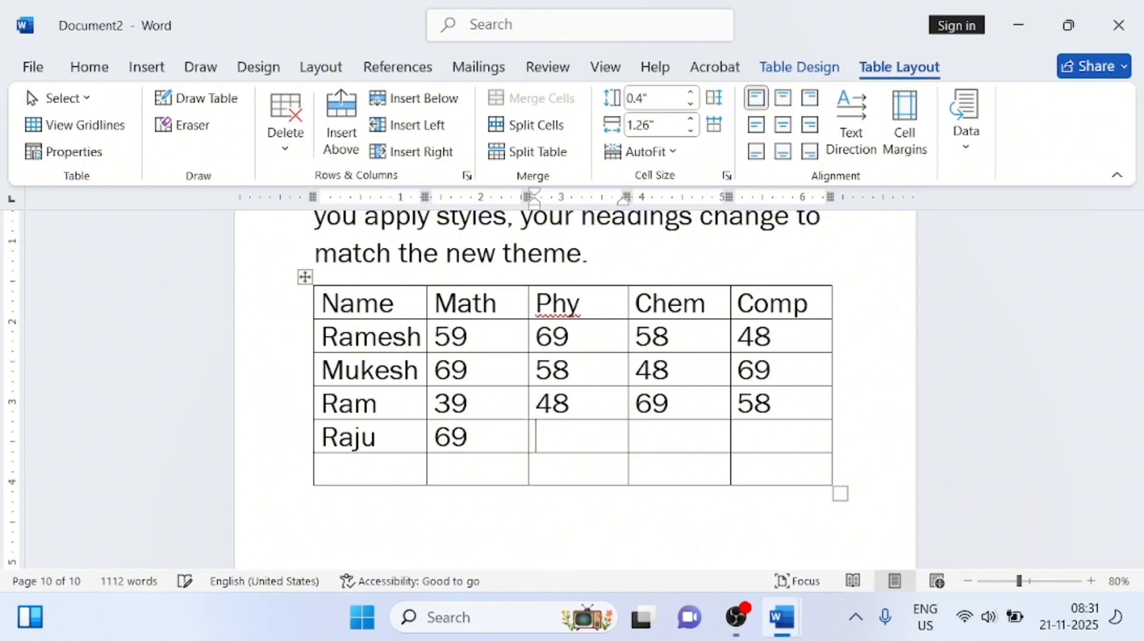
text(48)
key(Tab)
text(69)
key(Tab)
text(512)
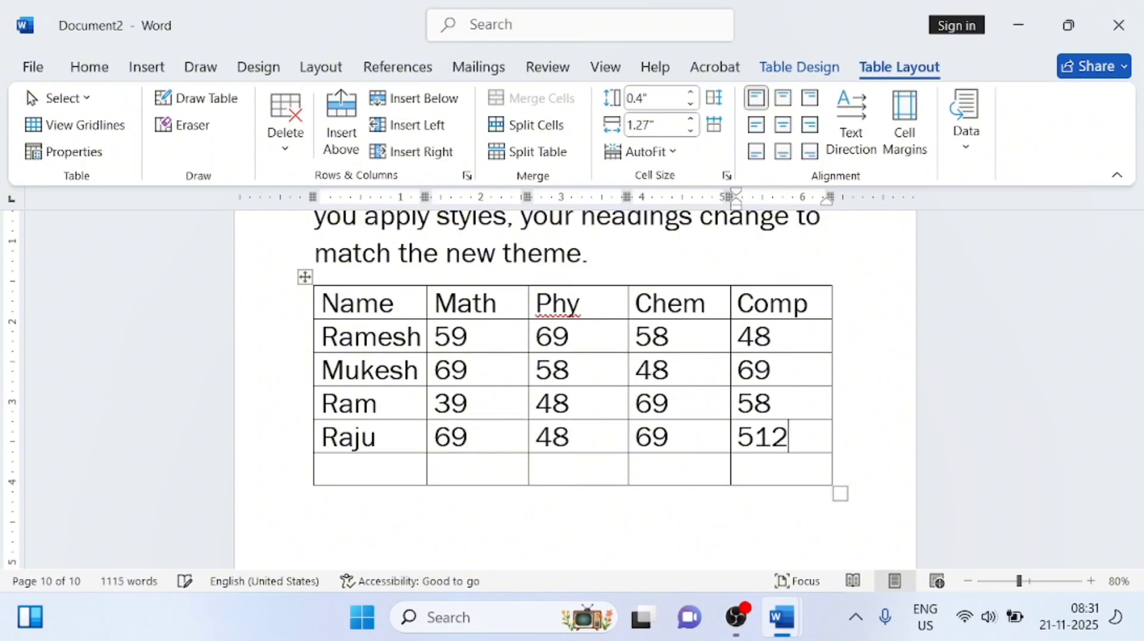
key(BackSpace)
Fill the last table row with the fifth student's name and the marks 96, 48, 65 and 25.
key(Tab)
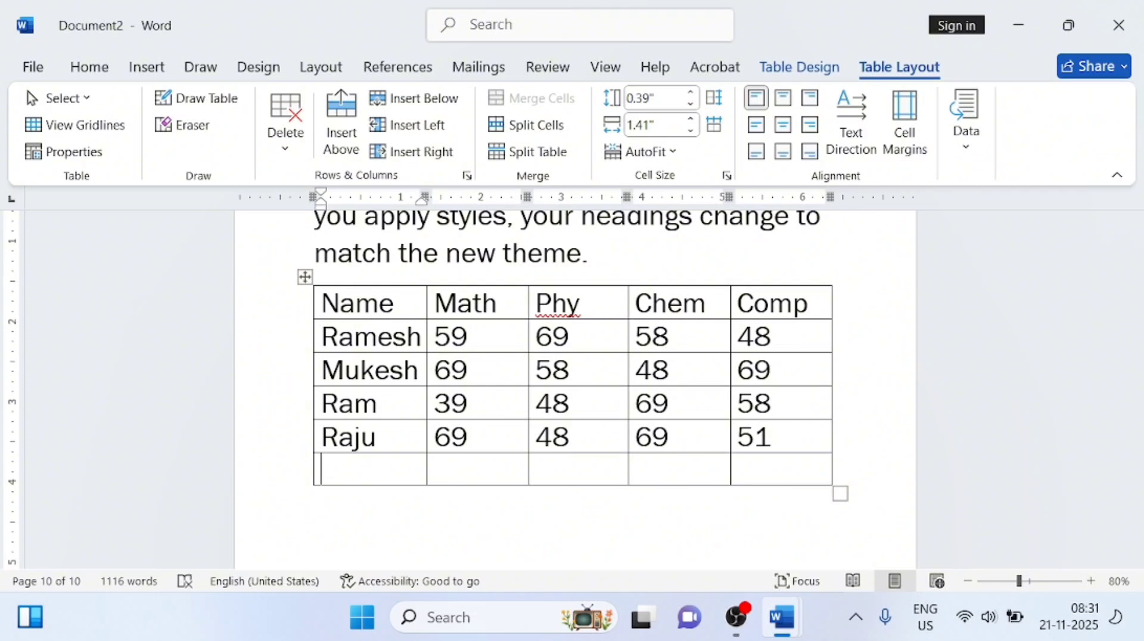
text(Mahesh)
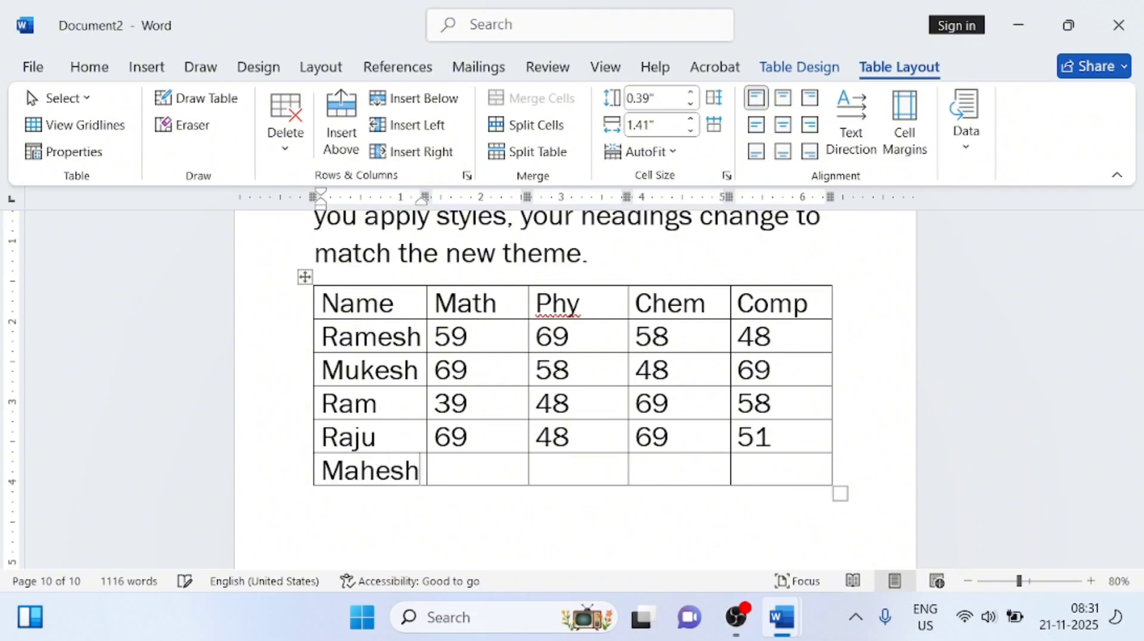
key(Tab)
text(96)
key(Tab)
text(48)
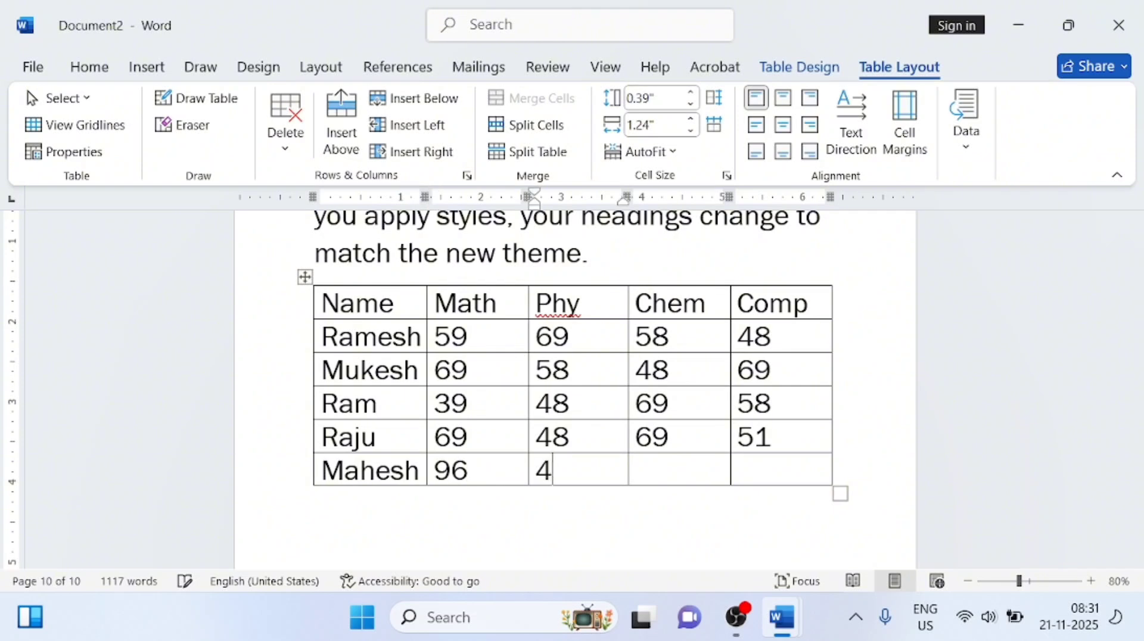
key(Tab)
text(65)
key(Tab)
text(25)
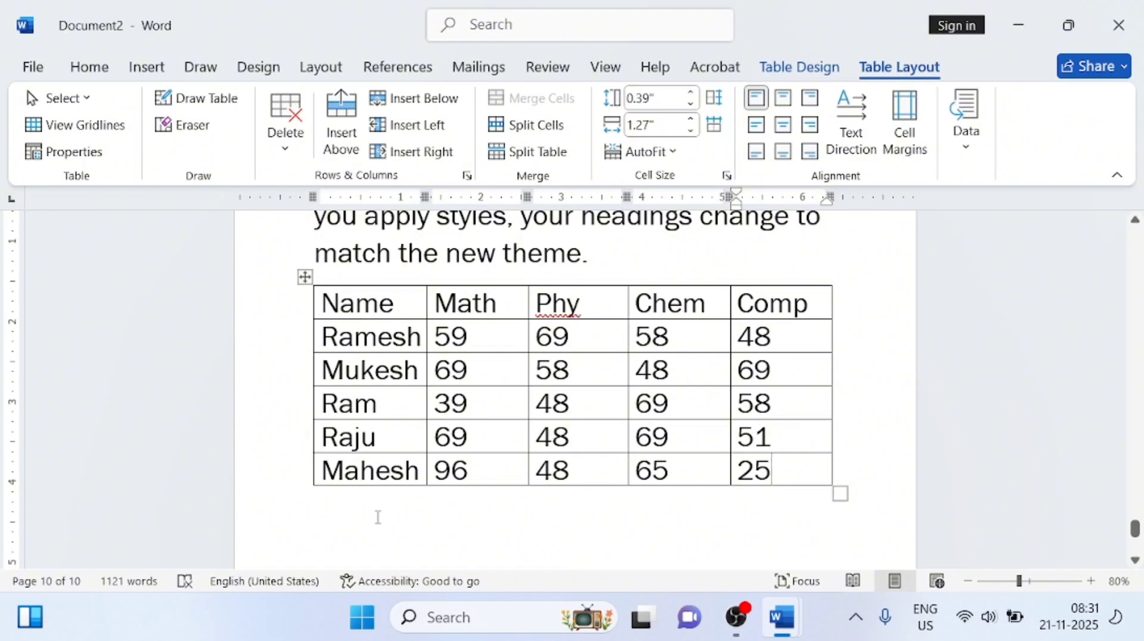
Select the first student's whole row, then select the five student names in the Name column instead.
click(151, 78)
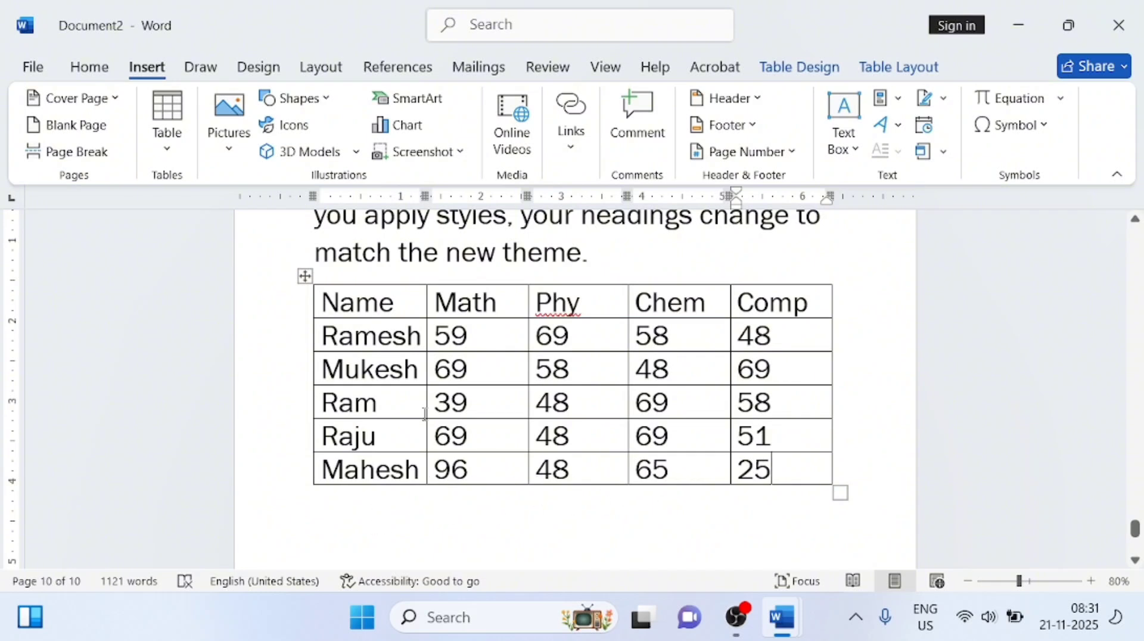
click(376, 340)
click(478, 341)
click(489, 367)
click(589, 364)
click(492, 413)
click(598, 446)
drag(351, 327, 793, 329)
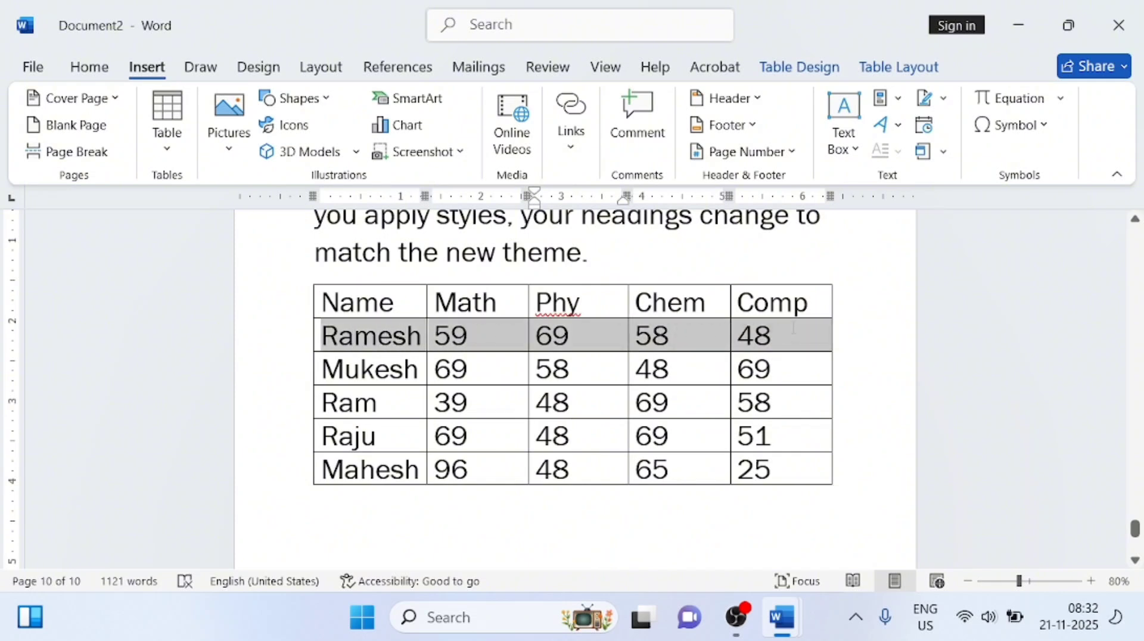
drag(711, 333, 369, 369)
drag(369, 328, 365, 475)
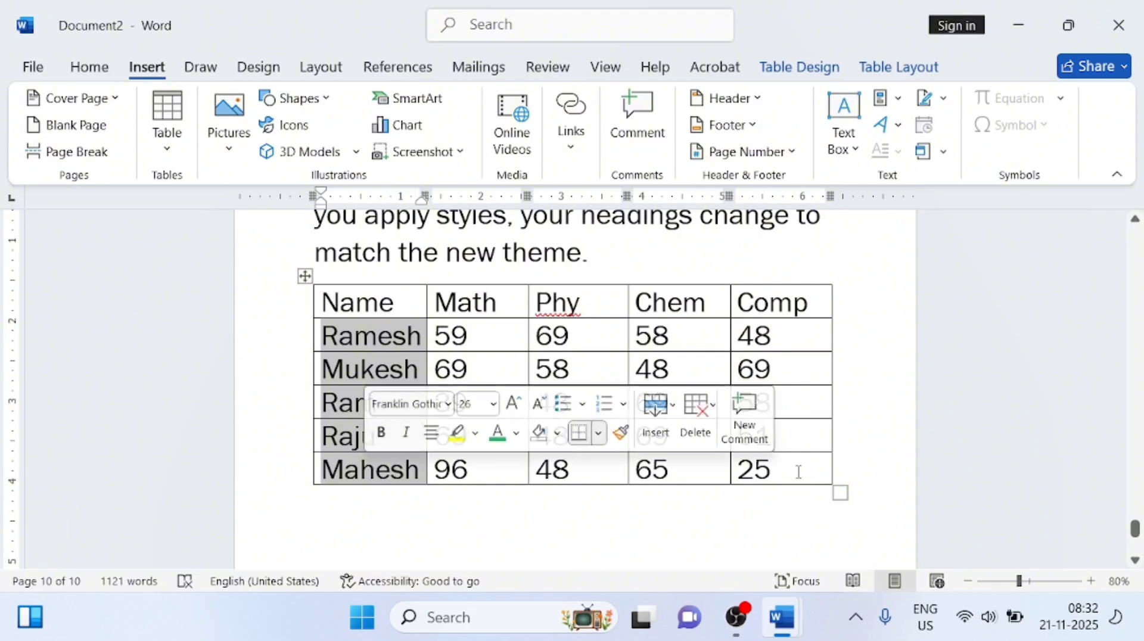
Add four empty rows at the end of the table, starting from its last filled cell.
click(774, 534)
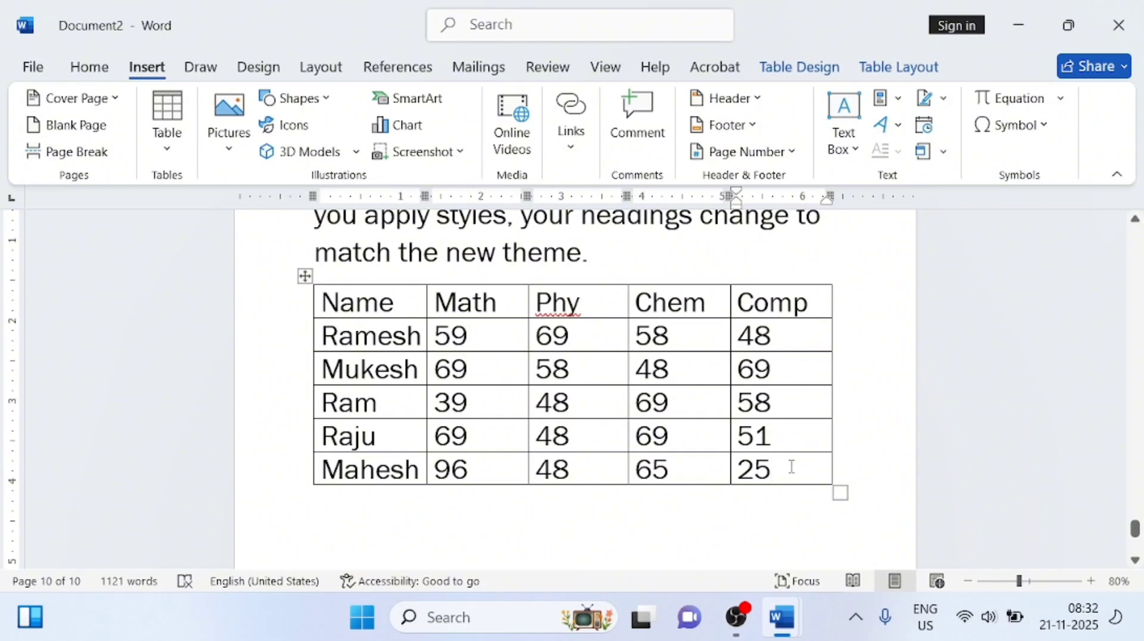
key(Tab)
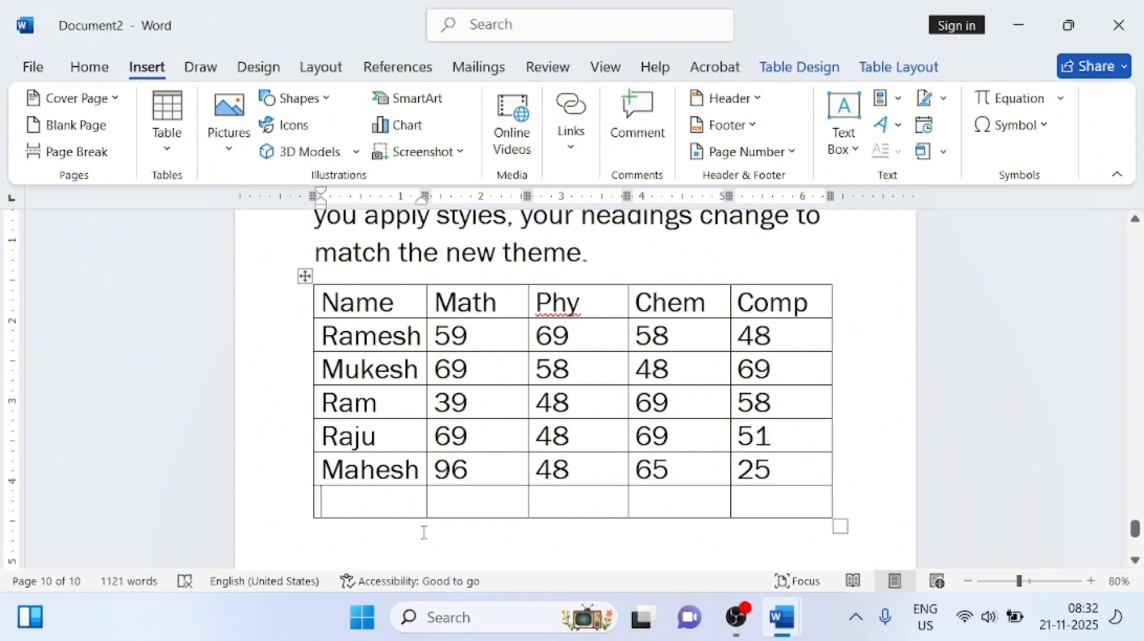
key(Tab)
key(Tab)
key(Tab)
key(Tab)
key(Tab)
key(Tab)
key(Tab)
key(Tab)
key(Tab)
key(Tab)
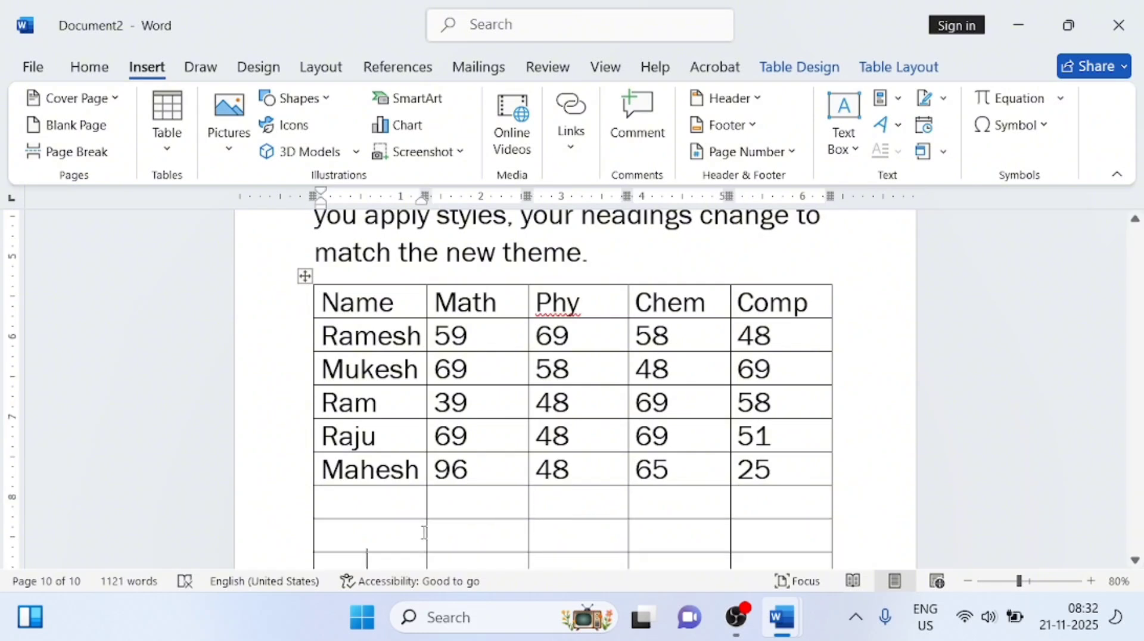
key(Tab)
key(Tab)
key(Tab)
key(Tab)
key(Tab)
key(Tab)
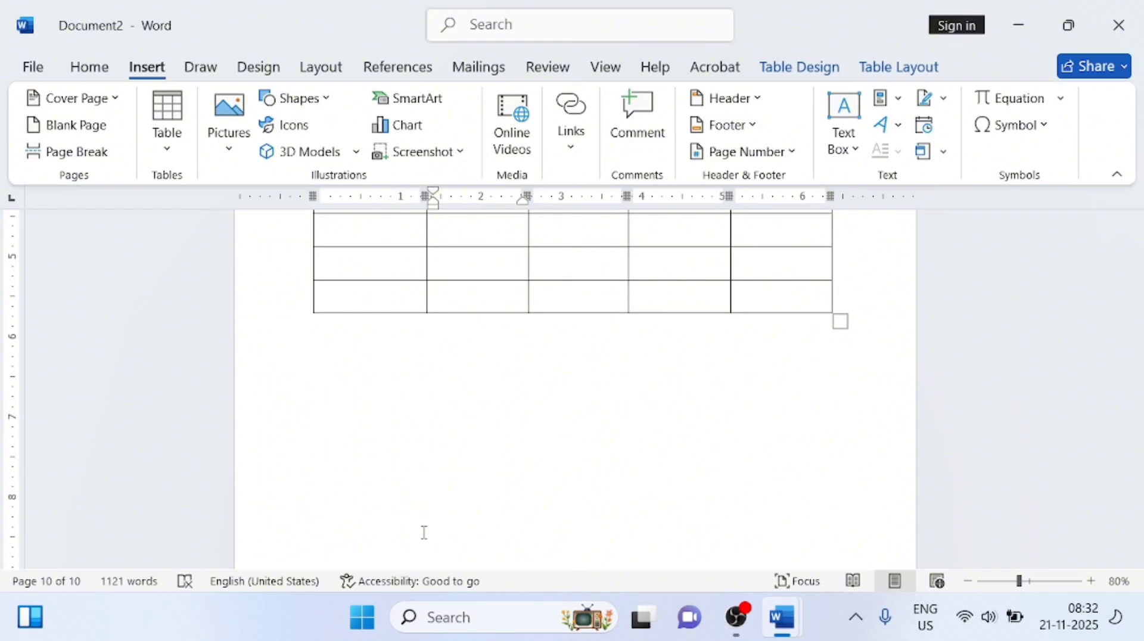
key(Tab)
key(Tab)
key(Tab)
key(Tab)
key(Tab)
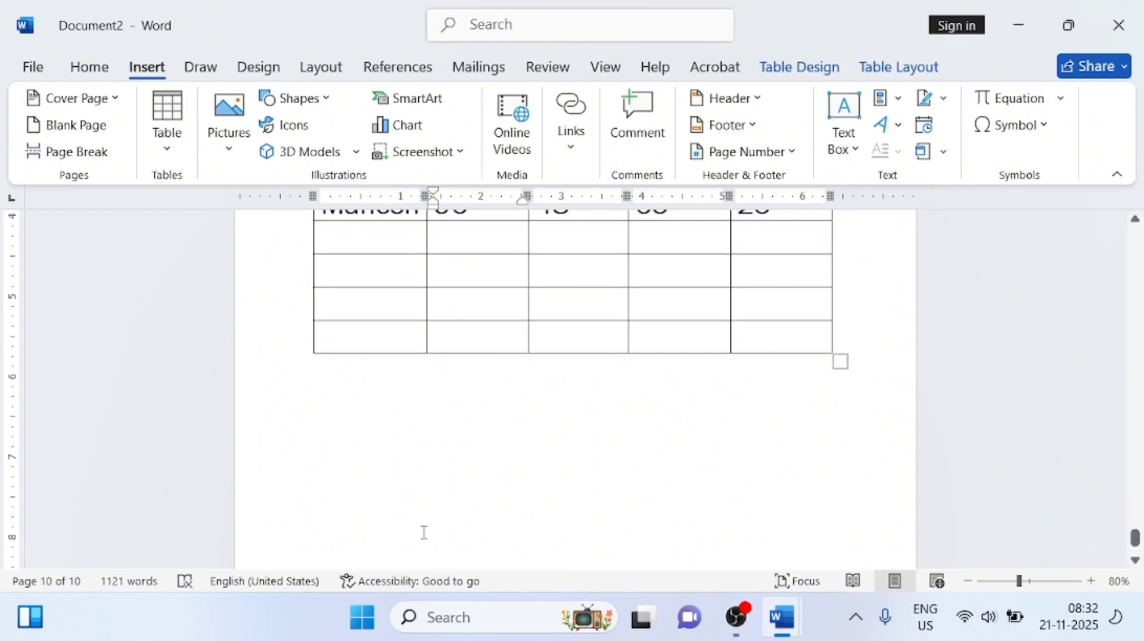
scroll(424, 532, up, 1)
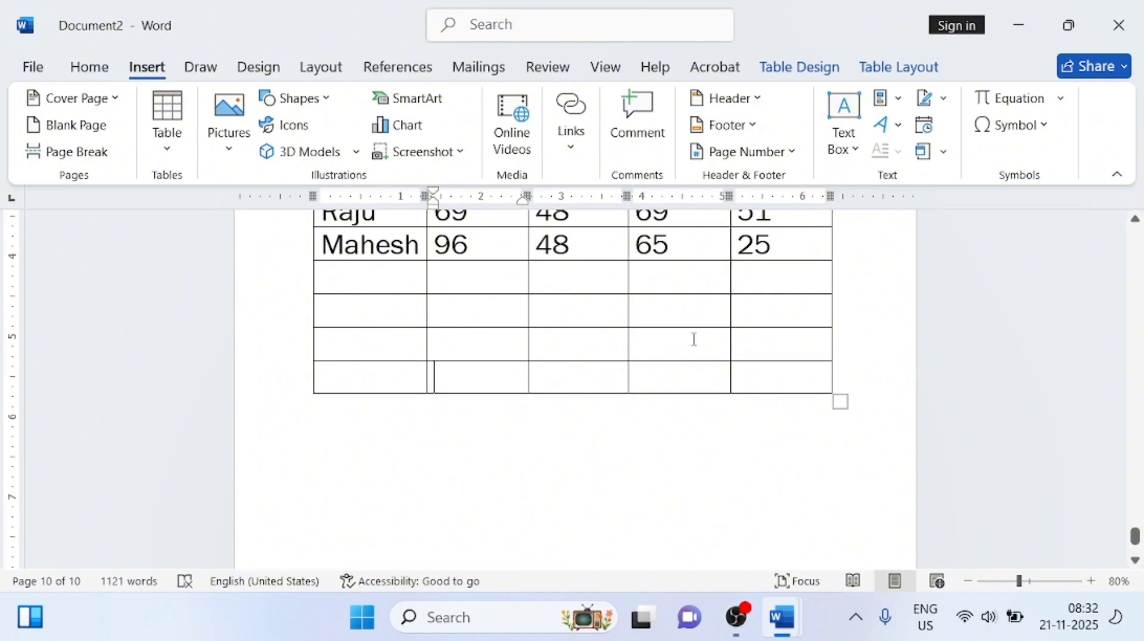
scroll(503, 361, up, 2)
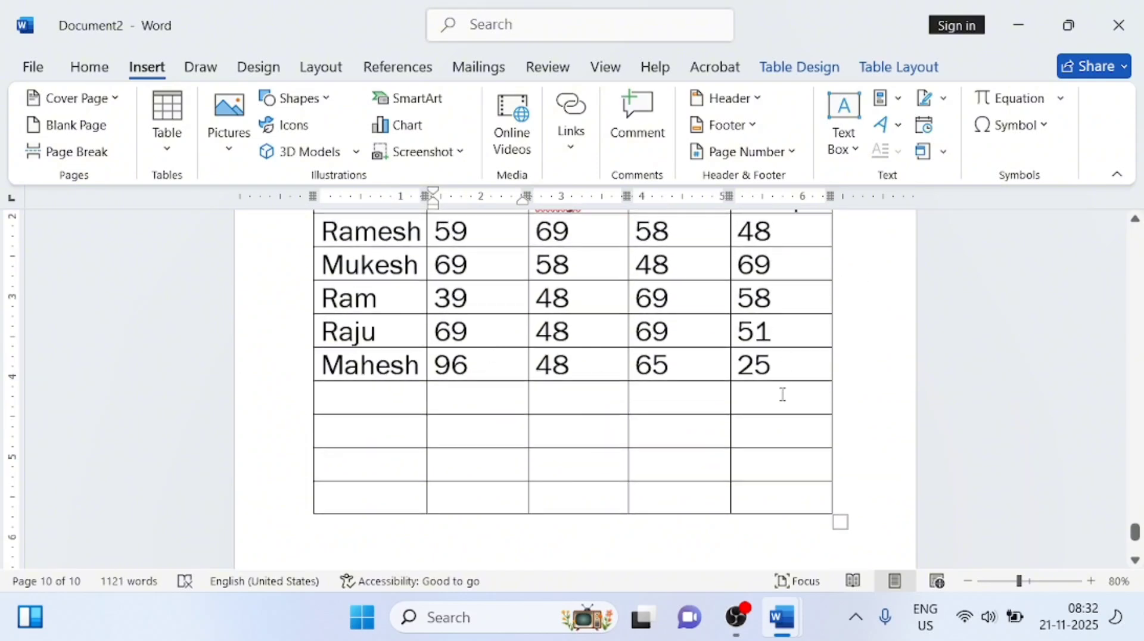
scroll(807, 345, up, 1)
scroll(807, 345, up, 1)
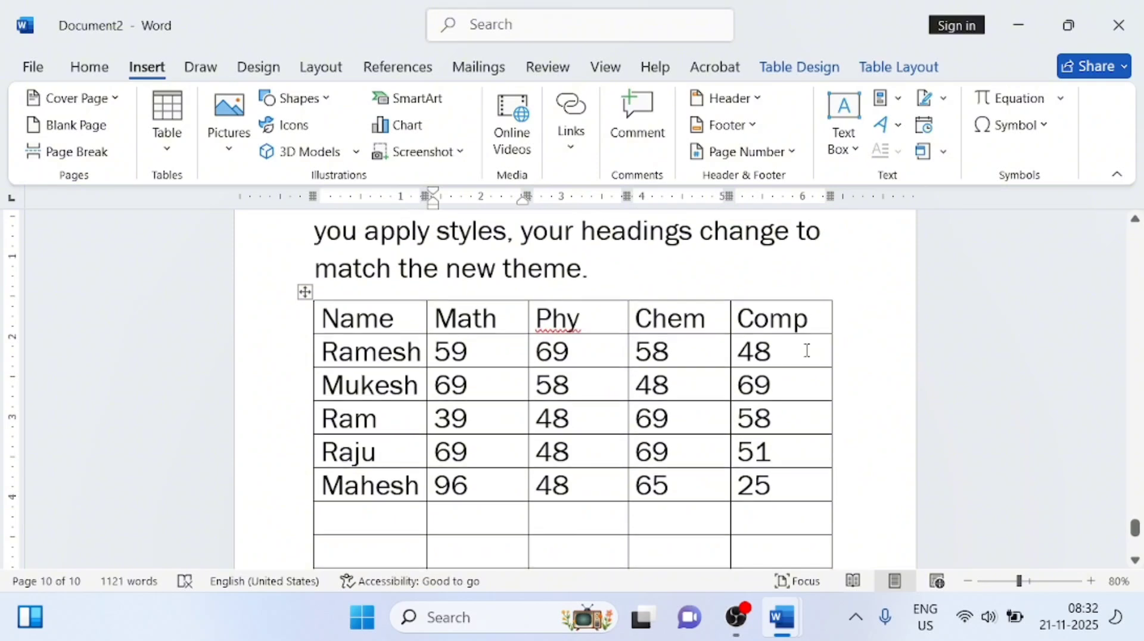
Try inserting an empty column before the Comp column and another after it, undoing each insertion.
click(780, 352)
right_click(775, 358)
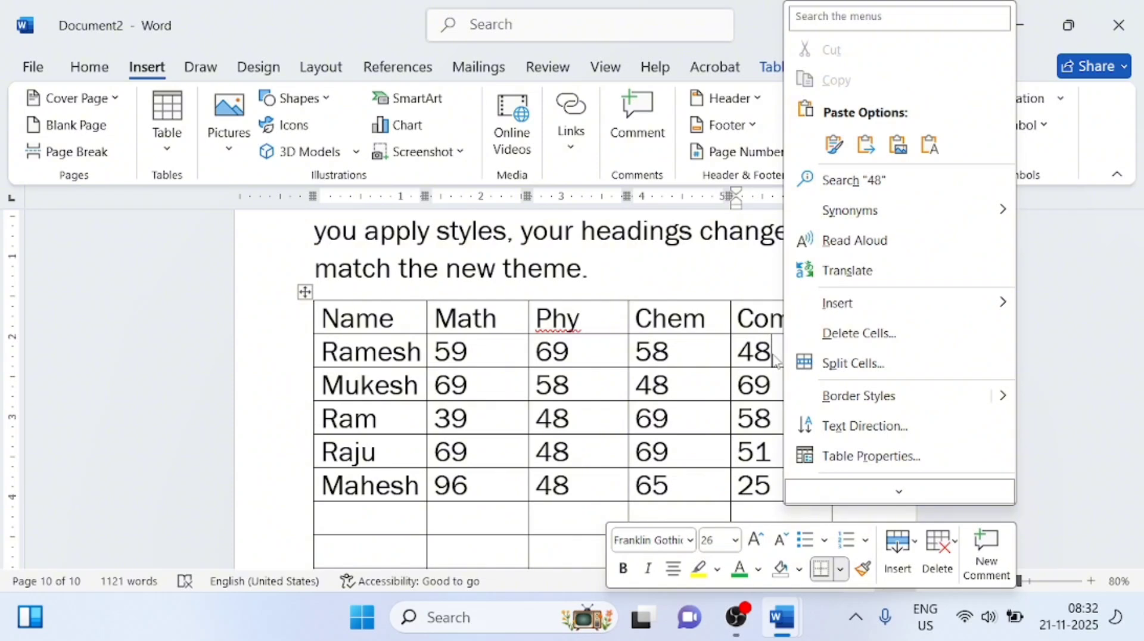
click(774, 355)
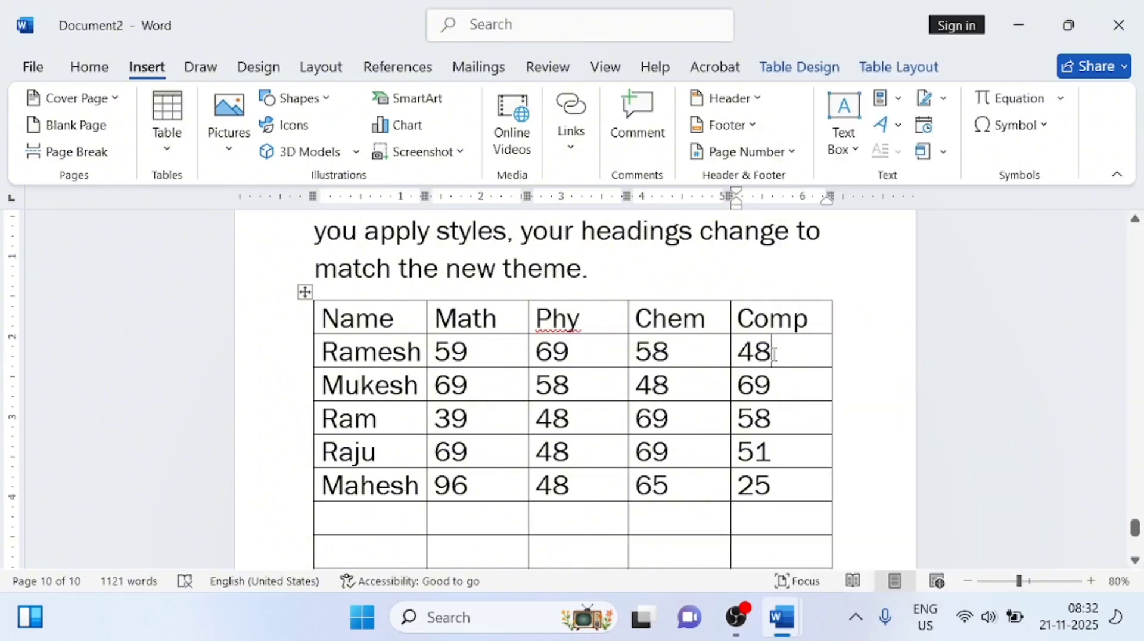
click(802, 72)
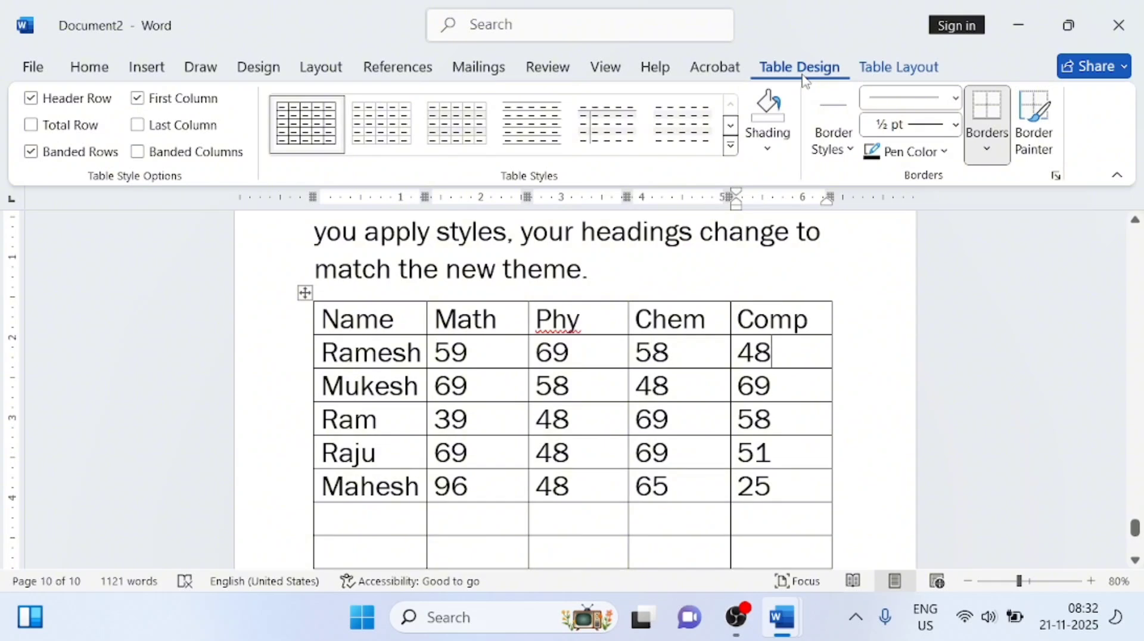
click(899, 67)
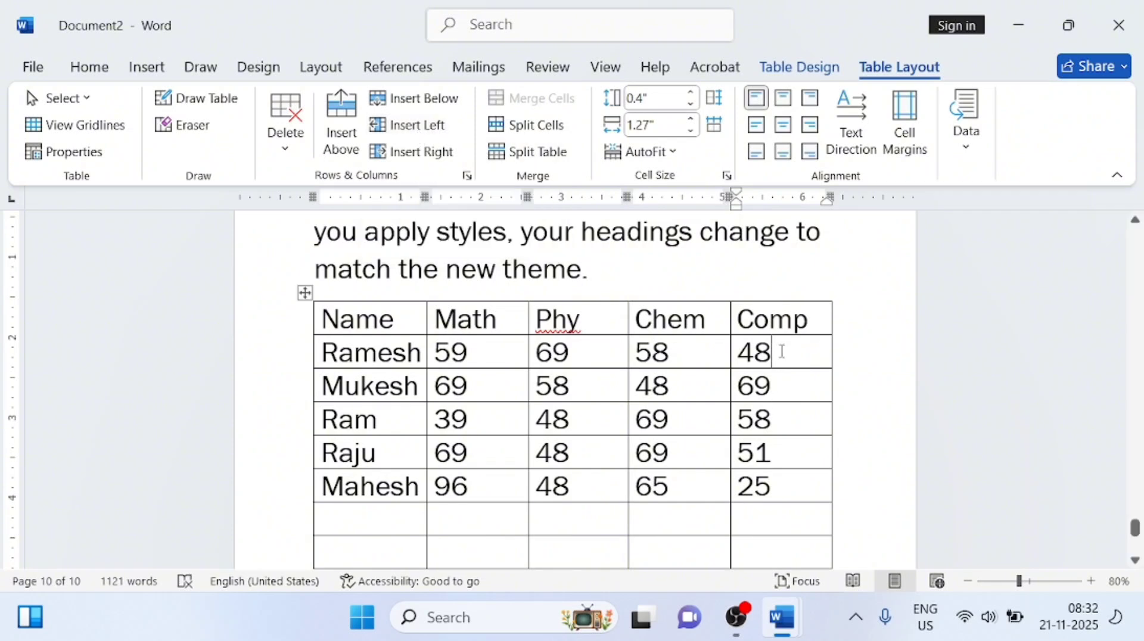
click(408, 126)
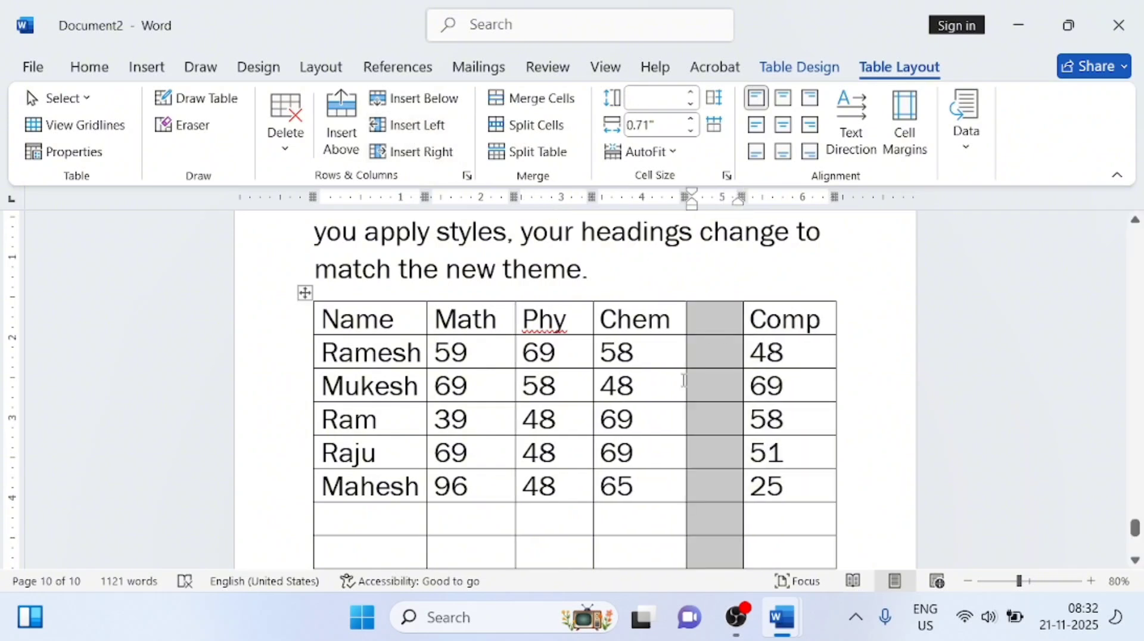
key(ctrl+z)
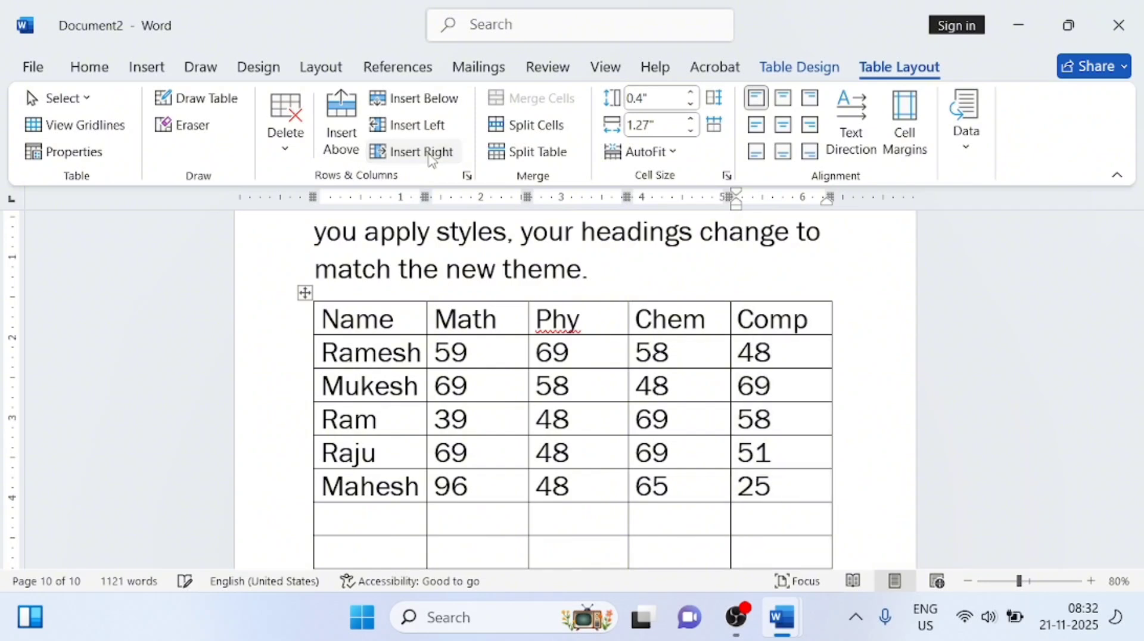
click(422, 152)
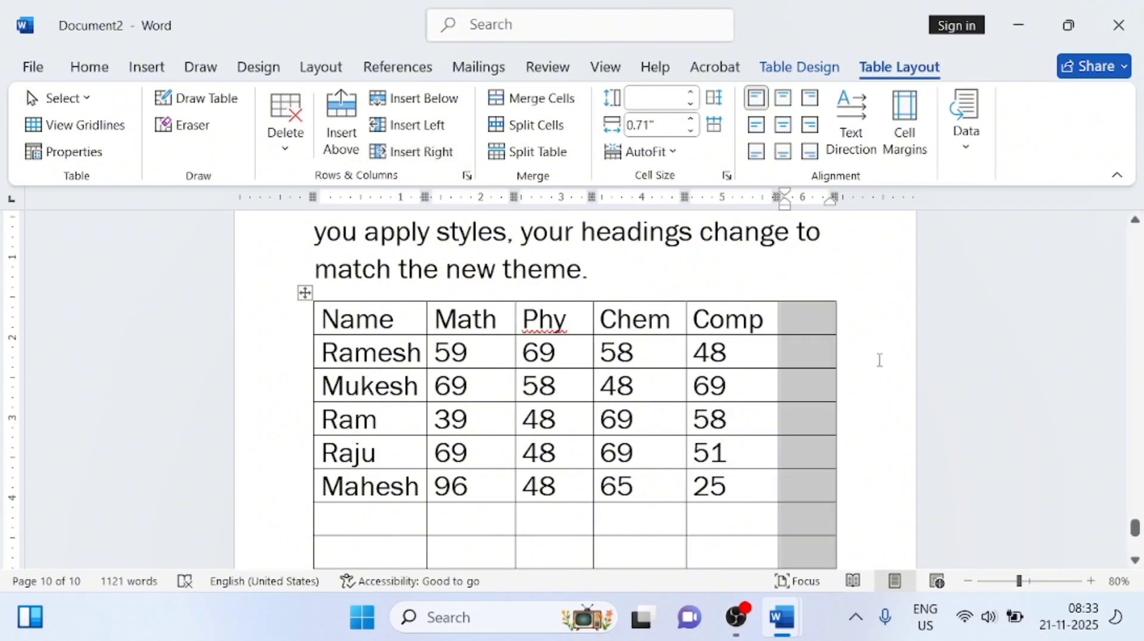
key(ctrl+z)
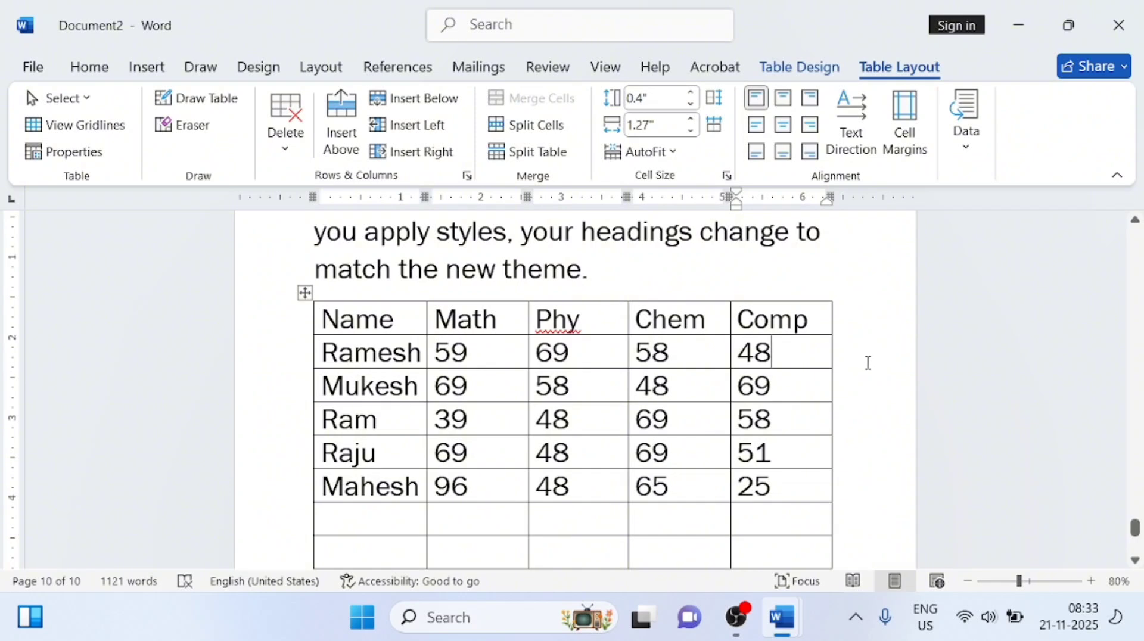
Insert an empty column between the Name and Math columns.
click(438, 351)
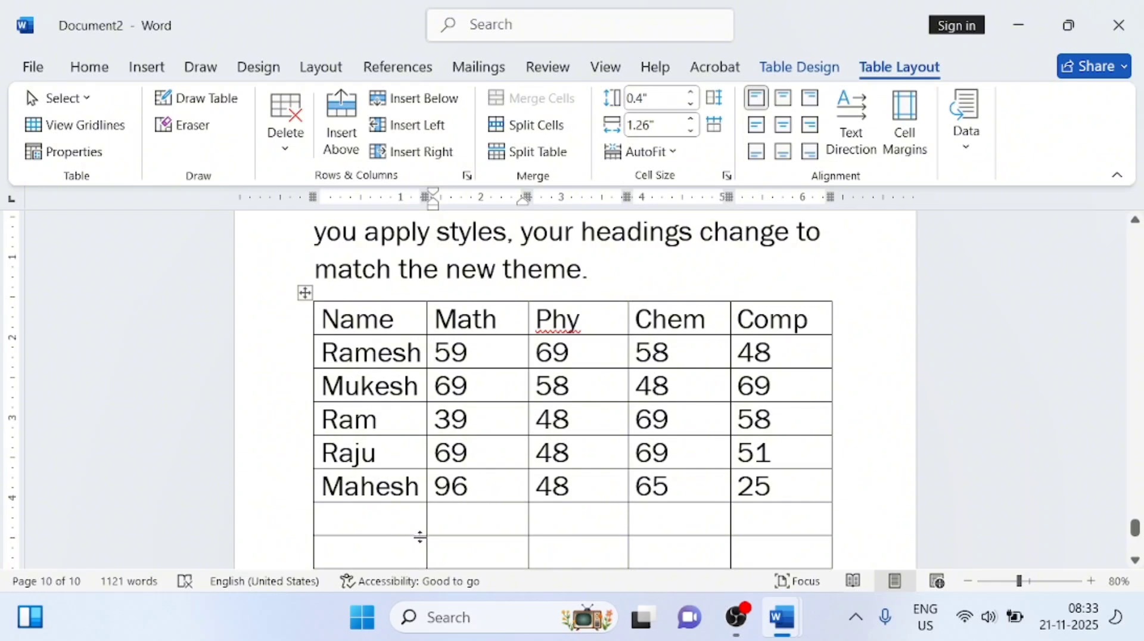
right_click(438, 353)
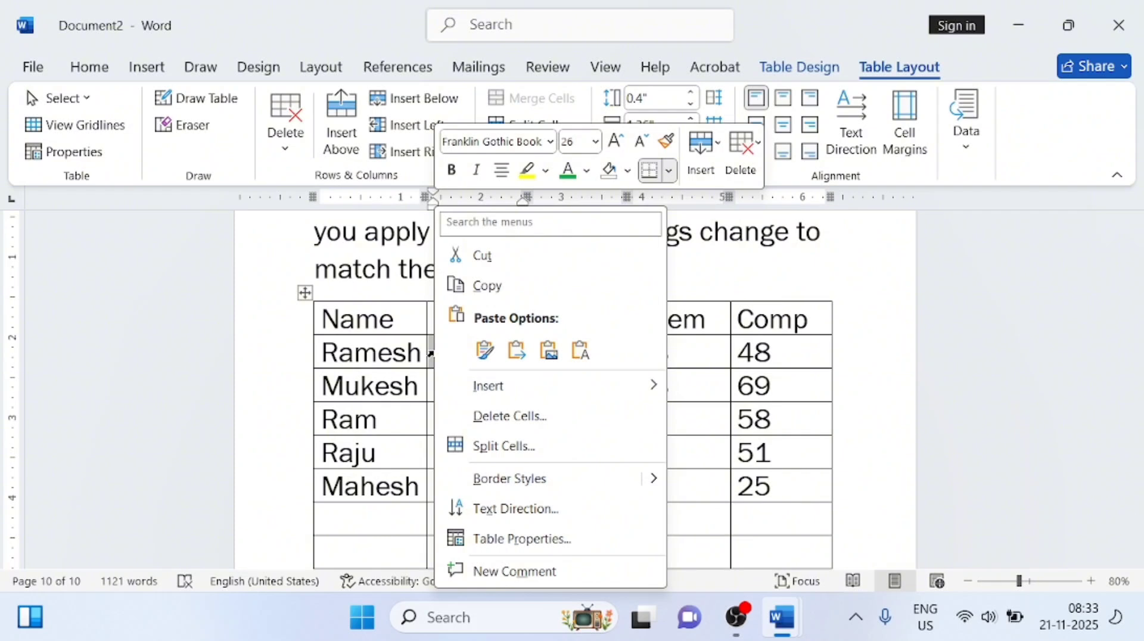
mouse_move(497, 391)
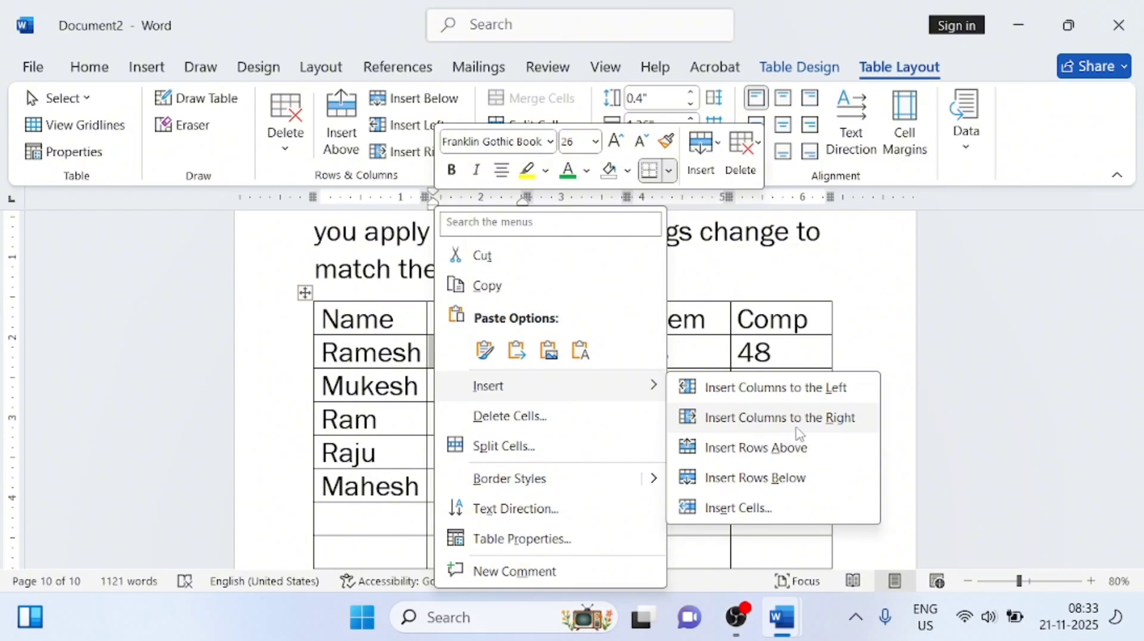
click(811, 396)
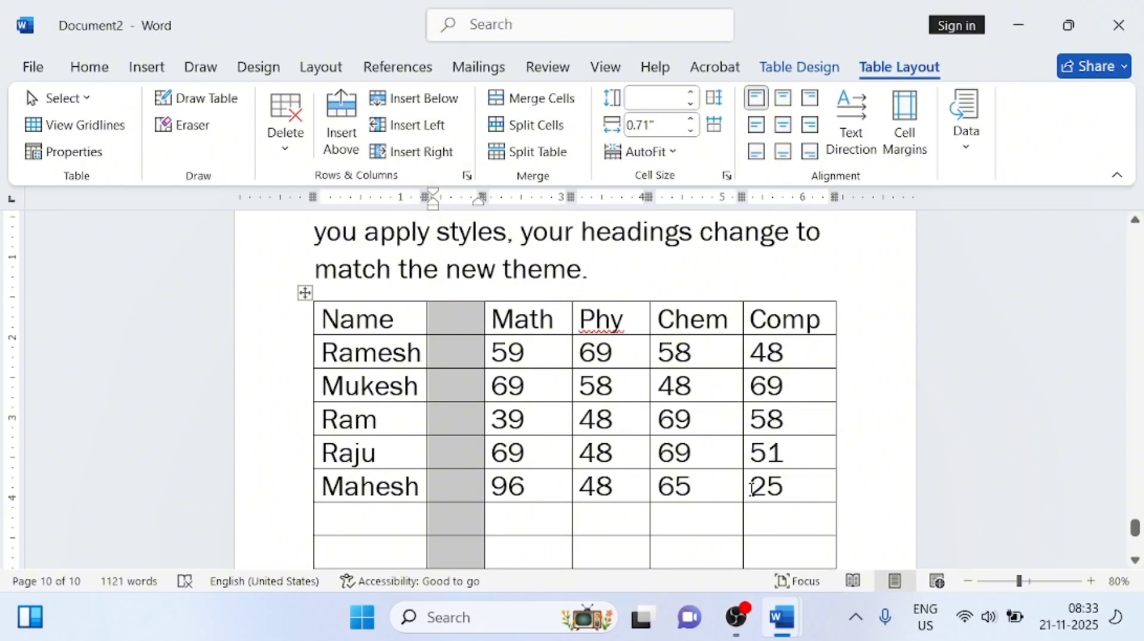
Enlarge the whole table so its right edge extends to about the page's edge.
scroll(807, 494, down, 2)
scroll(822, 524, down, 2)
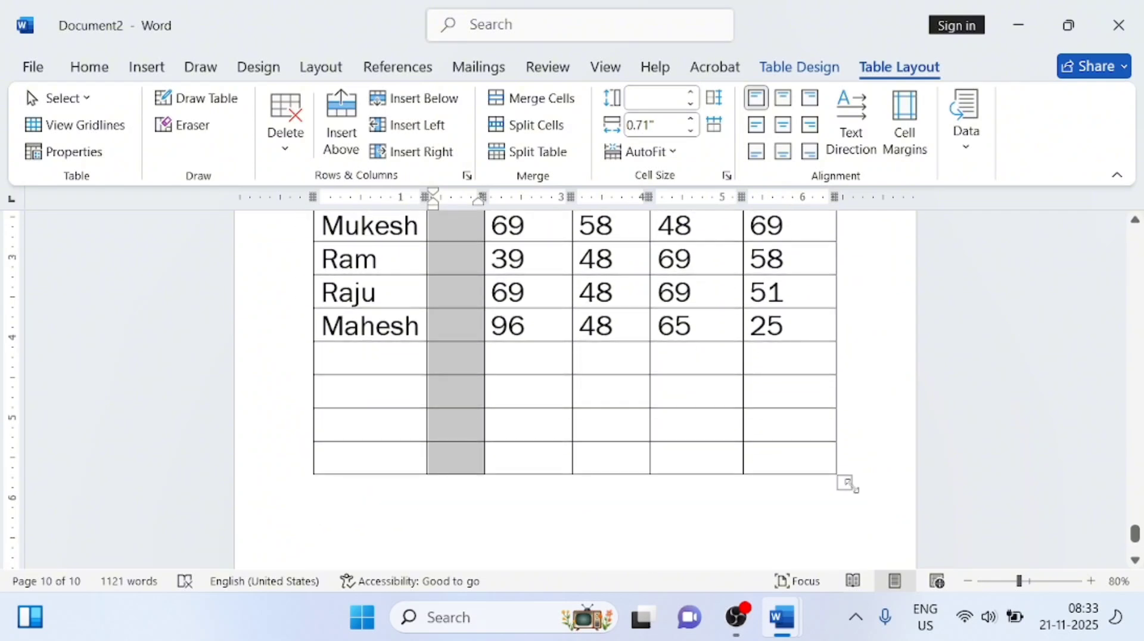
drag(845, 481, 905, 427)
Narrow the Name column to about 1.43 inches and adjust the empty column beside it to about 1.06 inches.
scroll(779, 416, up, 4)
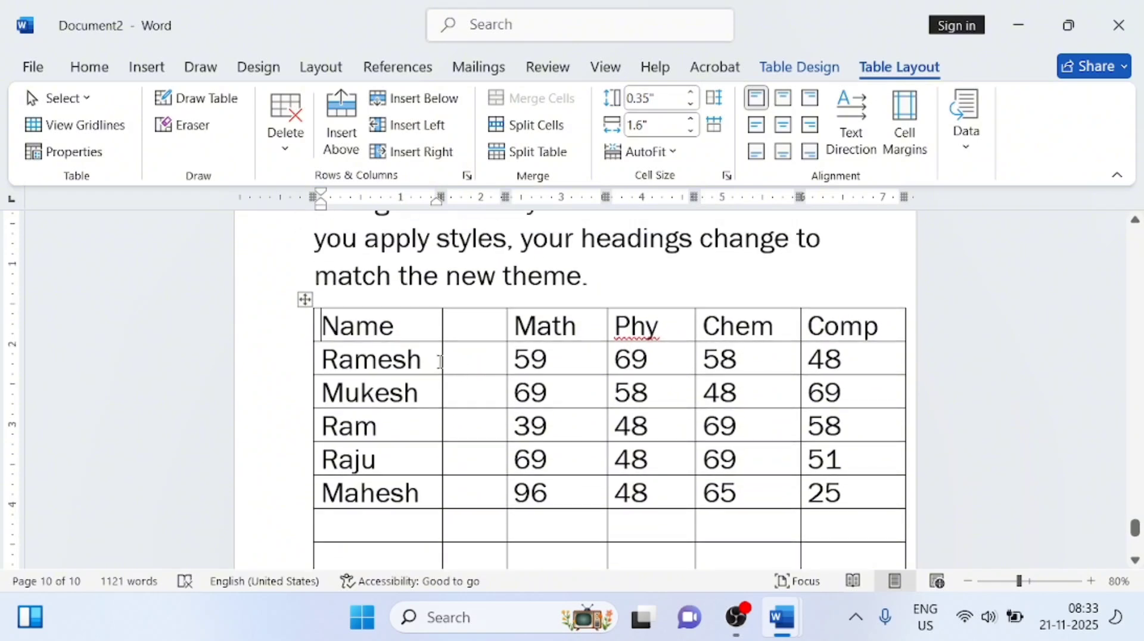
drag(441, 360, 429, 360)
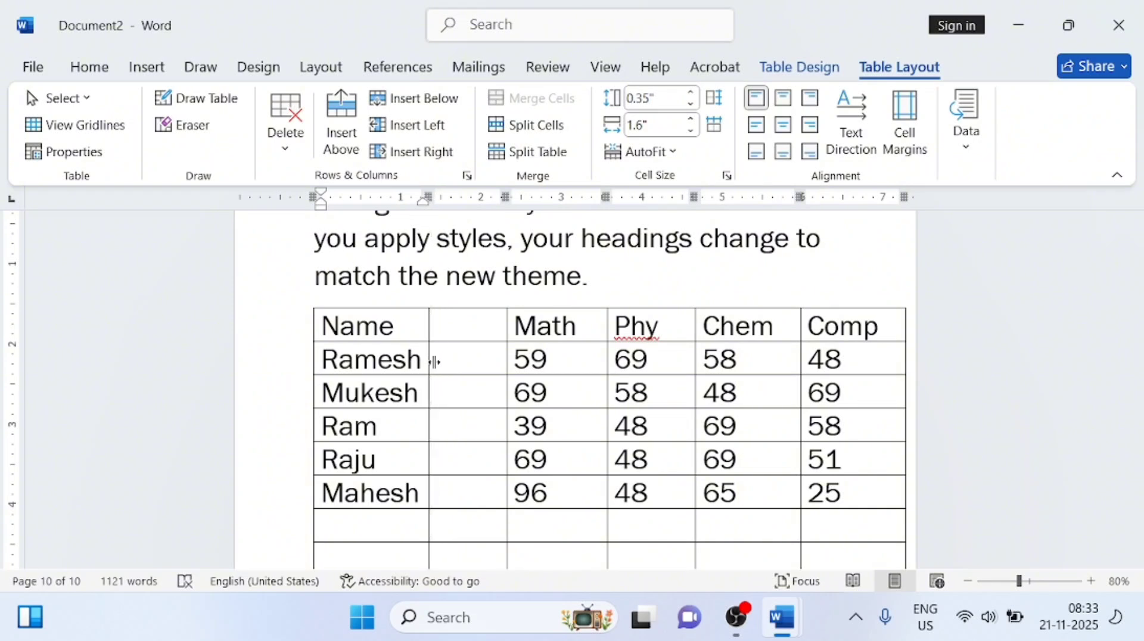
drag(508, 365, 513, 369)
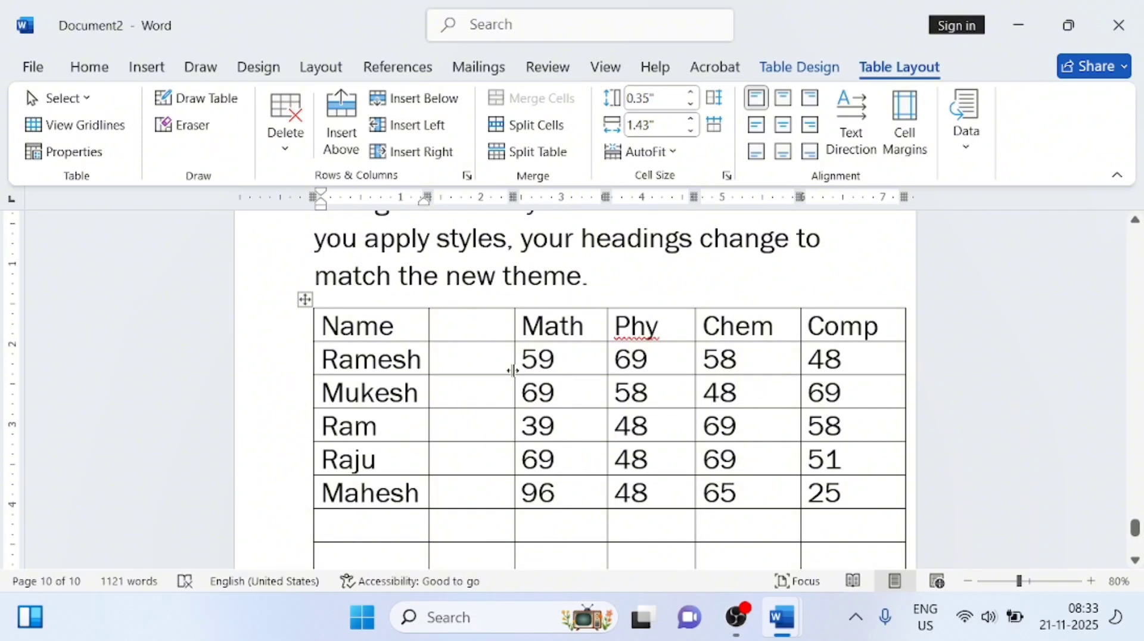
Insert an empty row above the second student's row in the marks table.
scroll(432, 477, down, 1)
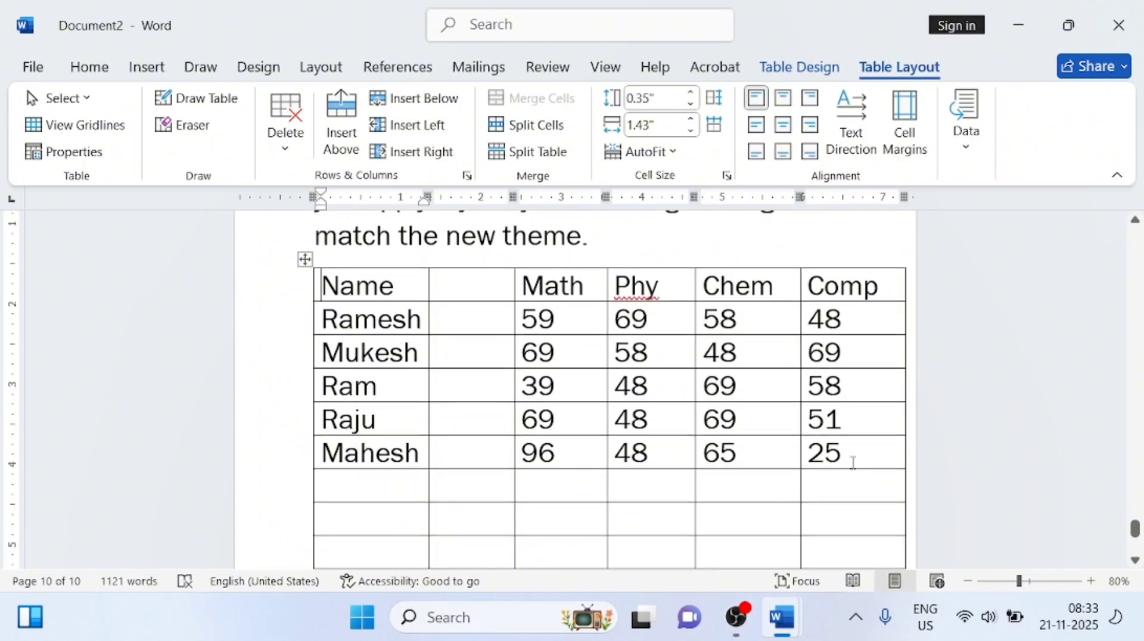
click(853, 458)
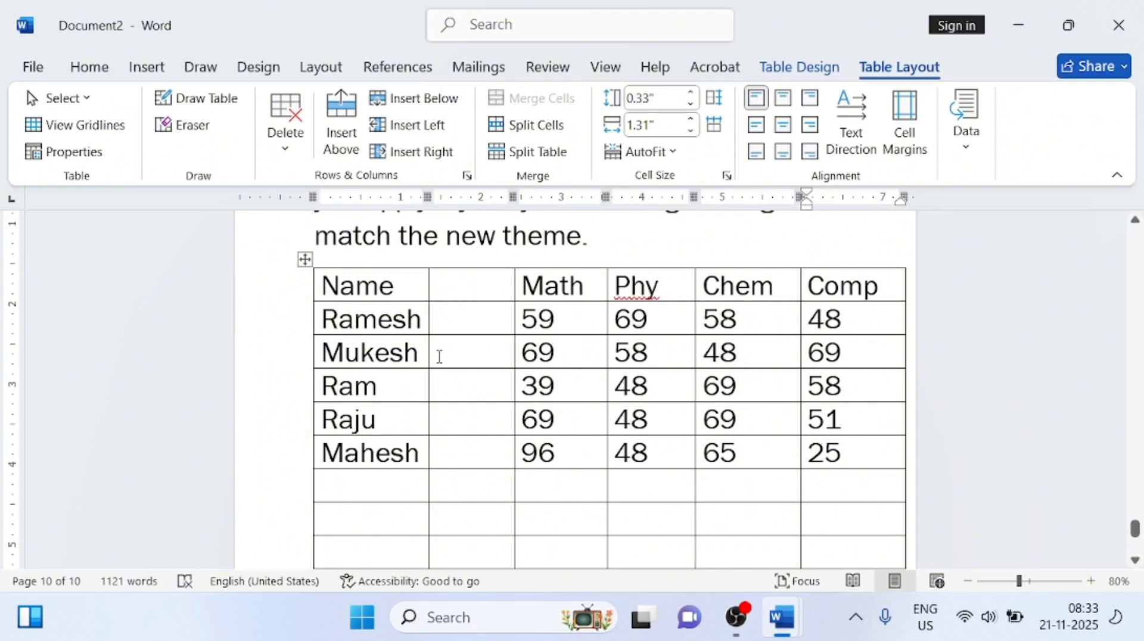
click(440, 355)
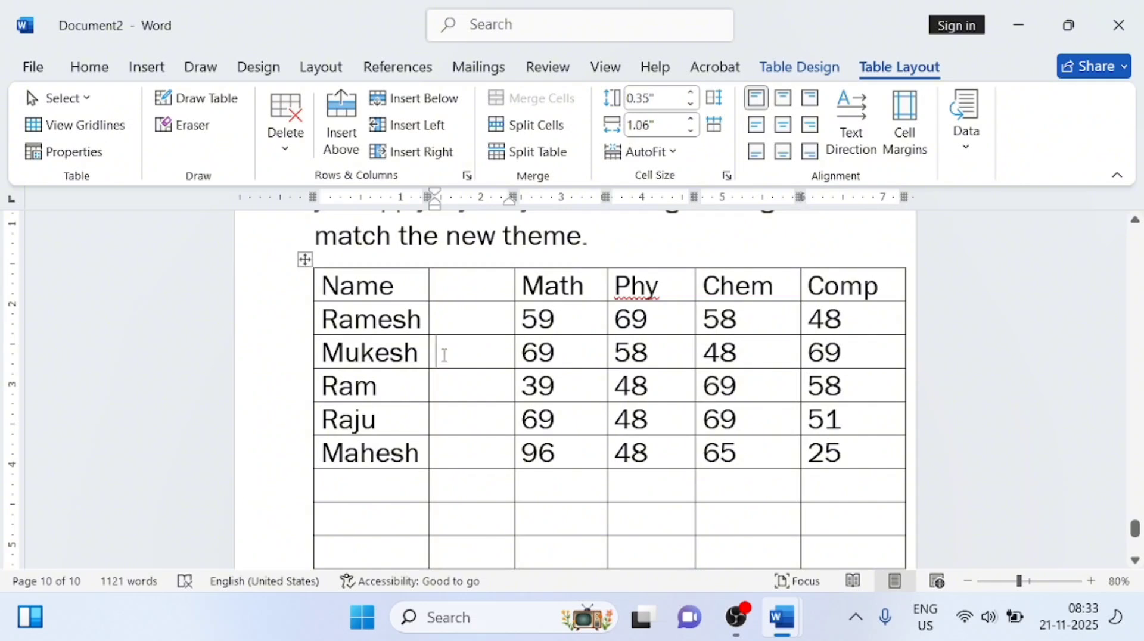
right_click(444, 356)
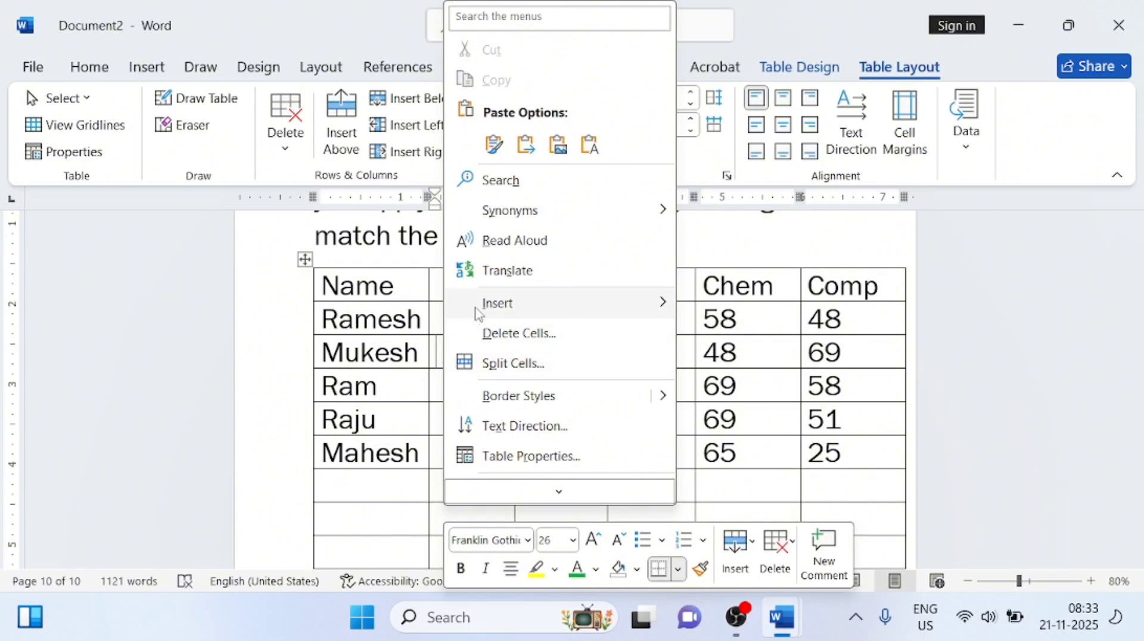
mouse_move(480, 306)
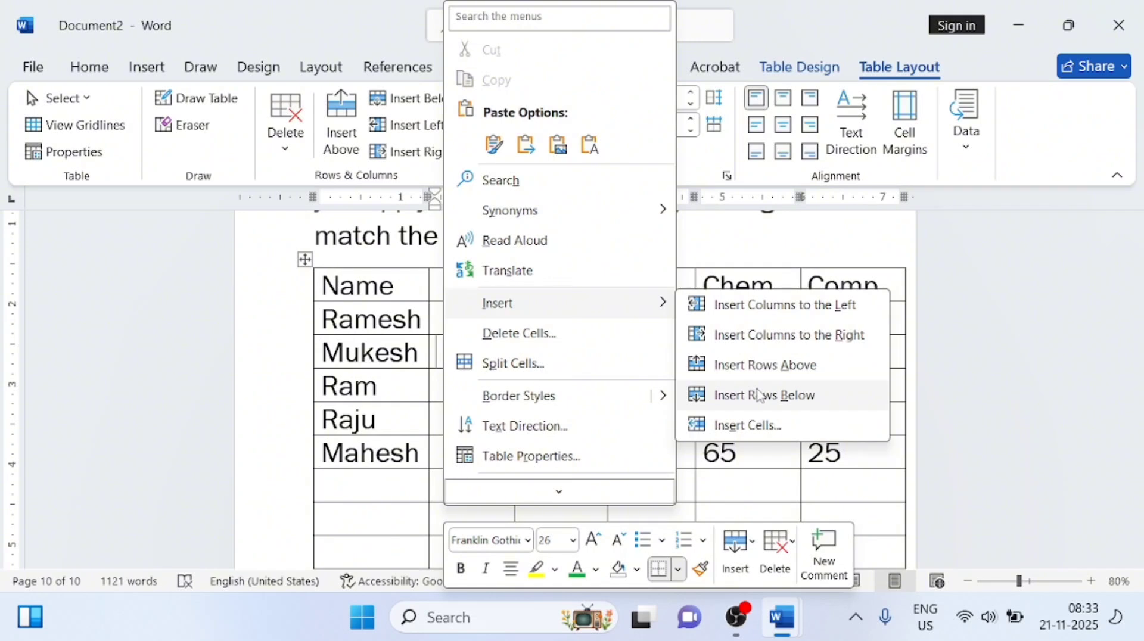
click(760, 370)
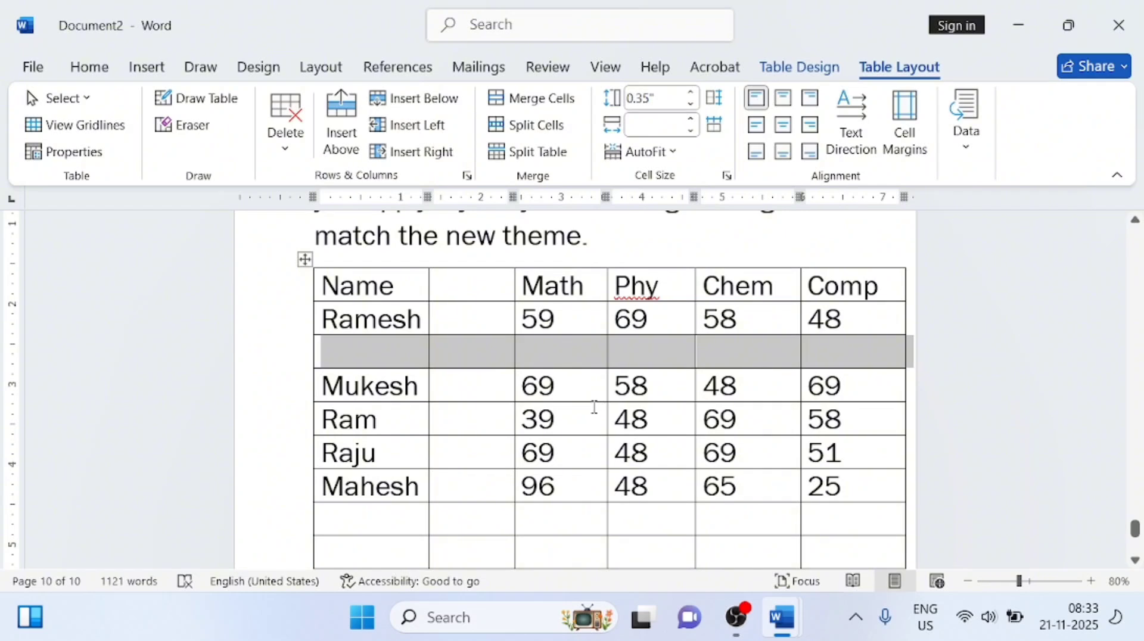
Select every row of the marks table and clear all its contents, keeping the empty grid.
scroll(594, 407, down, 1)
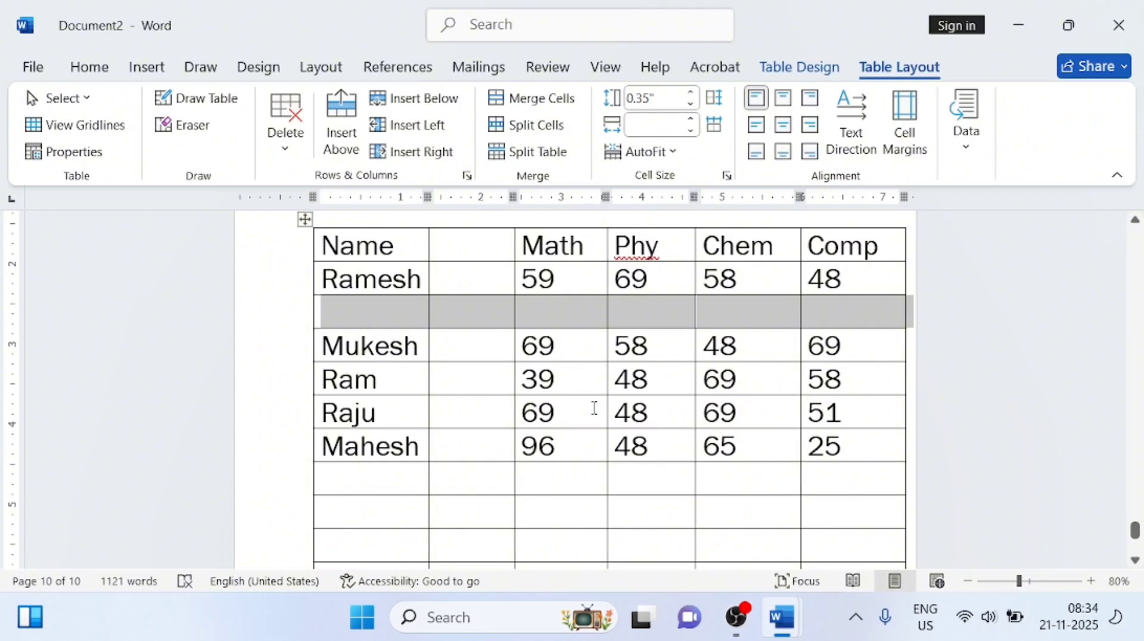
scroll(594, 408, up, 1)
drag(406, 287, 843, 246)
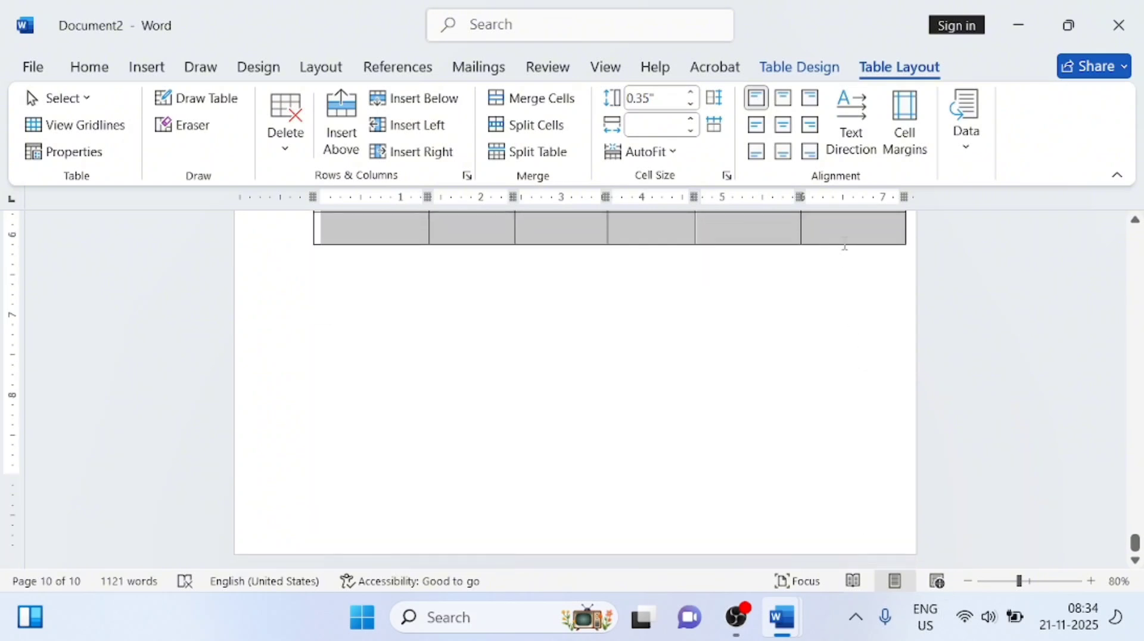
click(821, 263)
scroll(711, 355, up, 10)
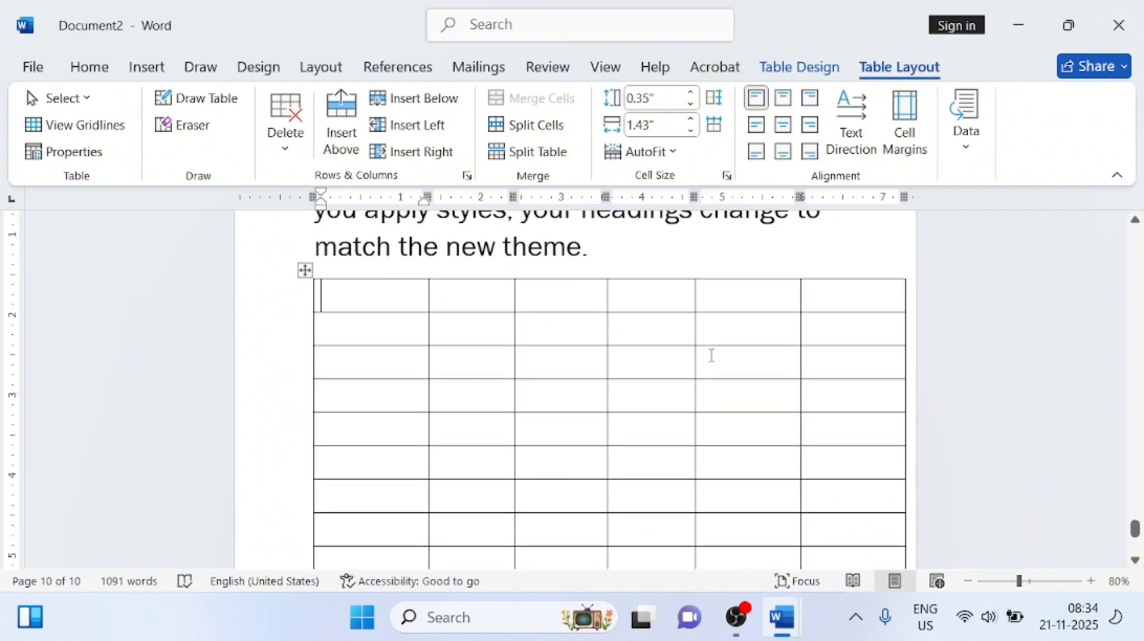
Delete the entire empty table below the document's last paragraph.
click(304, 270)
click(344, 301)
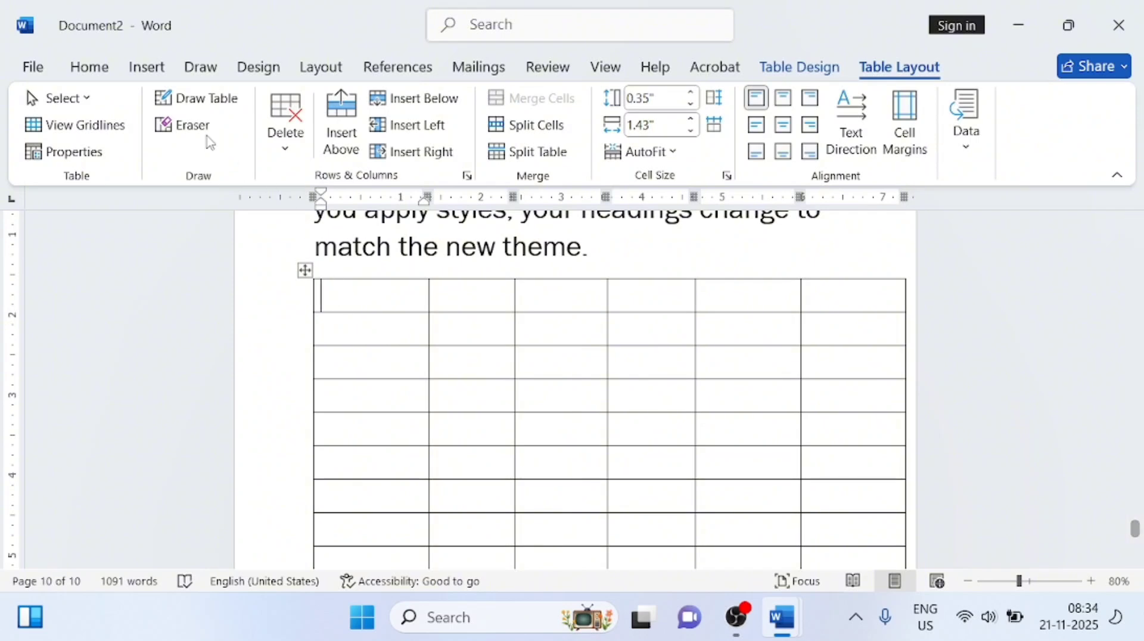
click(365, 239)
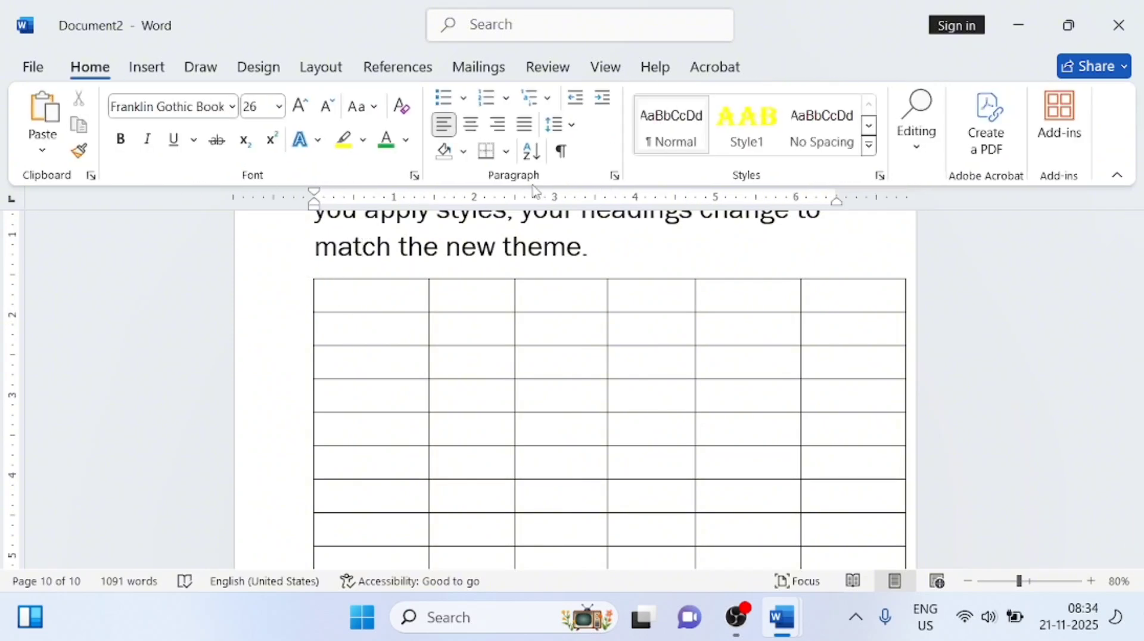
click(374, 332)
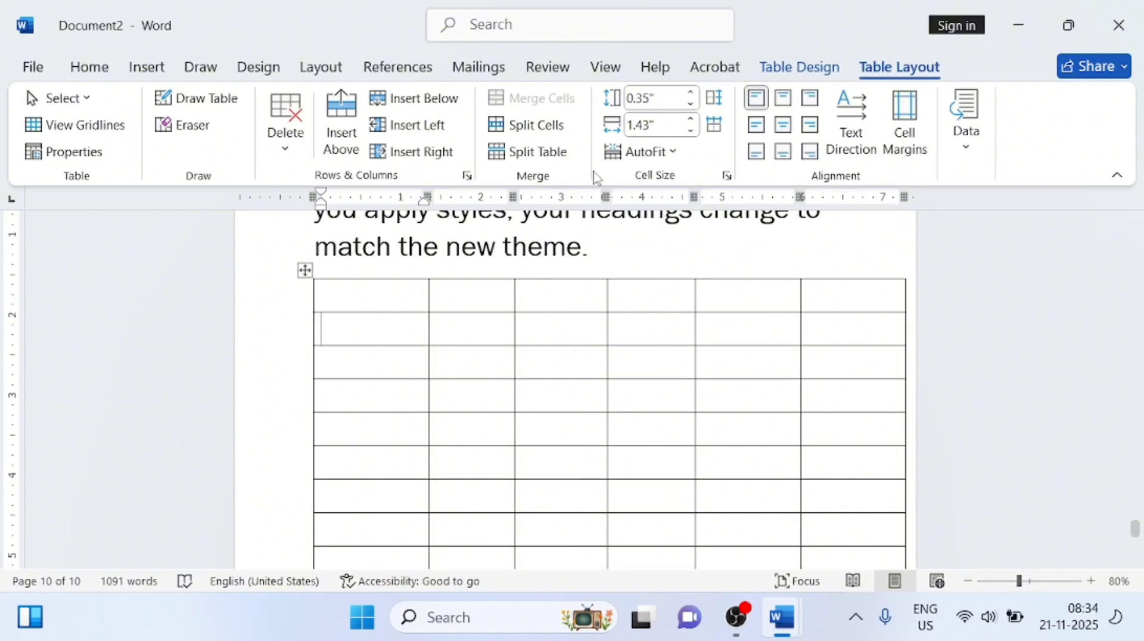
click(778, 70)
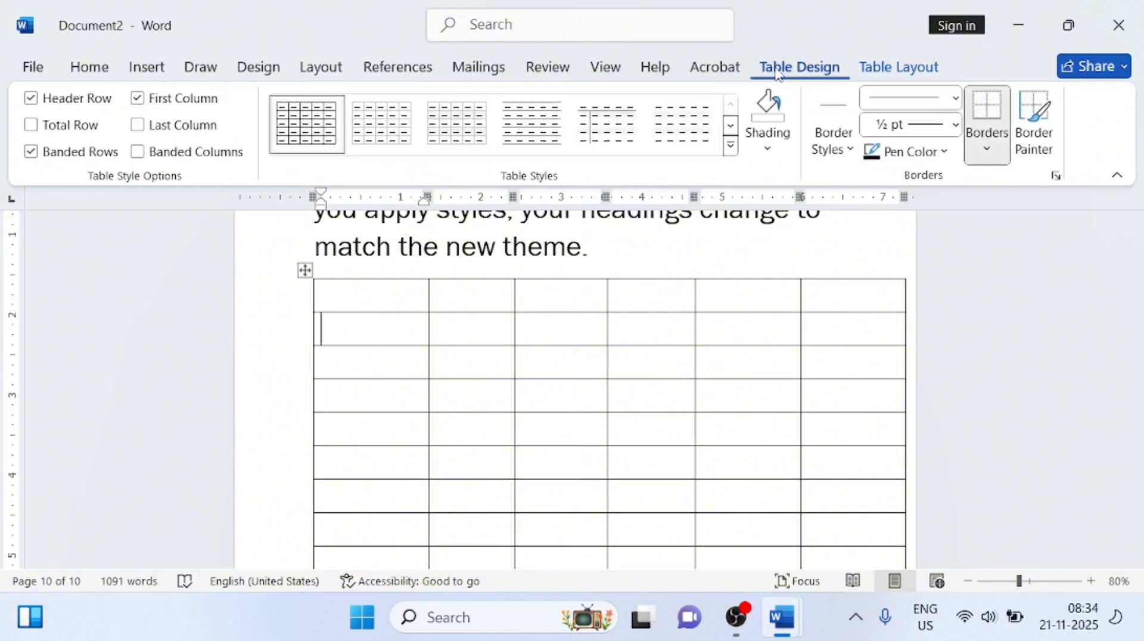
click(870, 68)
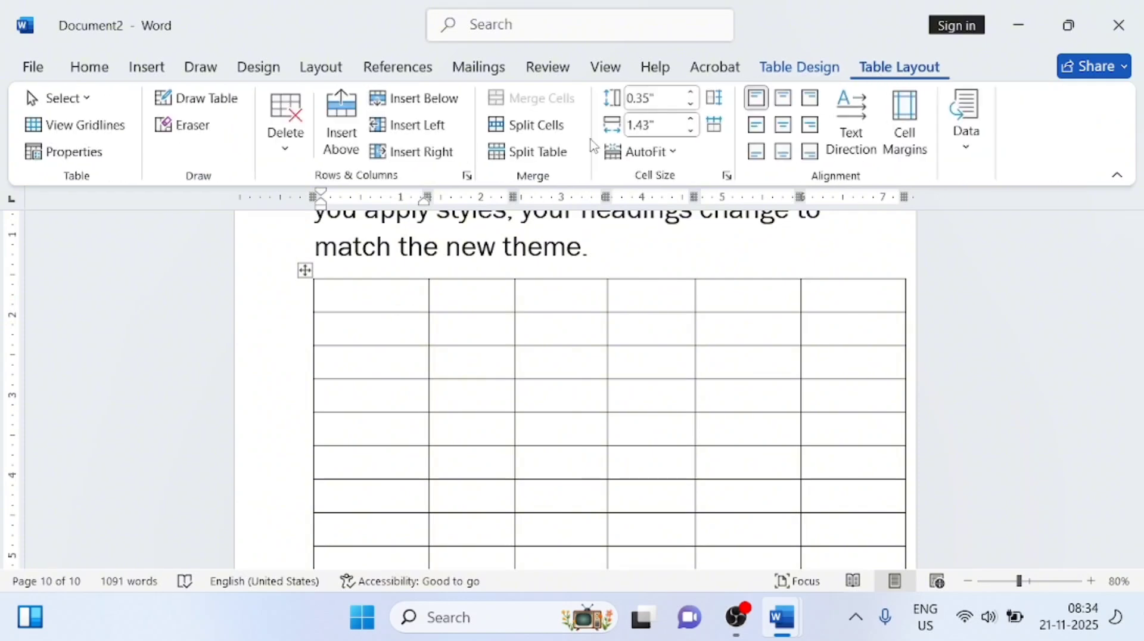
click(285, 140)
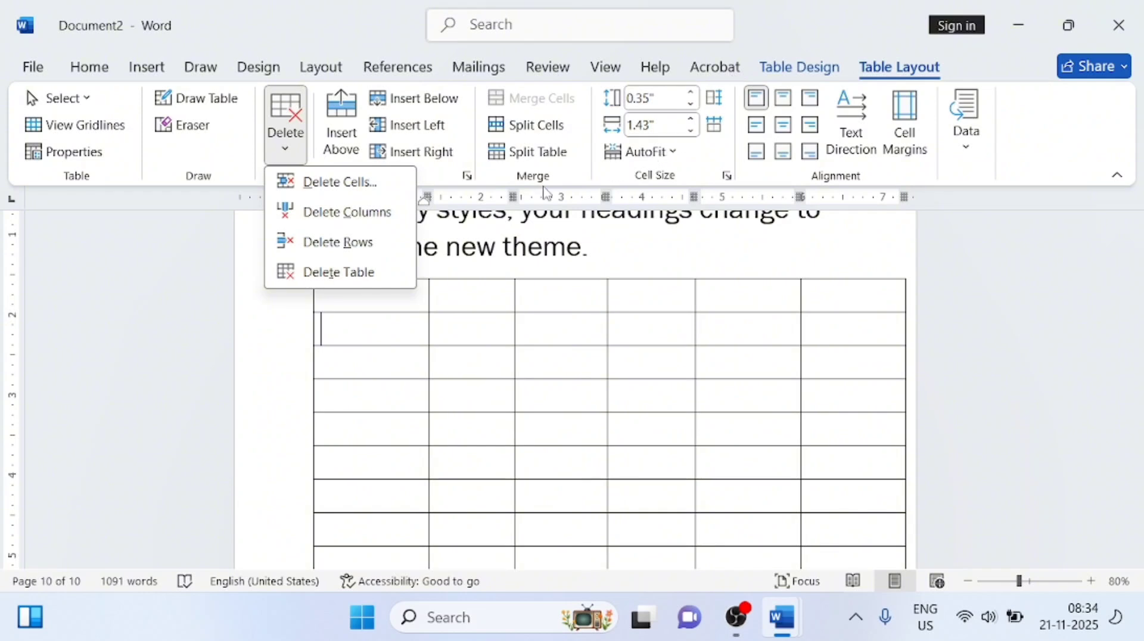
click(364, 272)
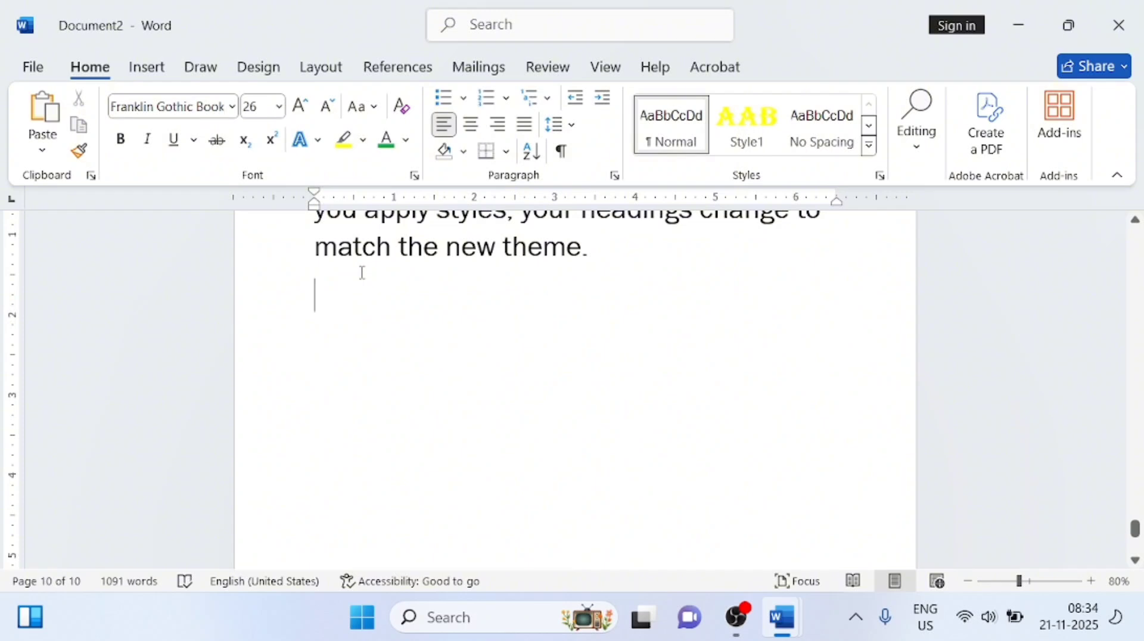
Draw a table outline by hand about 6.84 inches wide and 2.78 inches high below the last paragraph.
click(156, 73)
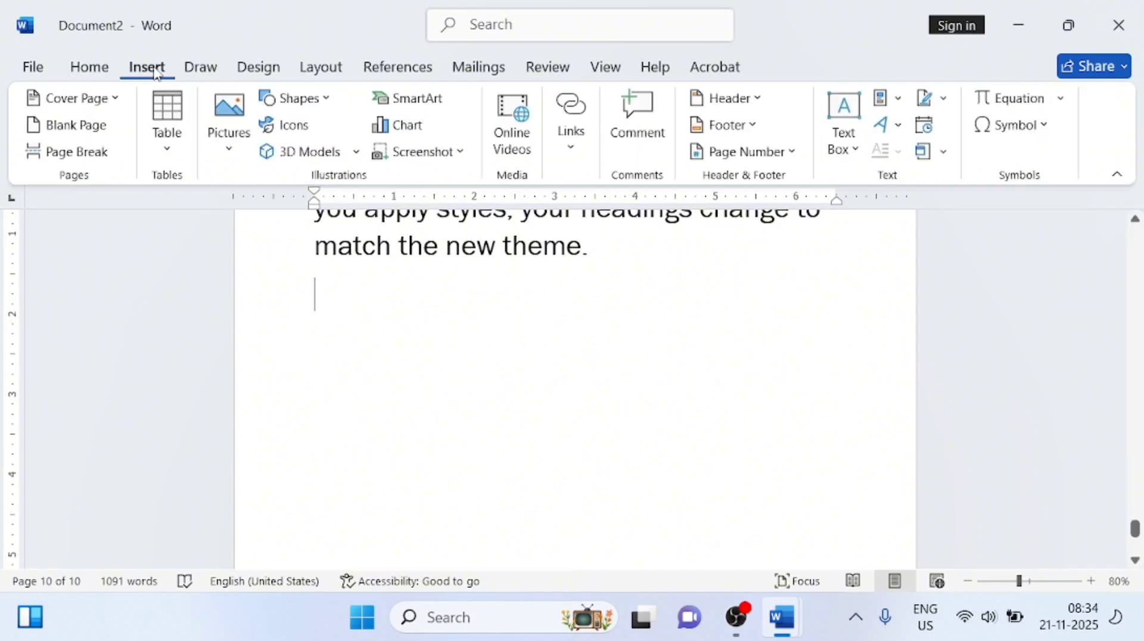
click(164, 162)
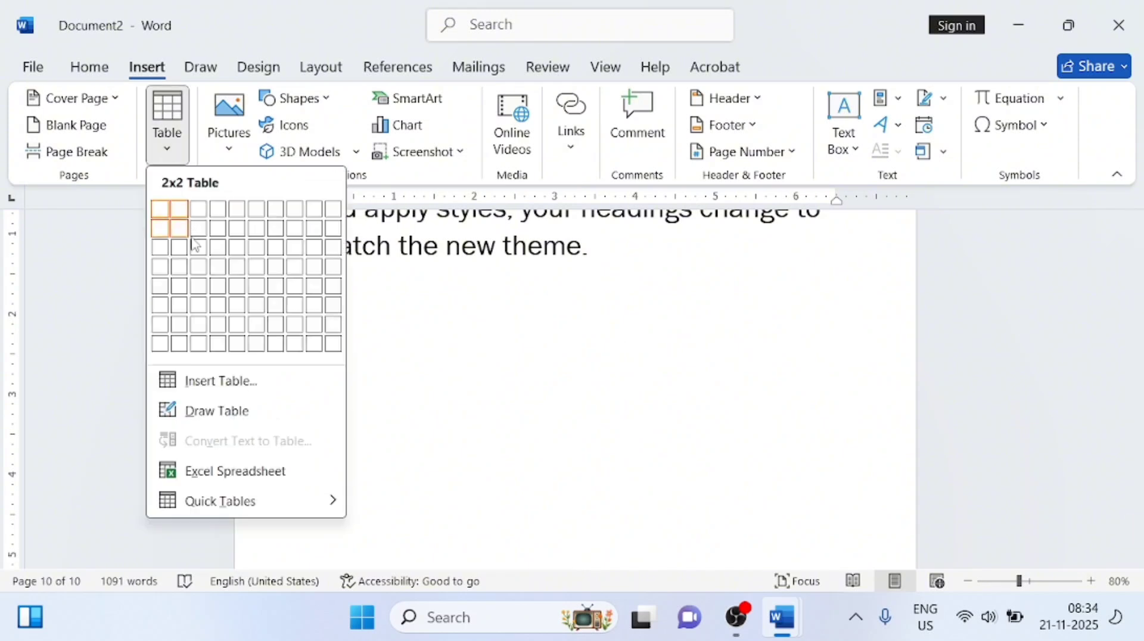
click(227, 420)
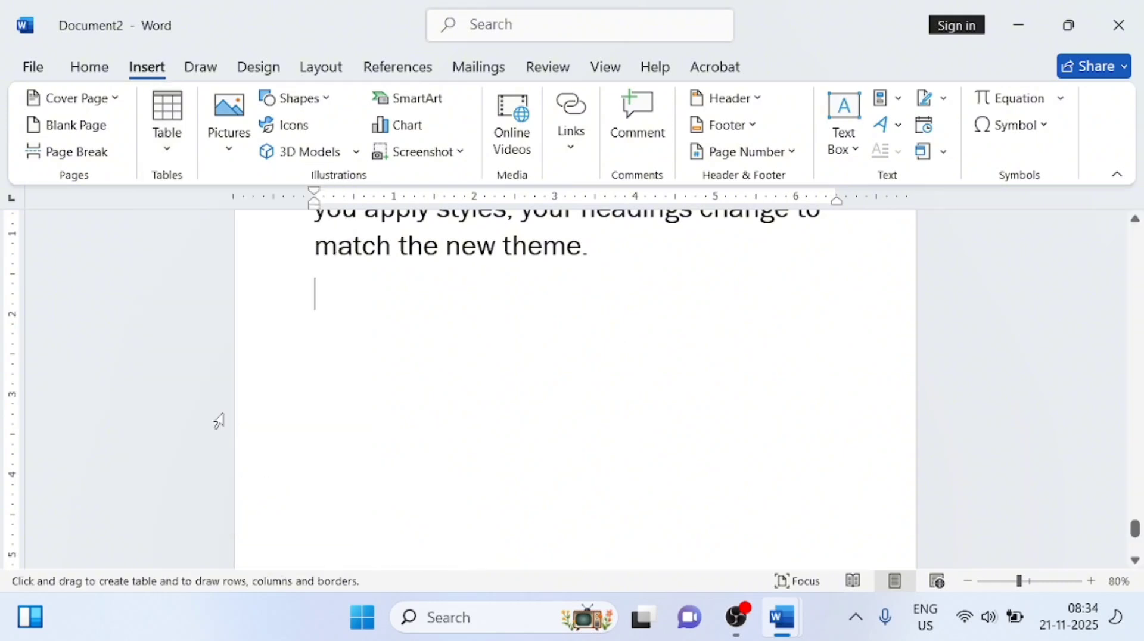
mouse_move(303, 292)
mouse_down()
mouse_move(679, 514)
mouse_move(855, 504)
mouse_up()
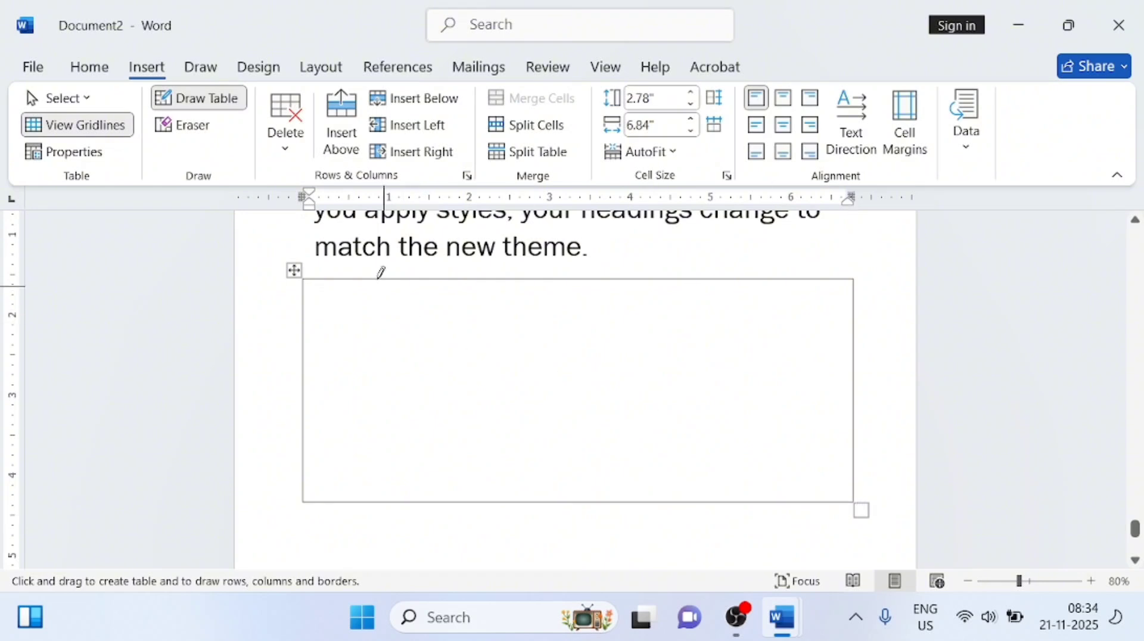
Draw six vertical lines inside the table outline to divide it into seven columns.
mouse_move(378, 276)
mouse_down()
mouse_move(366, 442)
mouse_move(375, 499)
mouse_up()
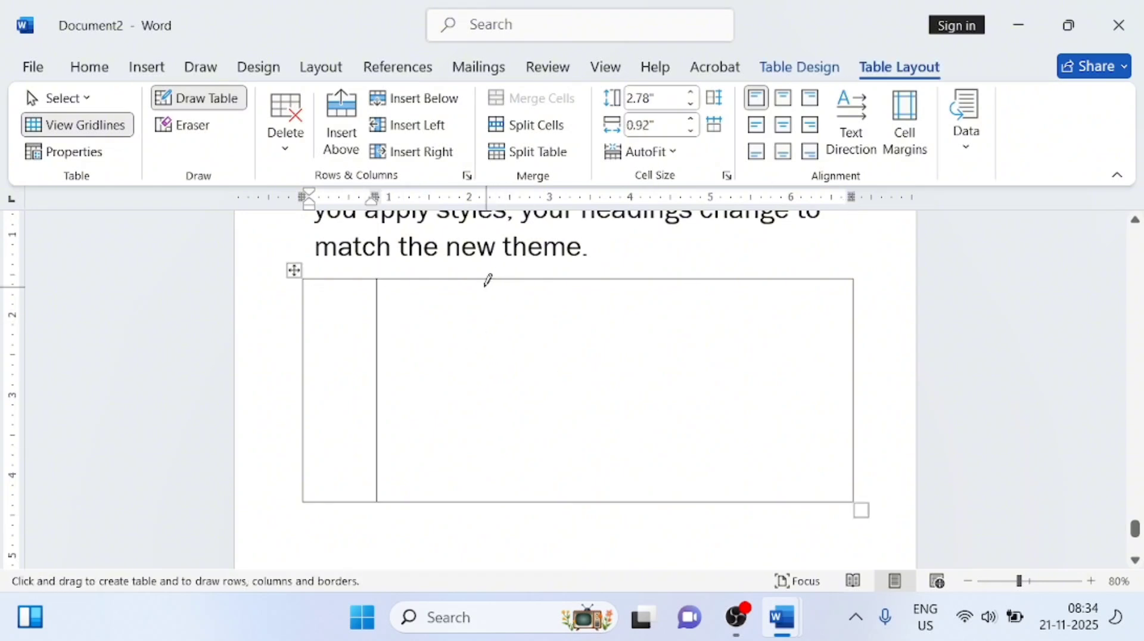
mouse_move(484, 287)
mouse_down()
mouse_move(503, 460)
mouse_move(494, 464)
mouse_up()
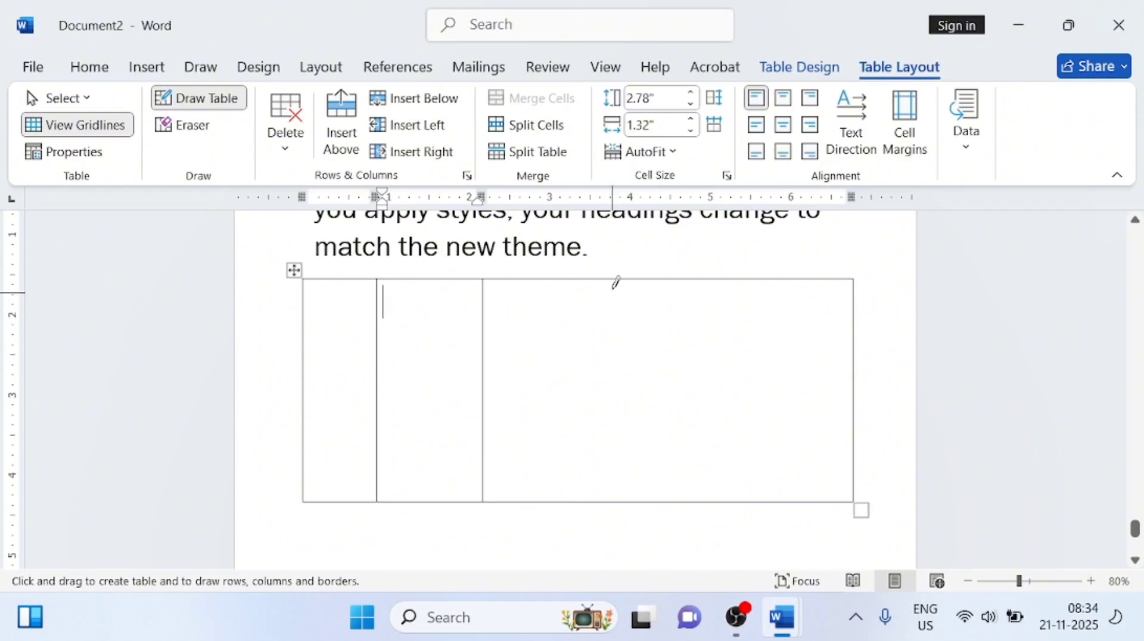
mouse_move(614, 283)
mouse_down()
mouse_move(603, 358)
mouse_move(617, 496)
mouse_up()
drag(744, 281, 752, 485)
drag(806, 276, 813, 503)
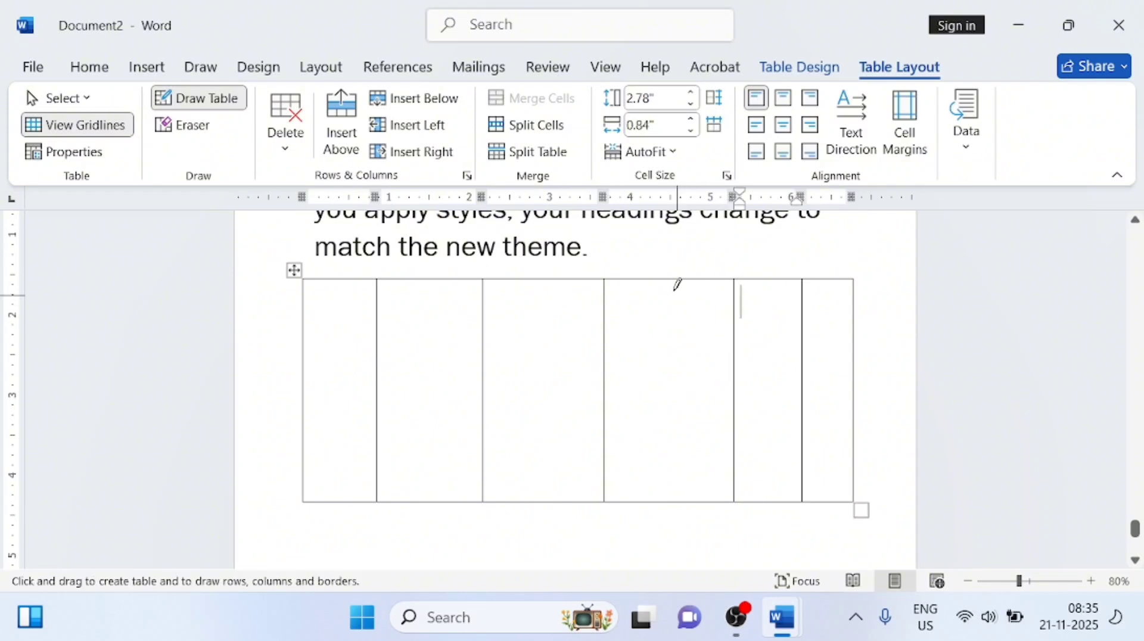
drag(670, 276, 667, 486)
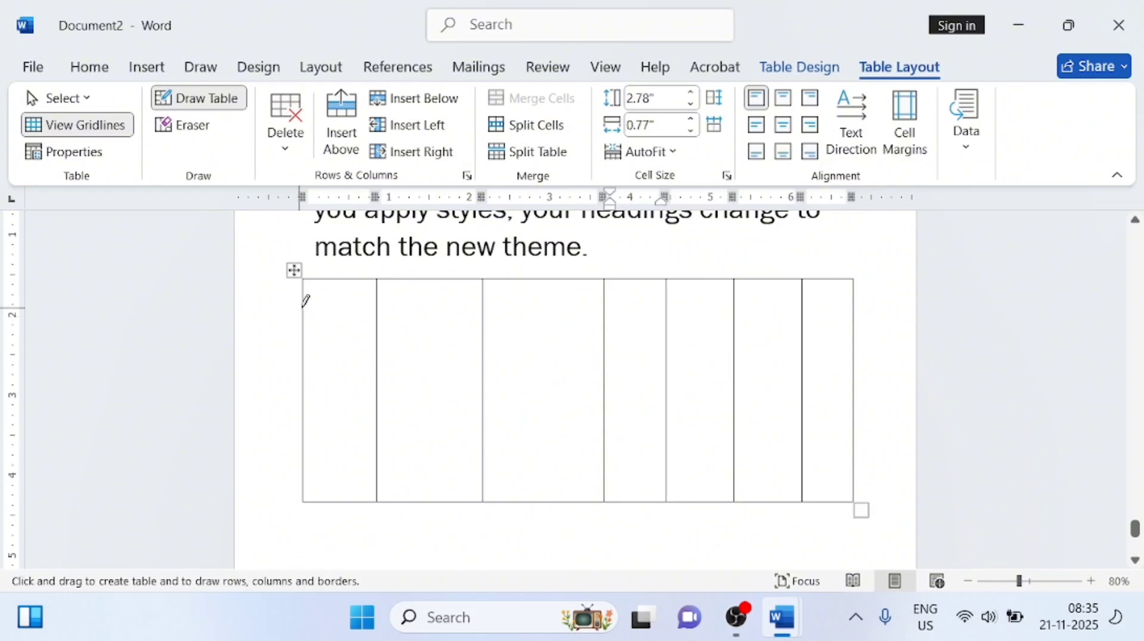
Draw four horizontal lines across the hand-drawn table to divide it into five rows.
drag(303, 298, 849, 295)
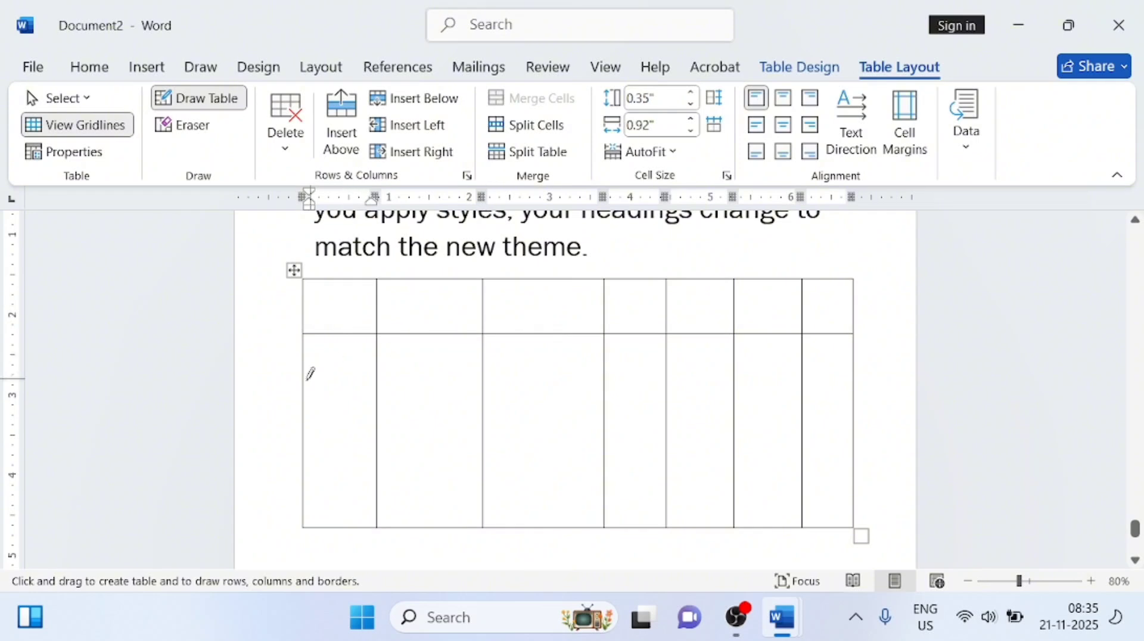
mouse_move(305, 381)
mouse_down()
mouse_move(807, 368)
mouse_move(737, 392)
mouse_up()
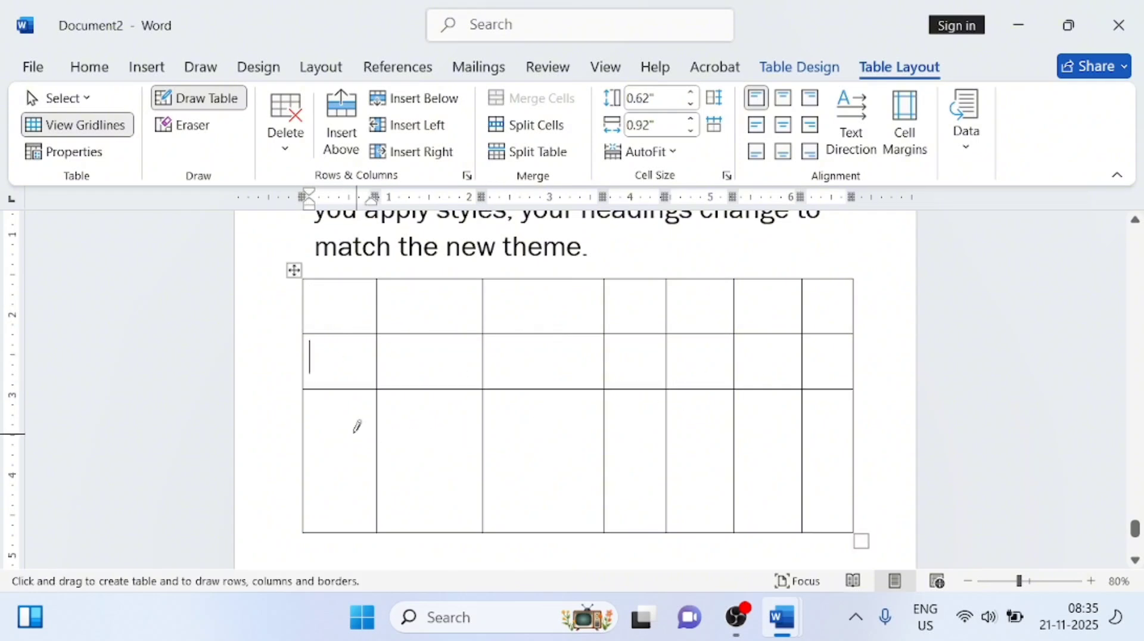
mouse_move(306, 425)
mouse_down()
mouse_move(728, 415)
mouse_move(820, 402)
mouse_move(843, 403)
mouse_move(848, 429)
mouse_up()
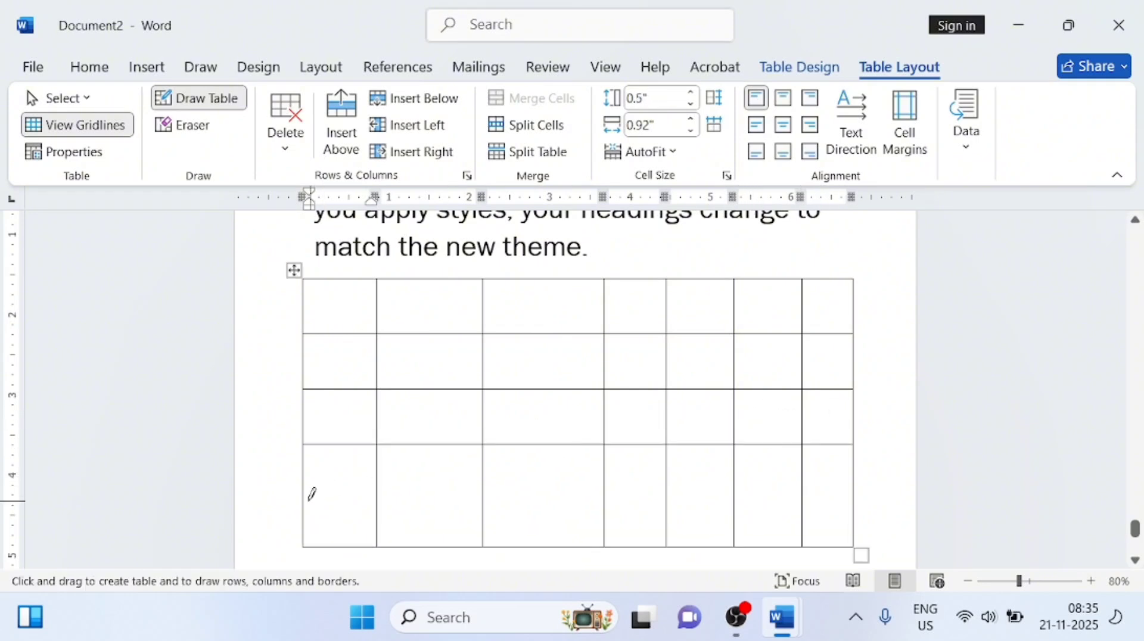
mouse_move(308, 500)
mouse_down()
mouse_move(785, 472)
mouse_move(888, 480)
mouse_move(876, 490)
mouse_up()
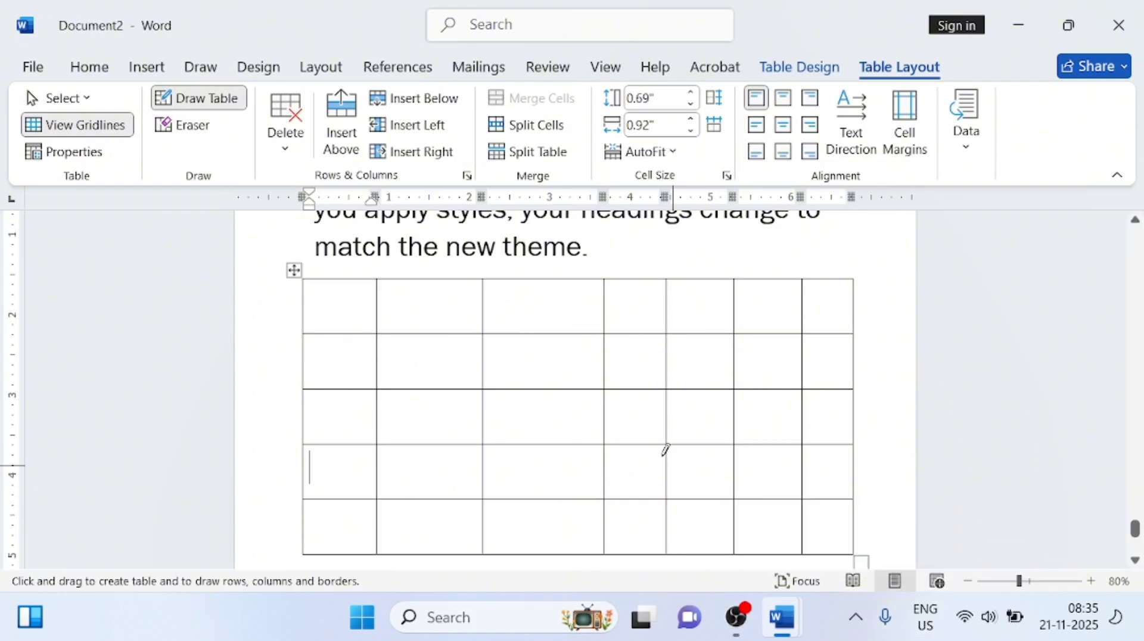
Delete the entire hand-drawn table.
click(301, 157)
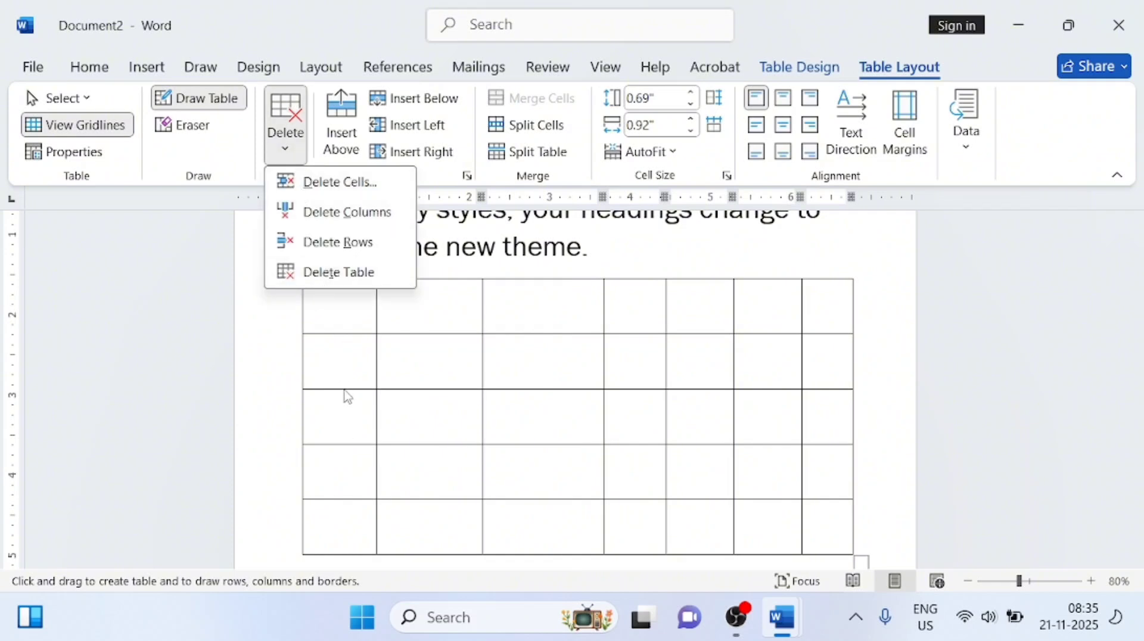
click(340, 272)
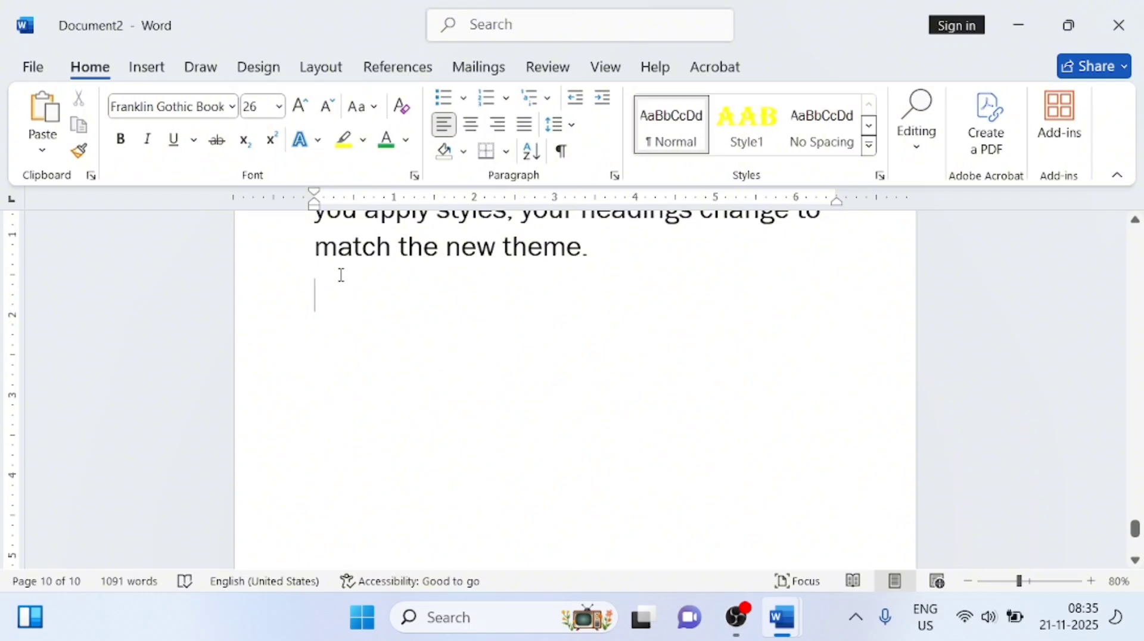
click(156, 73)
click(170, 136)
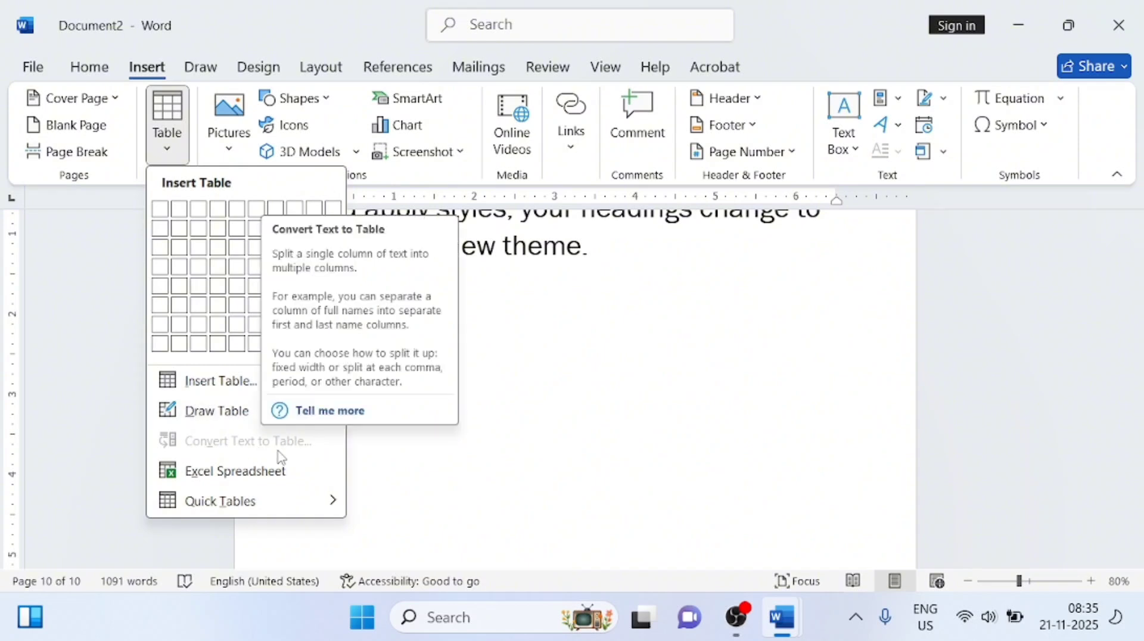
click(468, 357)
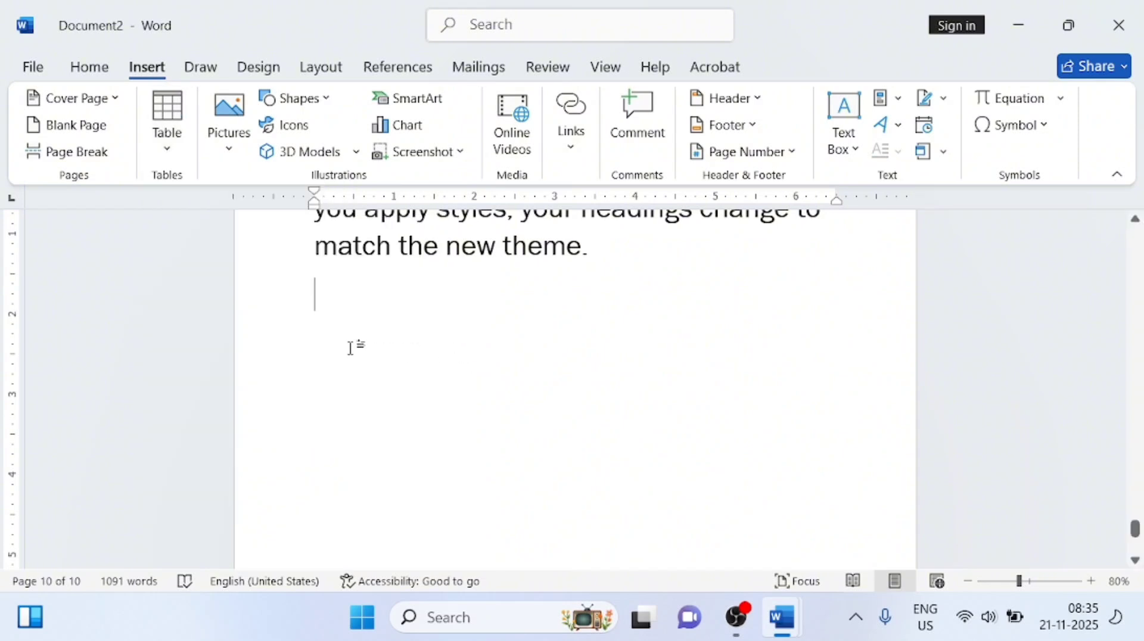
Start a new line below the last paragraph with the headings Name and Class.
key(Return)
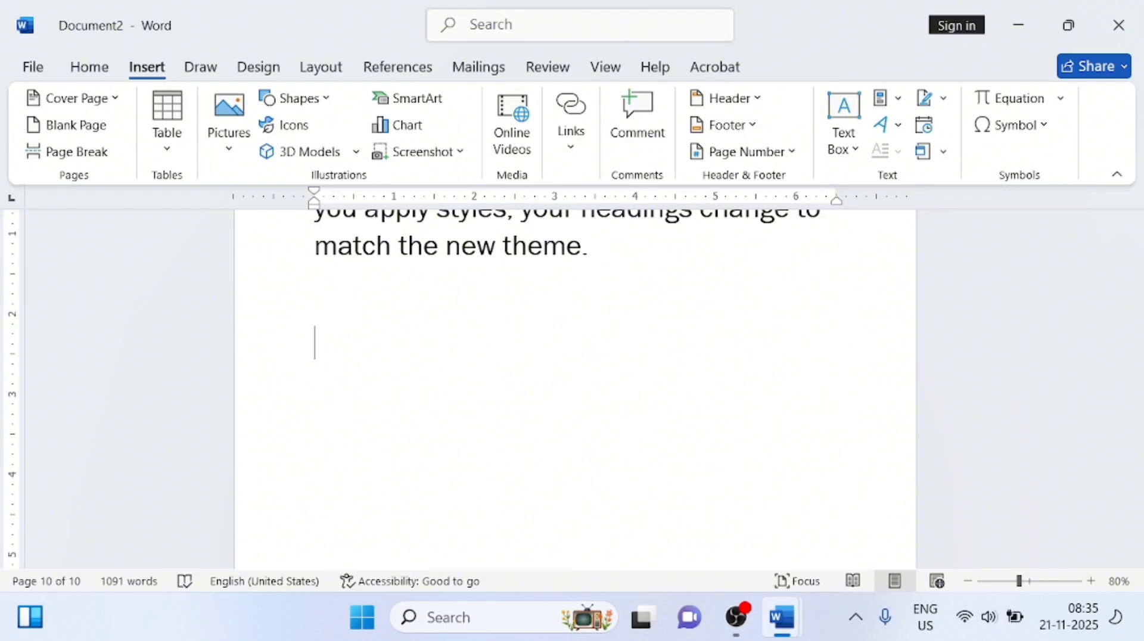
text(Name)
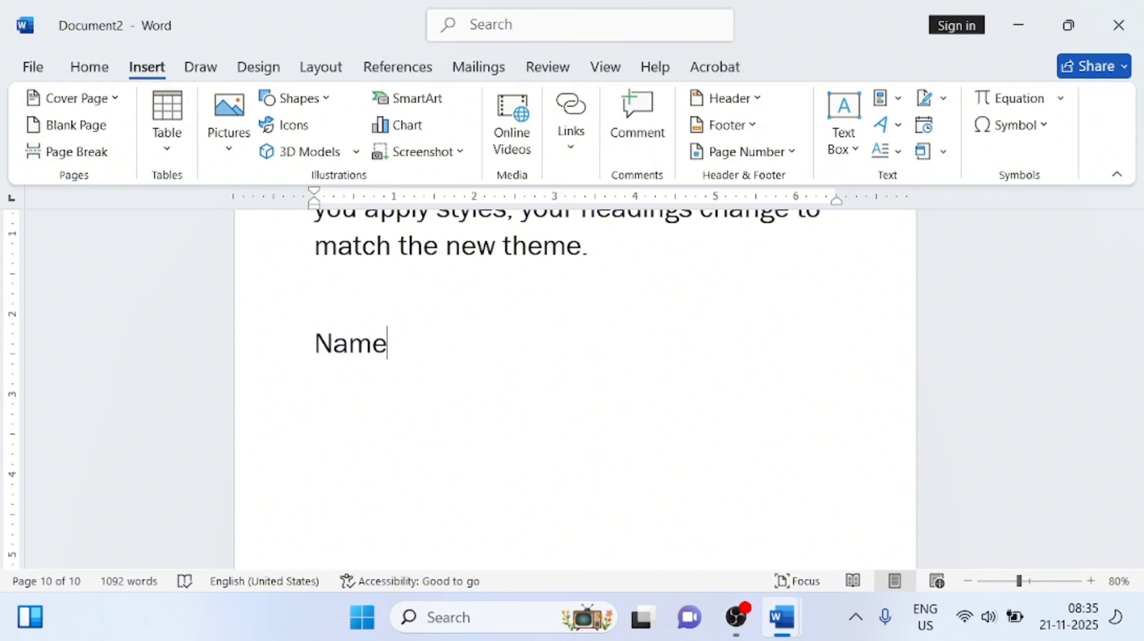
text(,)
key(BackSpace)
key(BackSpace)
text(Class)
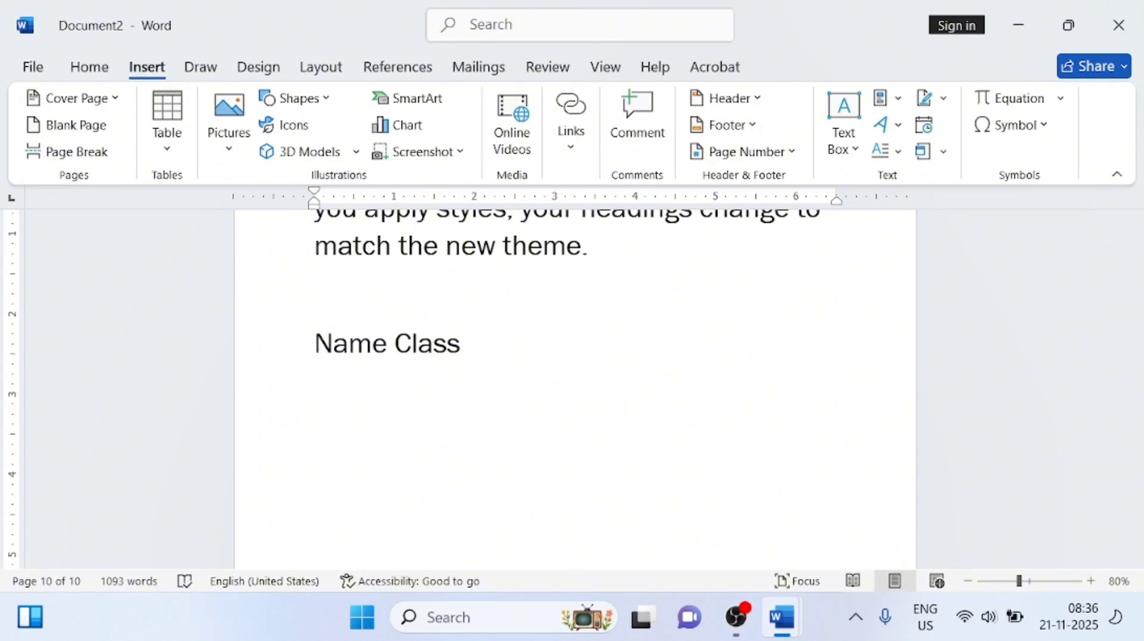
Extend the heading line with the subjects math, phy, chem and comp, leaving out eng.
text(  math  )
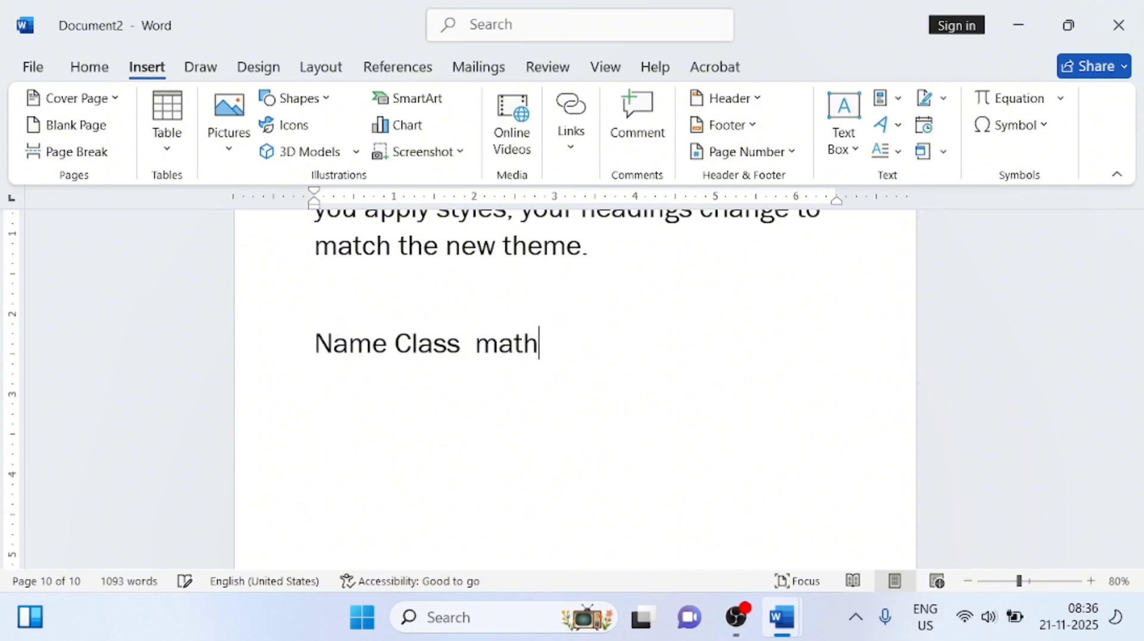
text(phy)
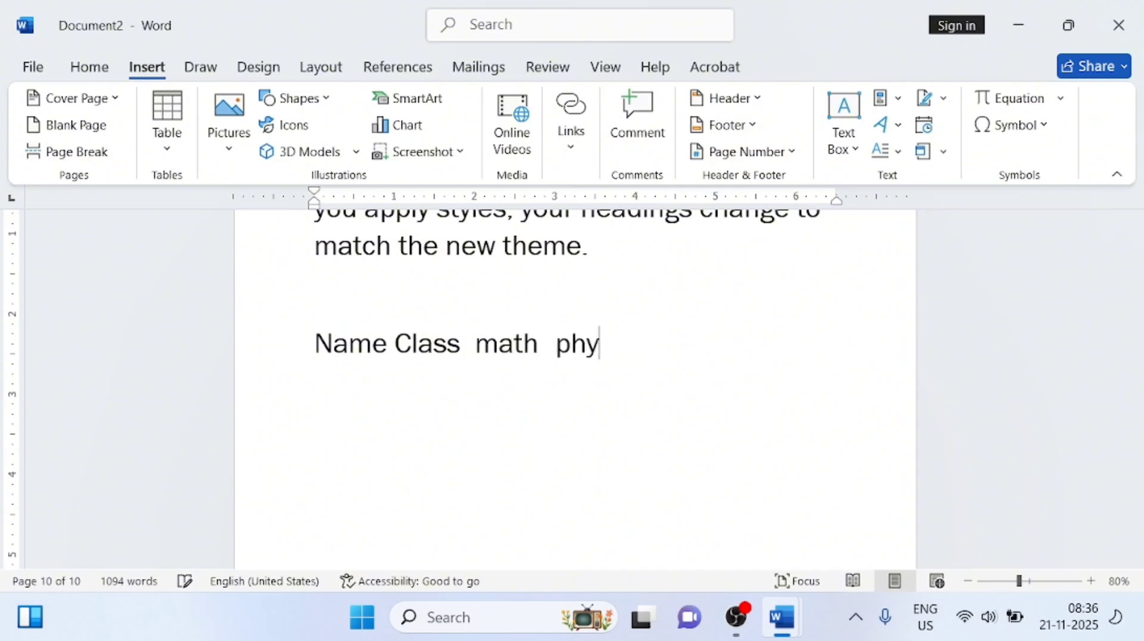
key(Tab)
text(chem  )
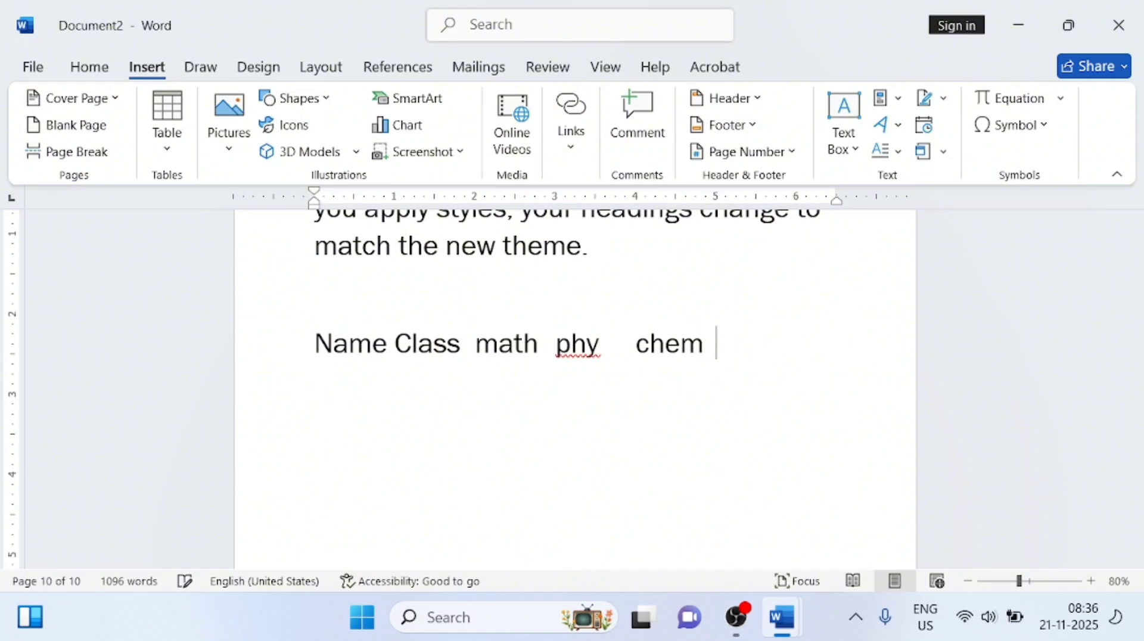
text(comp)
key(Tab)
text(eng)
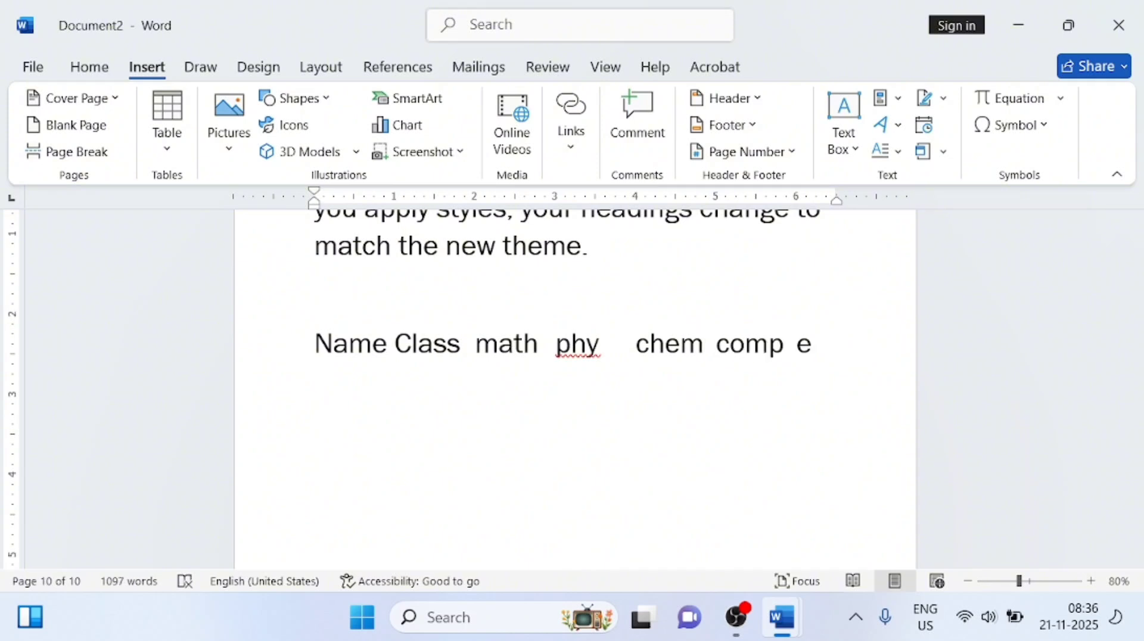
key(BackSpace)
key(BackSpace)
key(BackSpace)
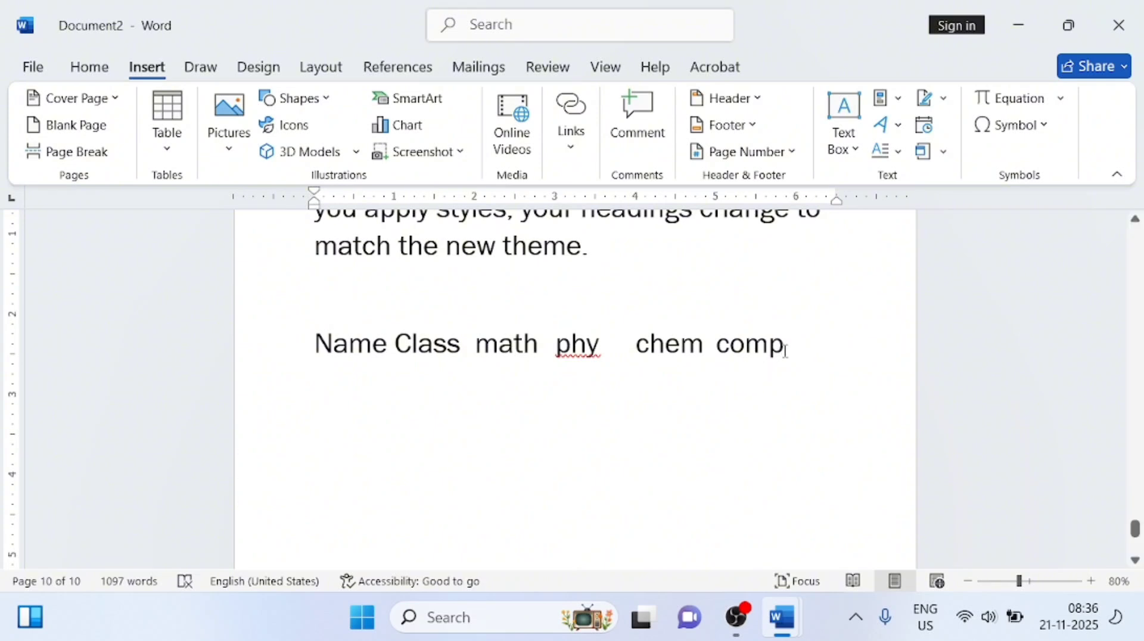
Reduce the font size of the whole heading line by one step.
drag(785, 345, 314, 344)
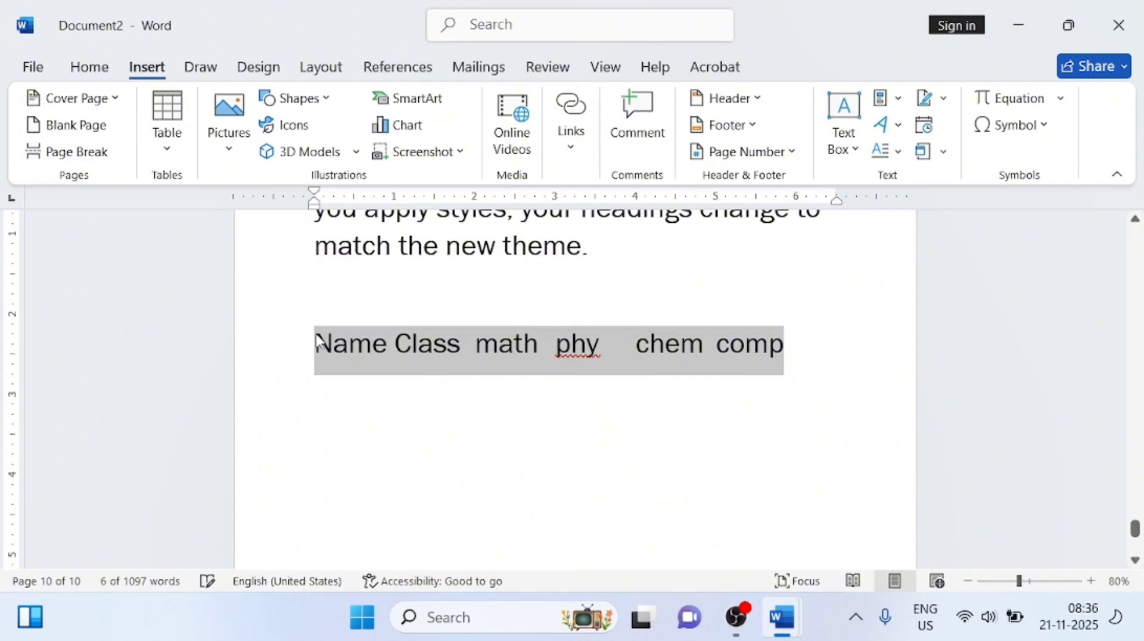
key(ctrl+shift+comma)
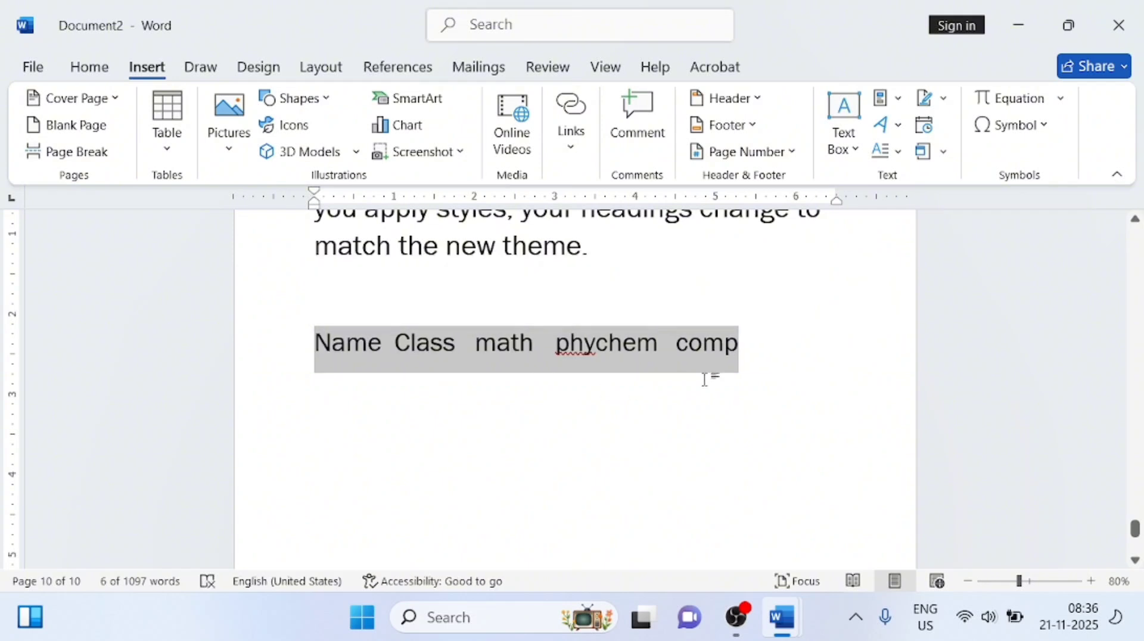
click(742, 342)
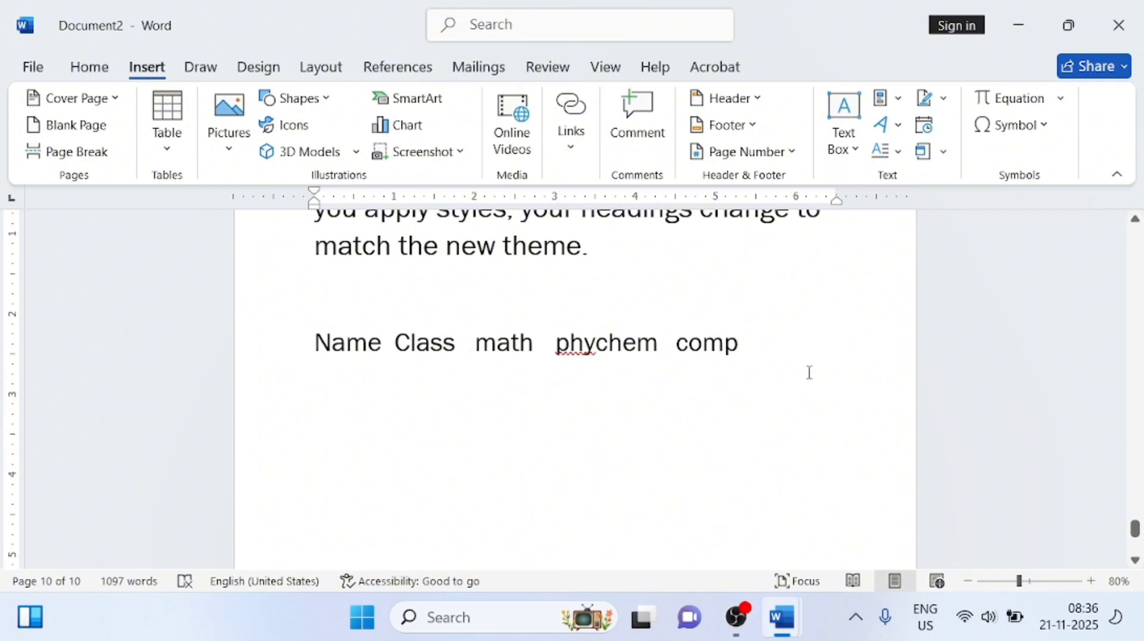
Remove chem and comp from the heading line so that it ends at phy.
drag(739, 345, 601, 342)
key(BackSpace)
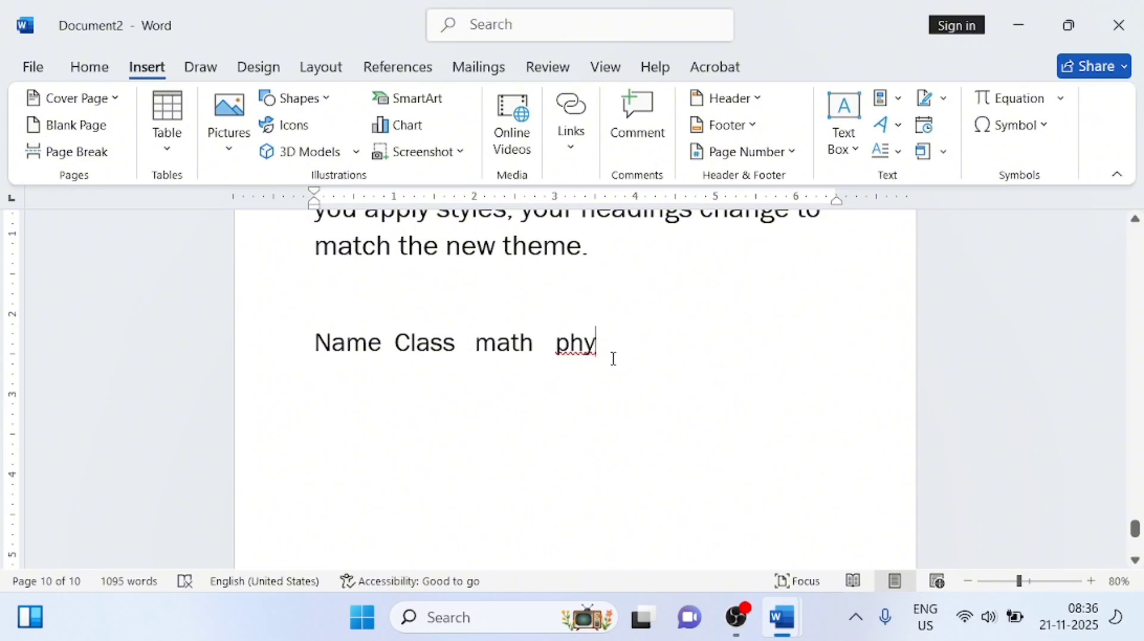
key(Tab)
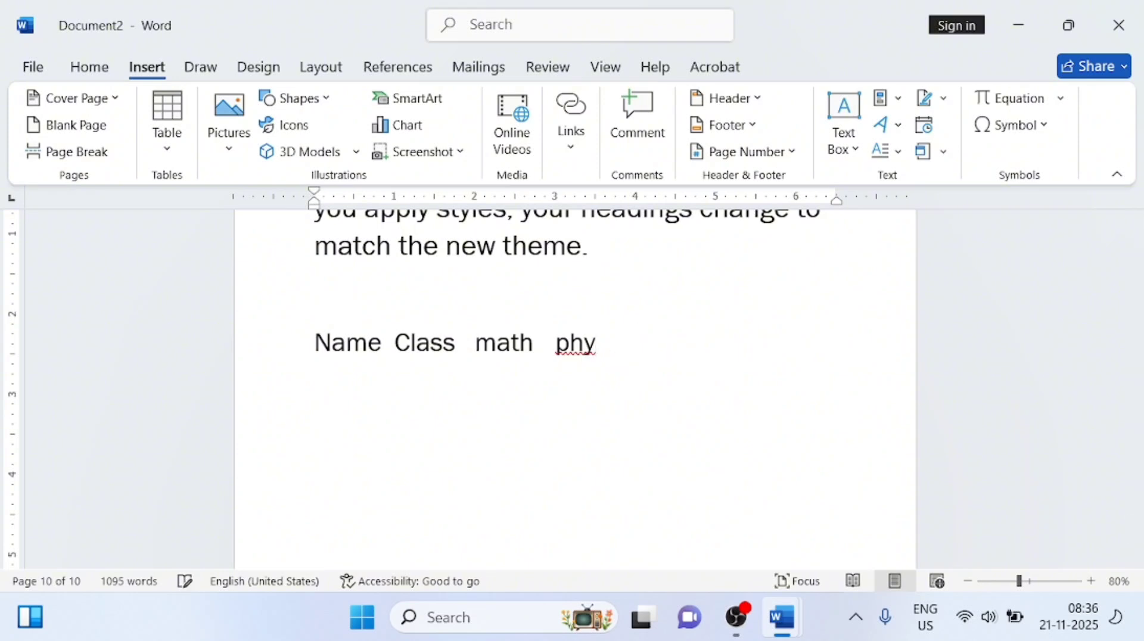
key(BackSpace)
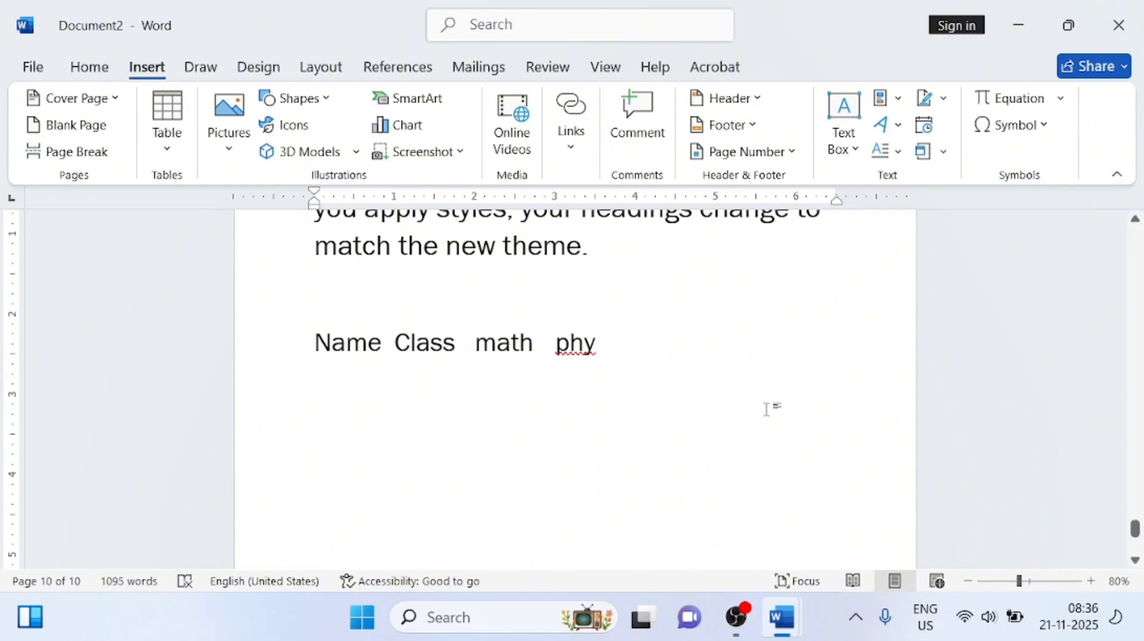
key(Tab)
key(BackSpace)
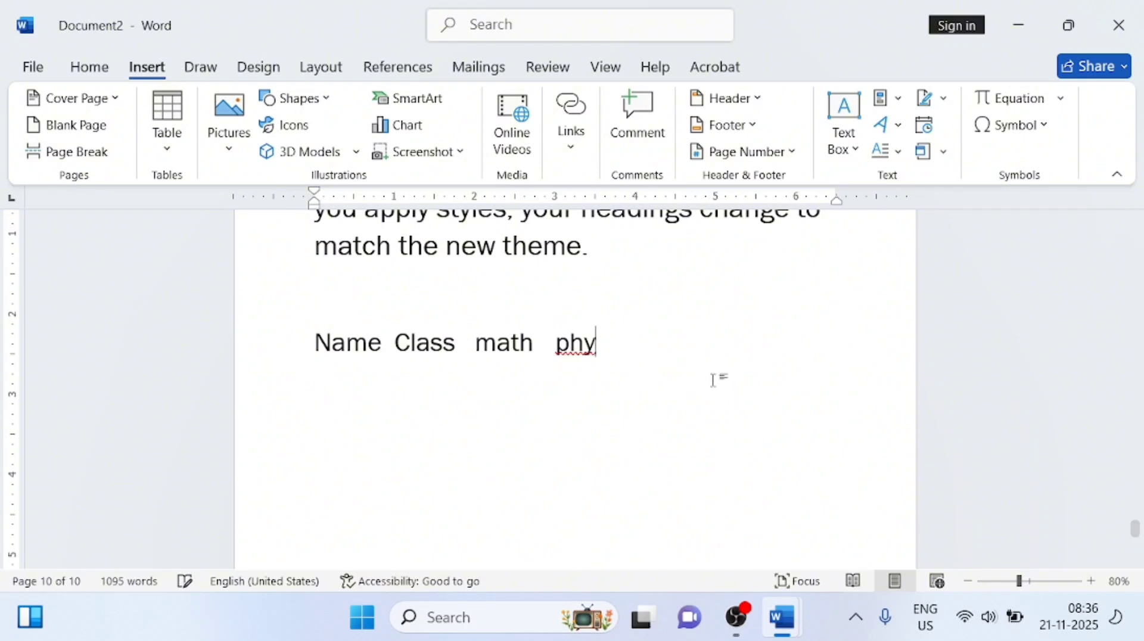
Add the headings chem and comp after phy, each separated by a tab, leaving out eng.
key(Tab)
text(chme)
key(BackSpace)
key(BackSpace)
text(em)
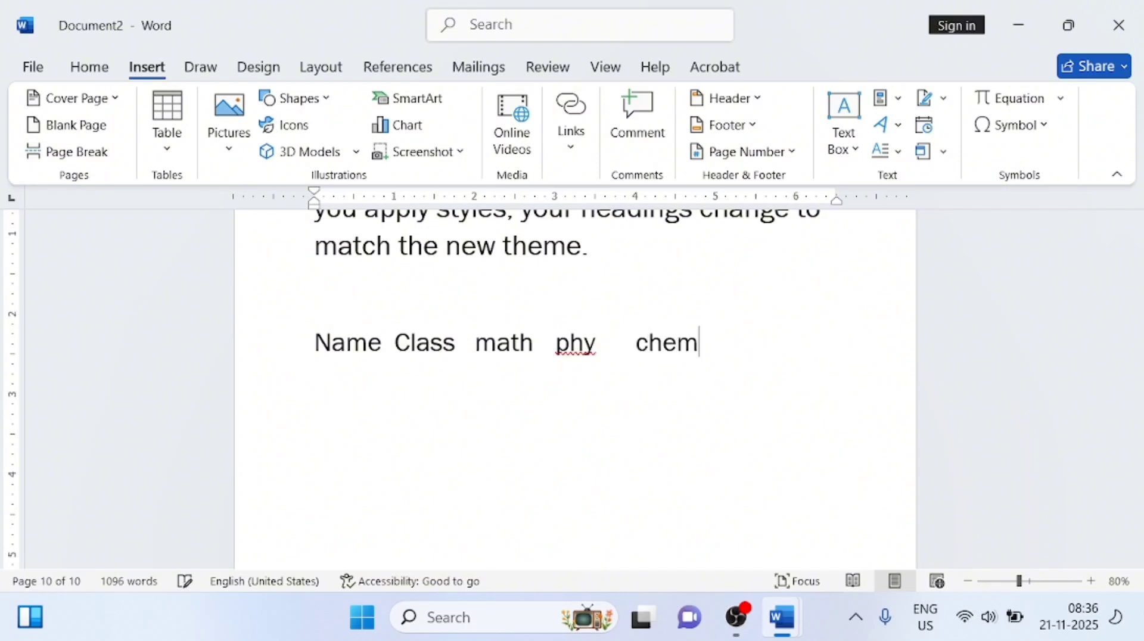
key(Tab)
text(comp)
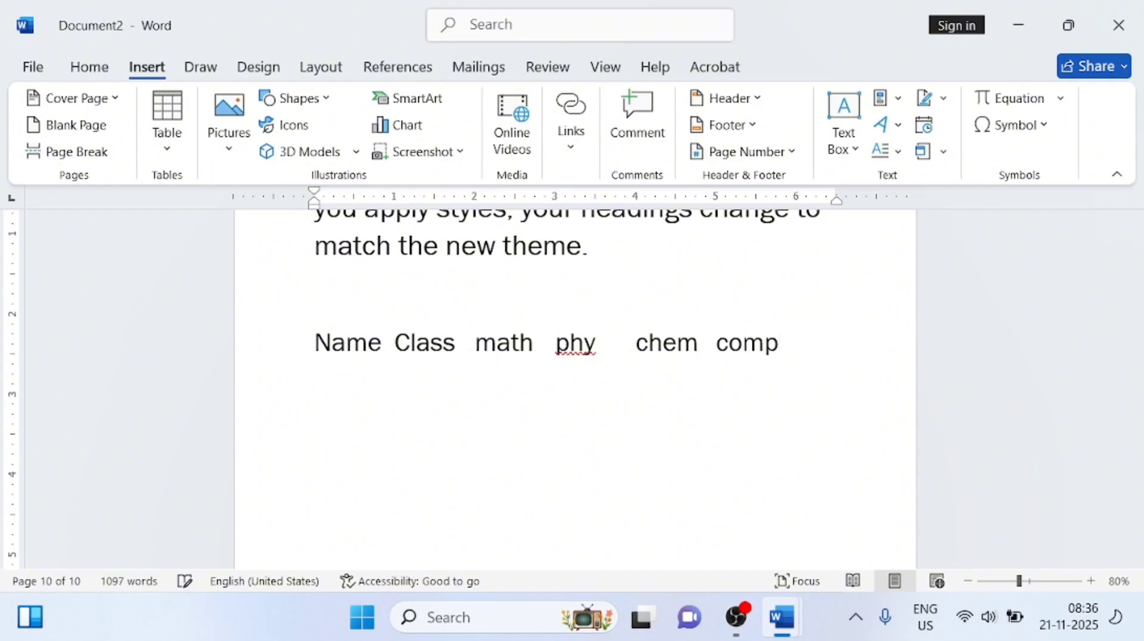
key(Tab)
text(eng)
key(BackSpace)
key(BackSpace)
key(BackSpace)
Enter the first student's row under the headings: the name, class 10 and marks 59, 58, 68 and 78, separated by tabs.
text(Ramesh	)
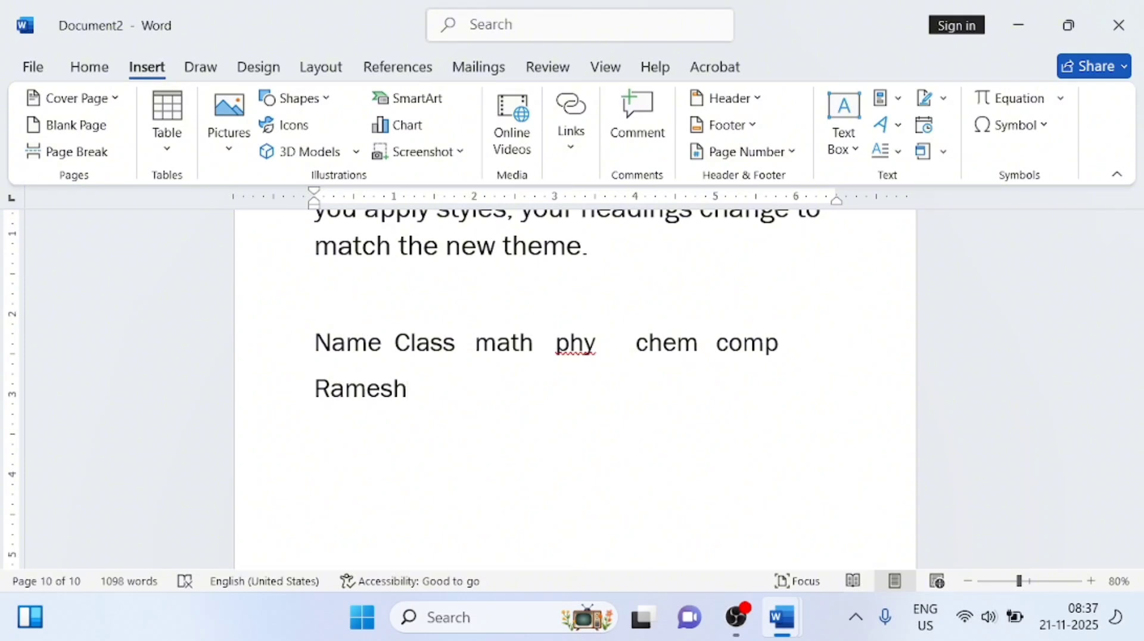
text(10)
key(BackSpace)
key(BackSpace)
text(5)
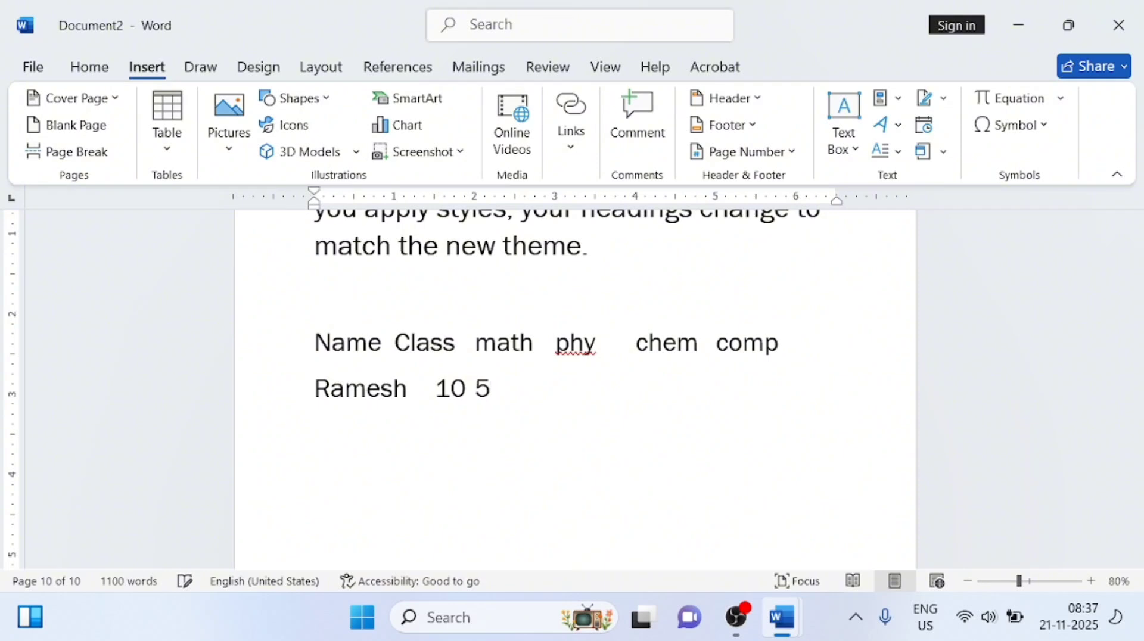
text(9 58 689)
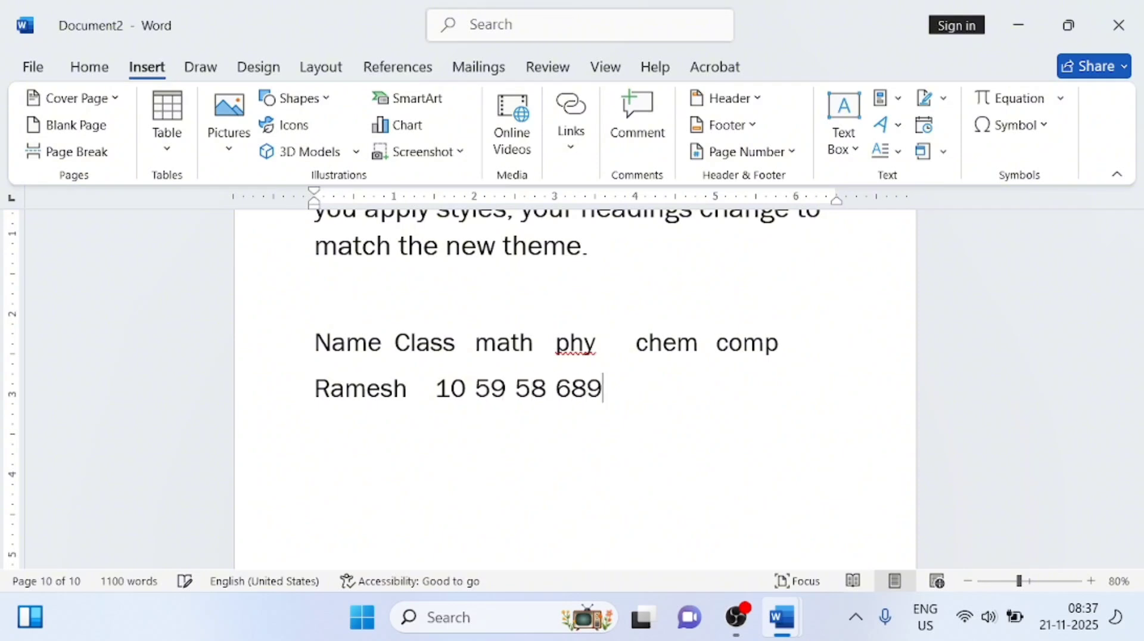
key(Tab)
key(BackSpace)
text(78)
key(Return)
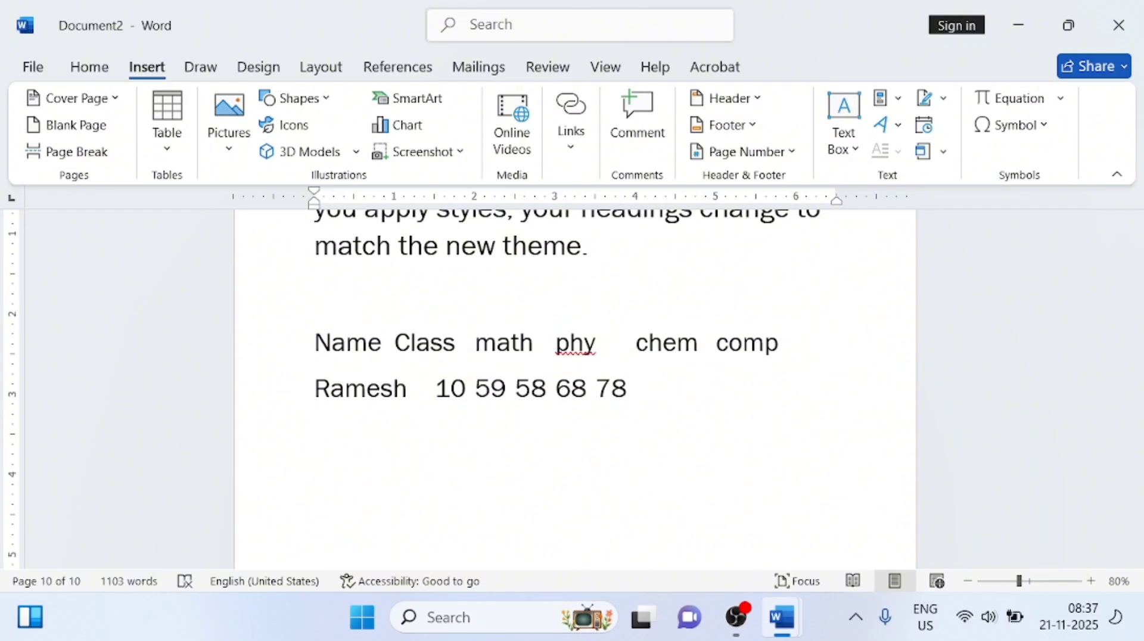
Add the second student's tab-separated row with the name, class 10 and marks 95, 65, 85 and 74.
text(Raju)
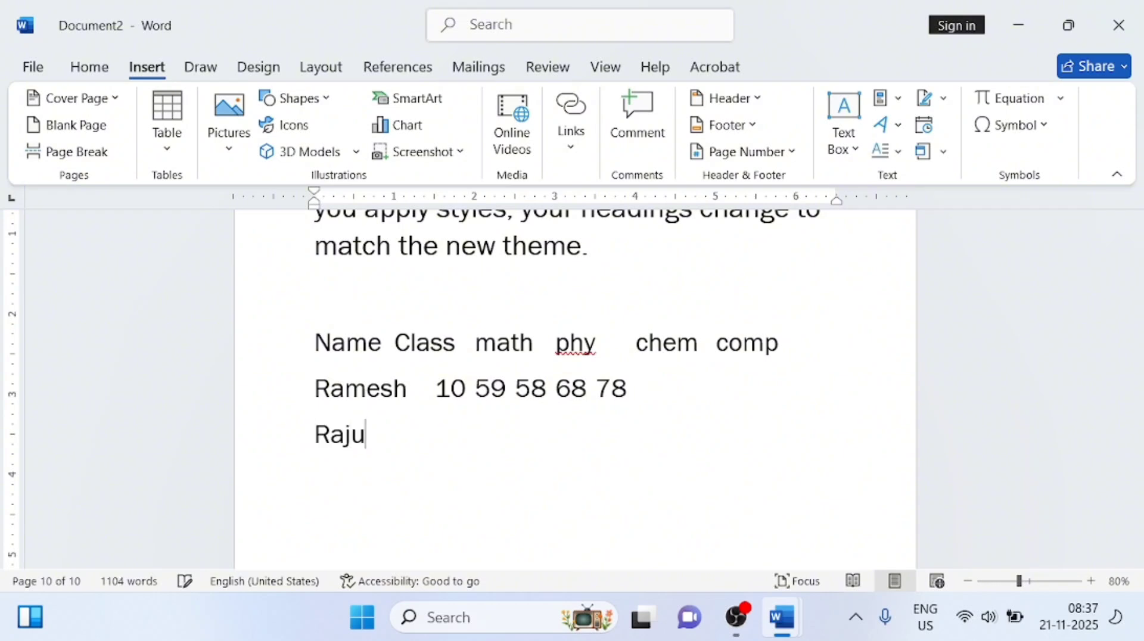
key(Tab)
text(10 9)
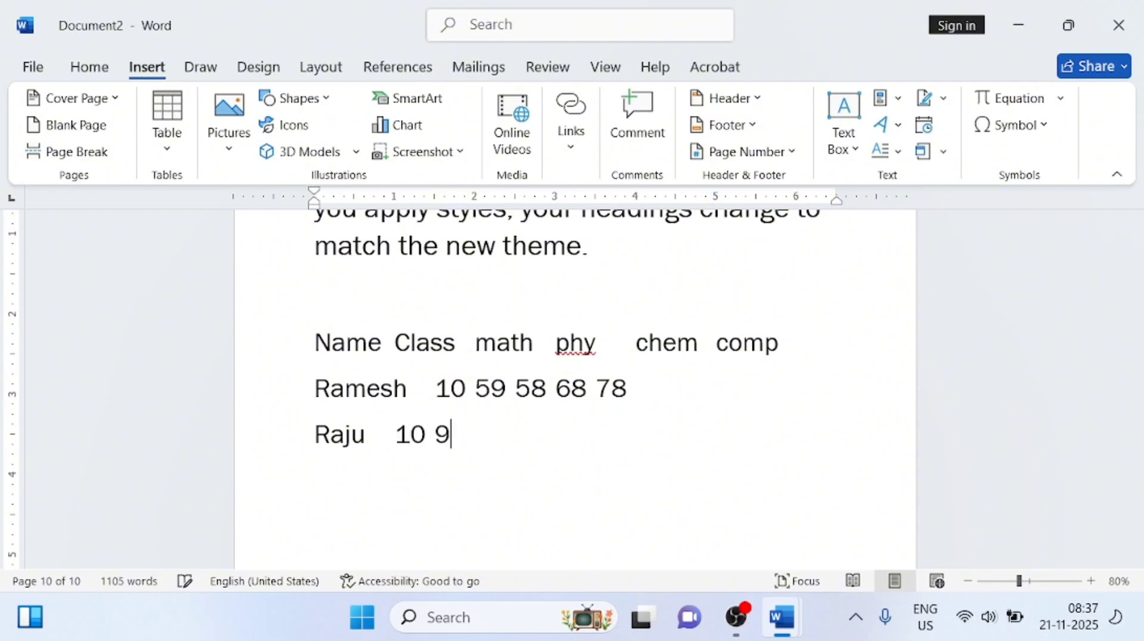
text(5 65 )
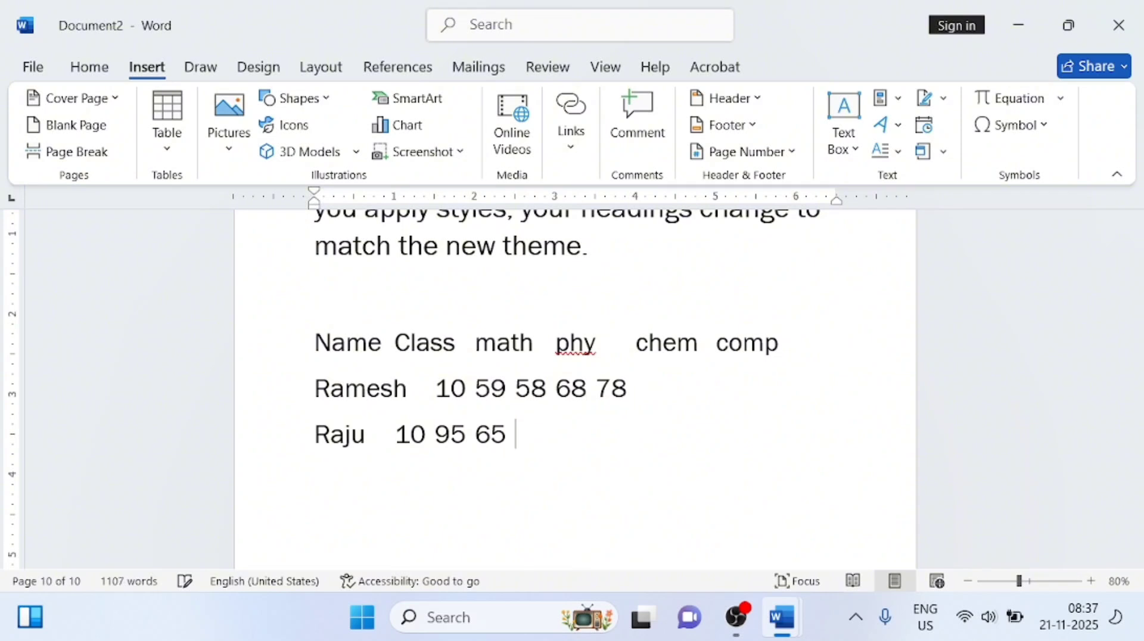
text(85 74)
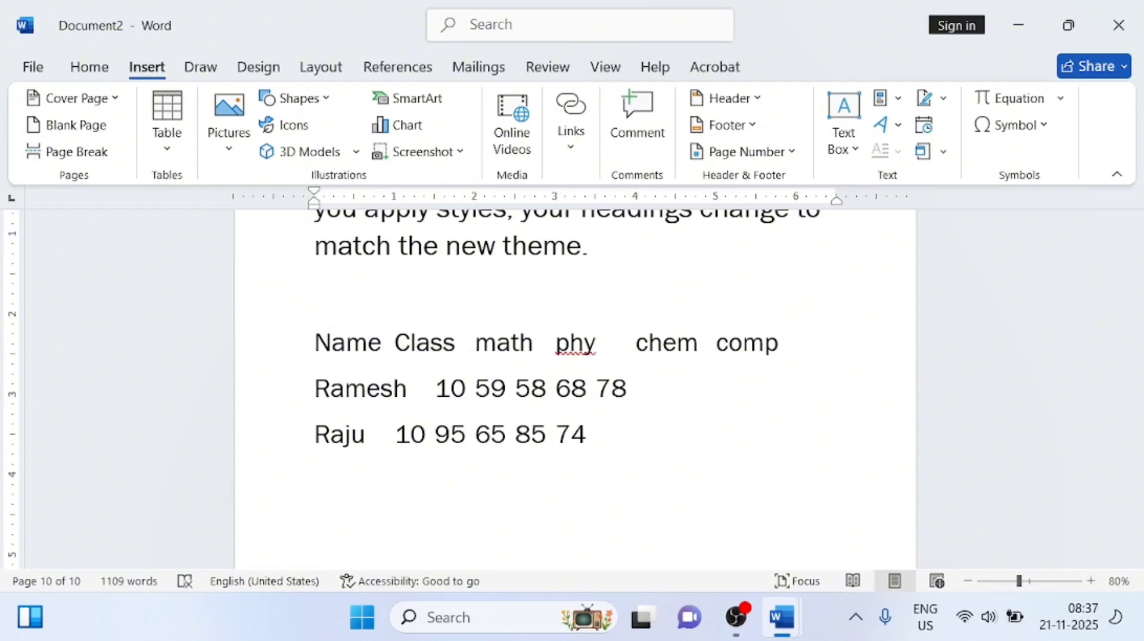
Add the third student's tab-separated row with the name, class 10 and the values 69, 58, 69, 54 and 58.
text(Ram	)
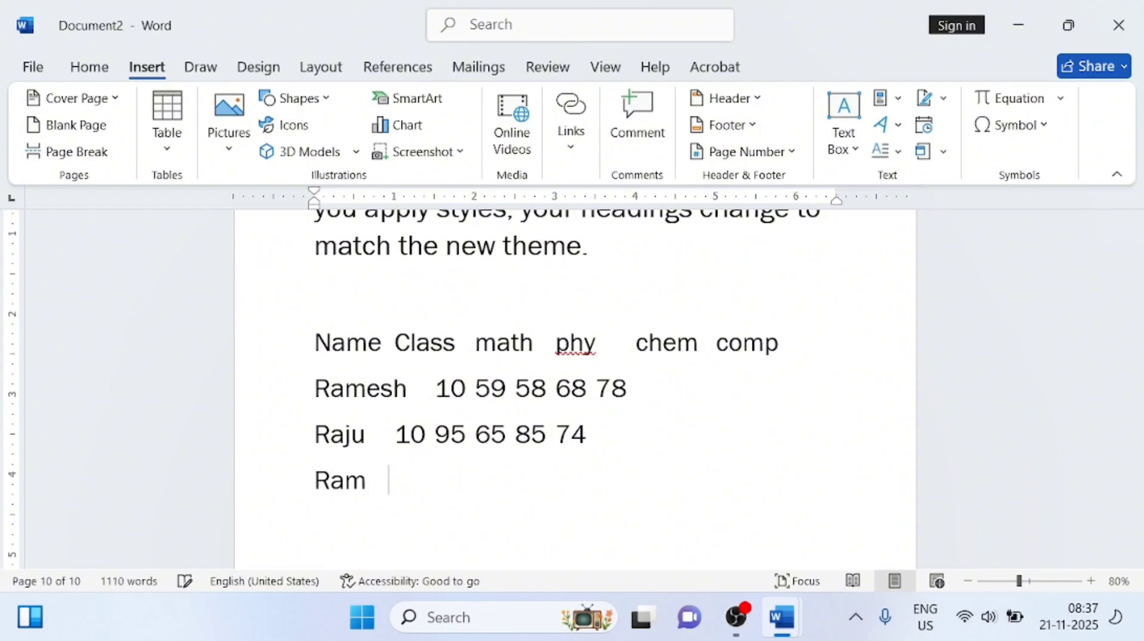
text(10 69)
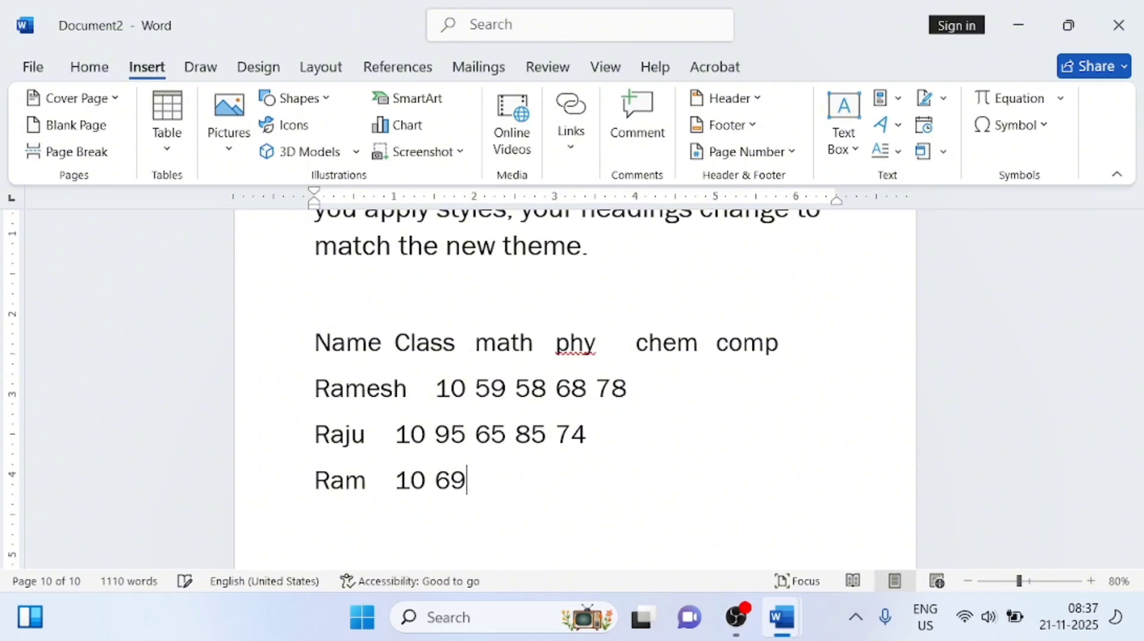
text( 58 69 )
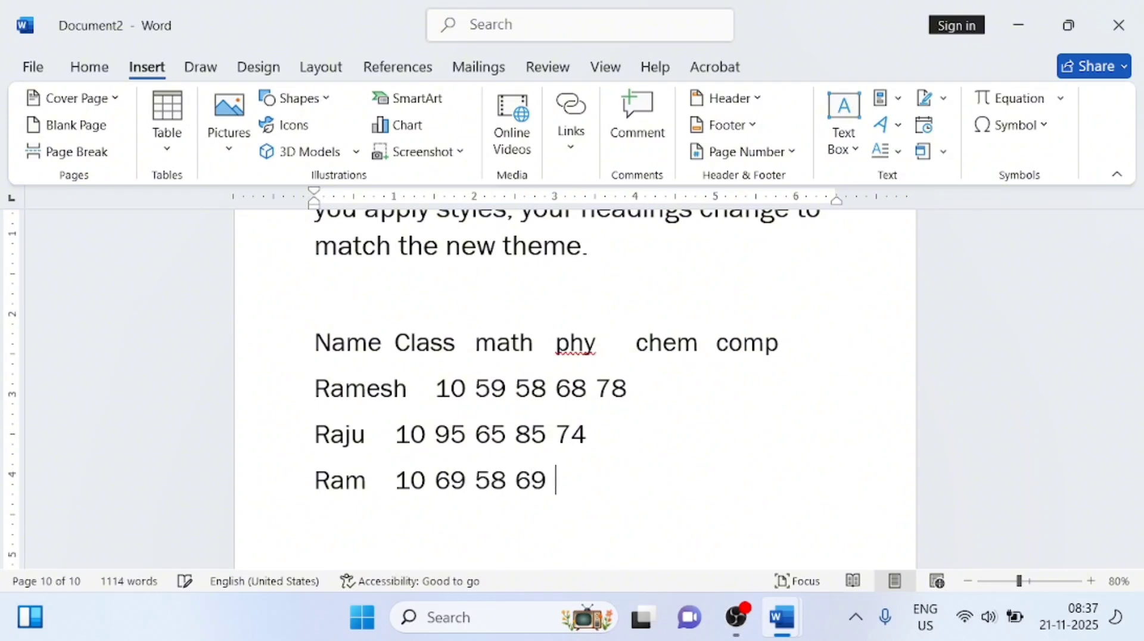
text(54 58)
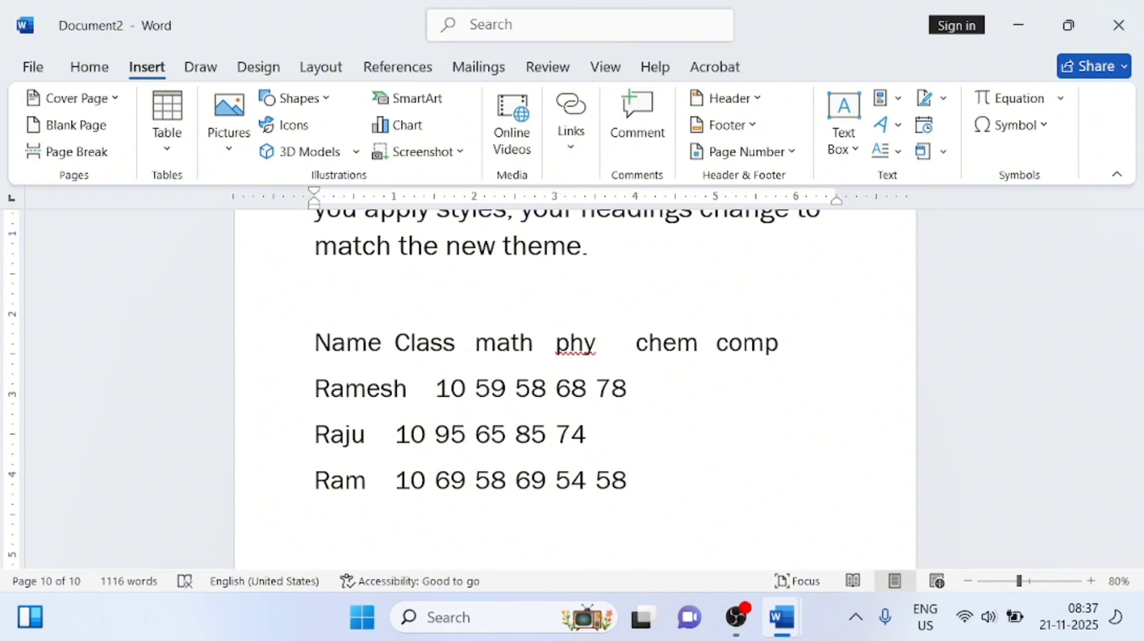
Add the fourth student's tab-separated row with the name, class 10 and marks 69, 58, 45 and 58.
key(Return)
text(Ganesh)
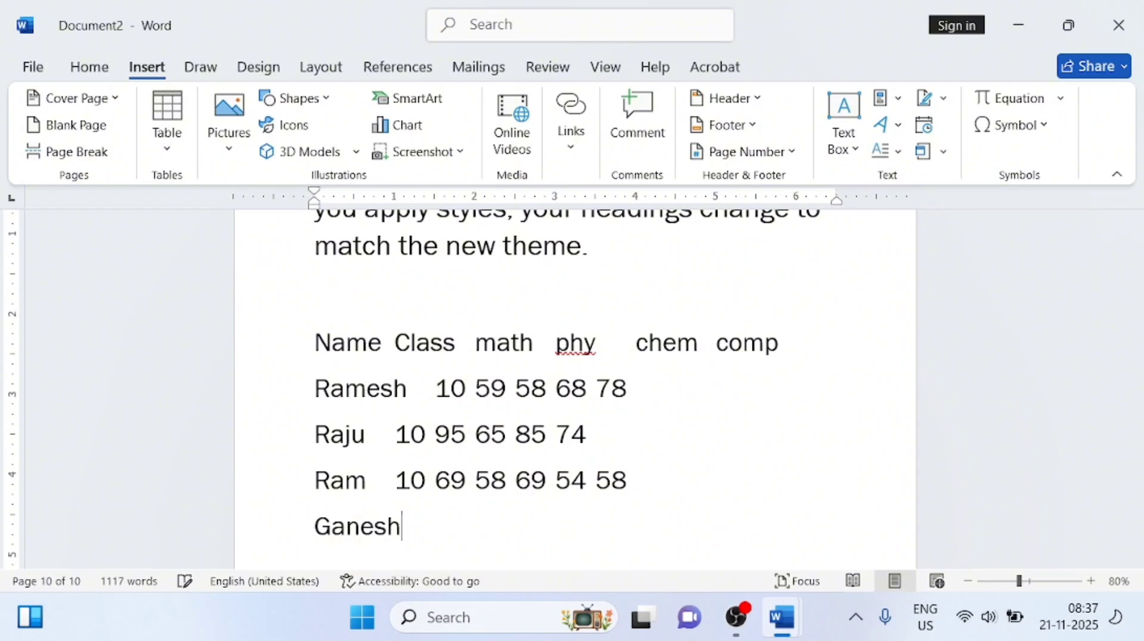
key(Tab)
text(10 69 58 45 58)
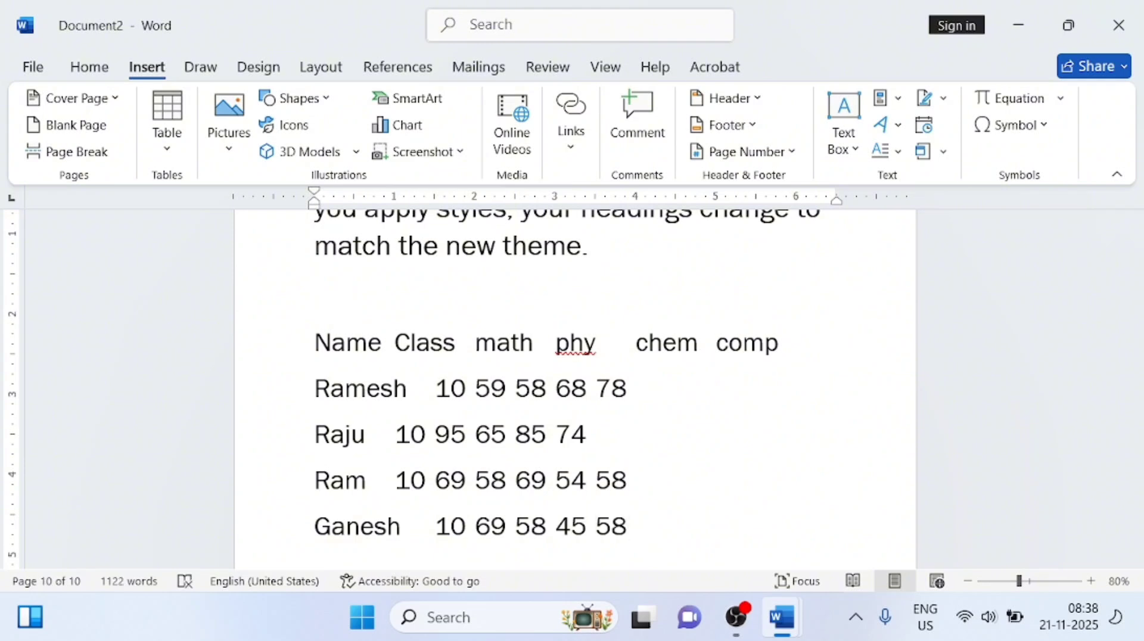
Remove the surplus last mark from the third student's row so that it ends at 54.
click(632, 481)
key(BackSpace)
key(BackSpace)
scroll(633, 431, down, 3)
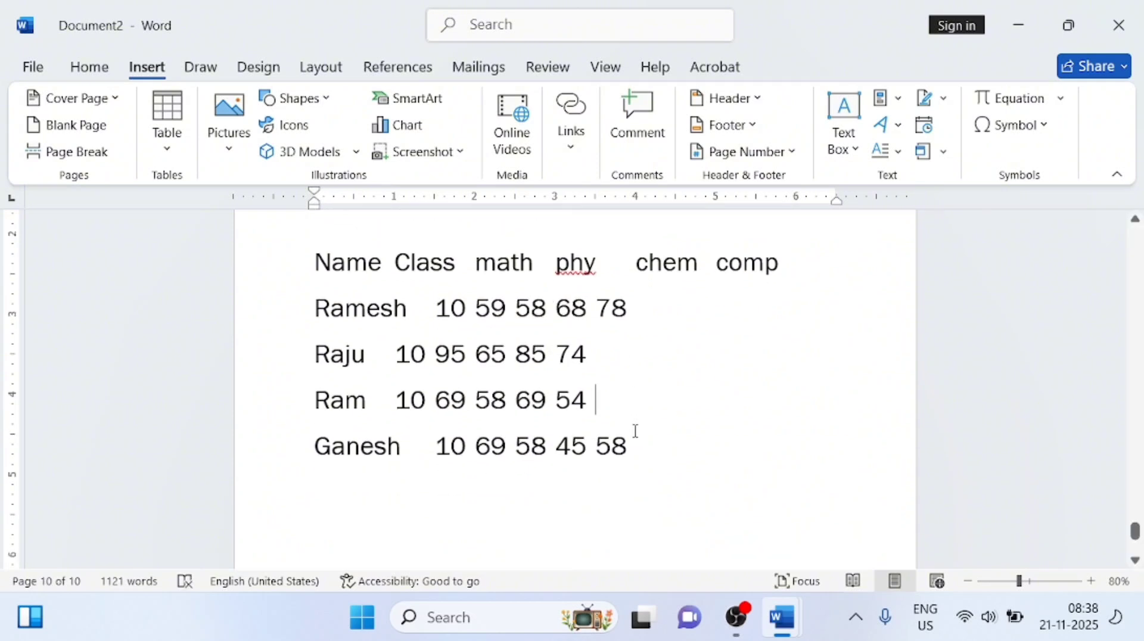
drag(628, 446, 293, 270)
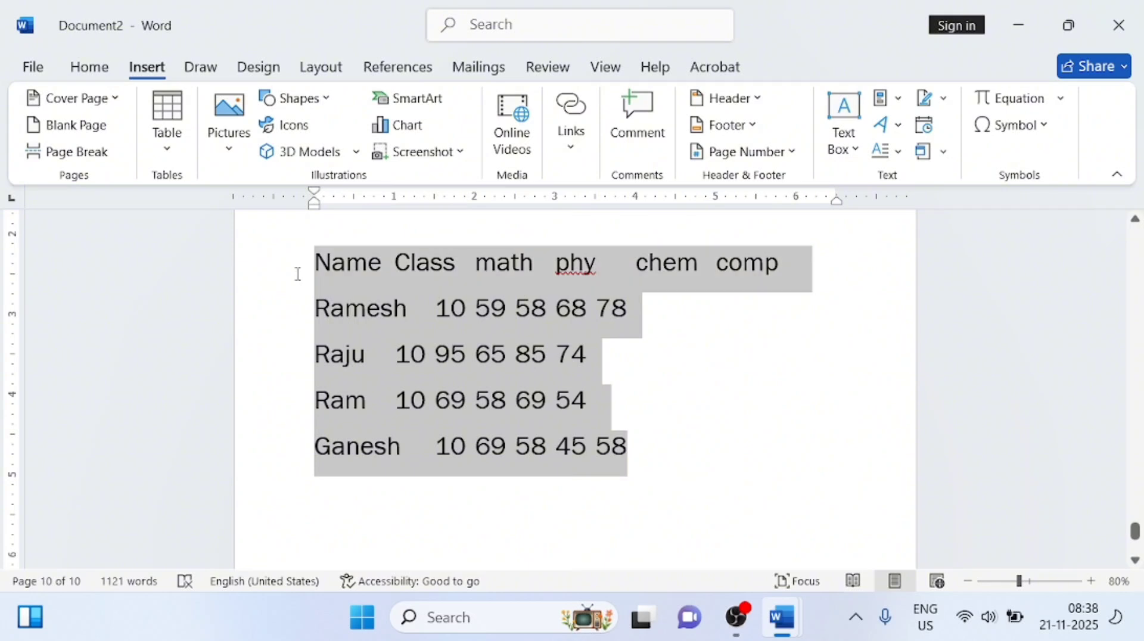
click(167, 149)
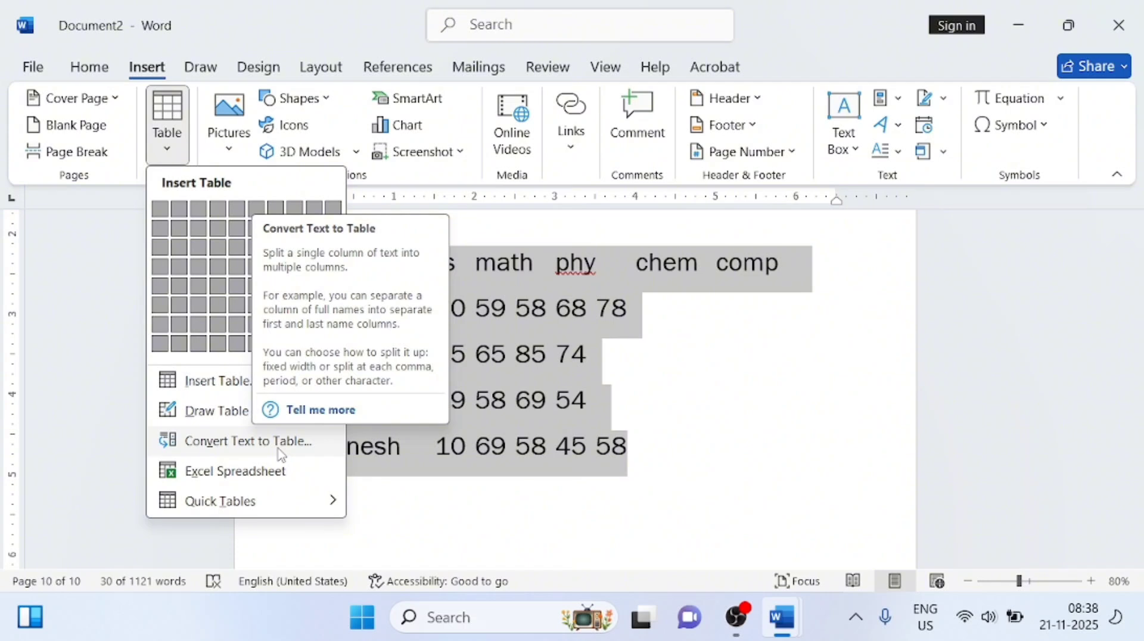
click(511, 417)
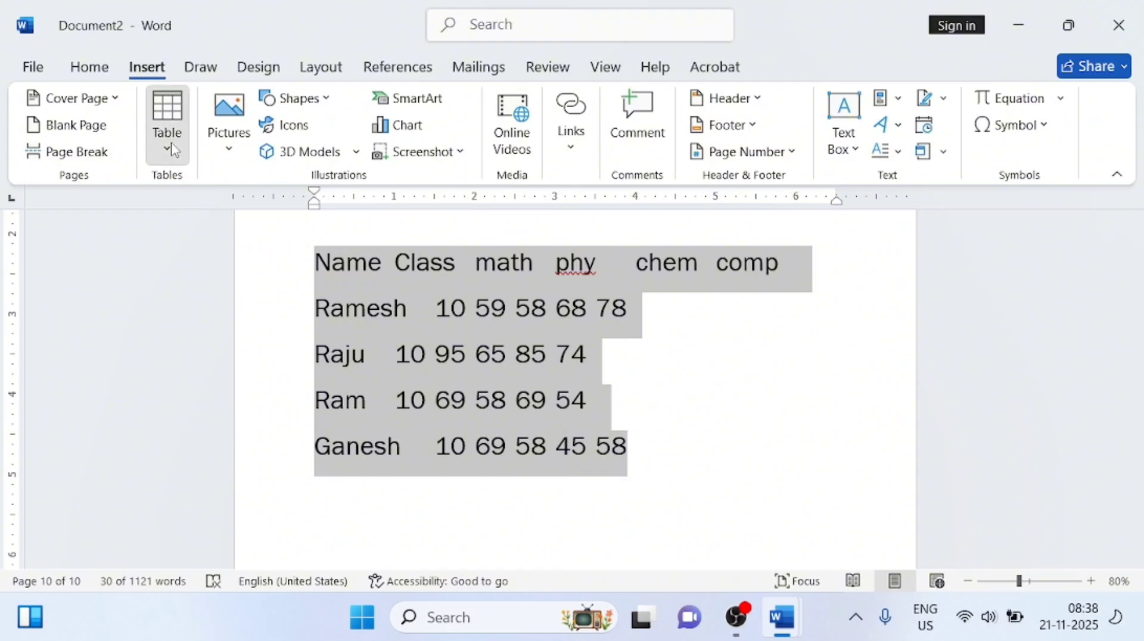
click(166, 123)
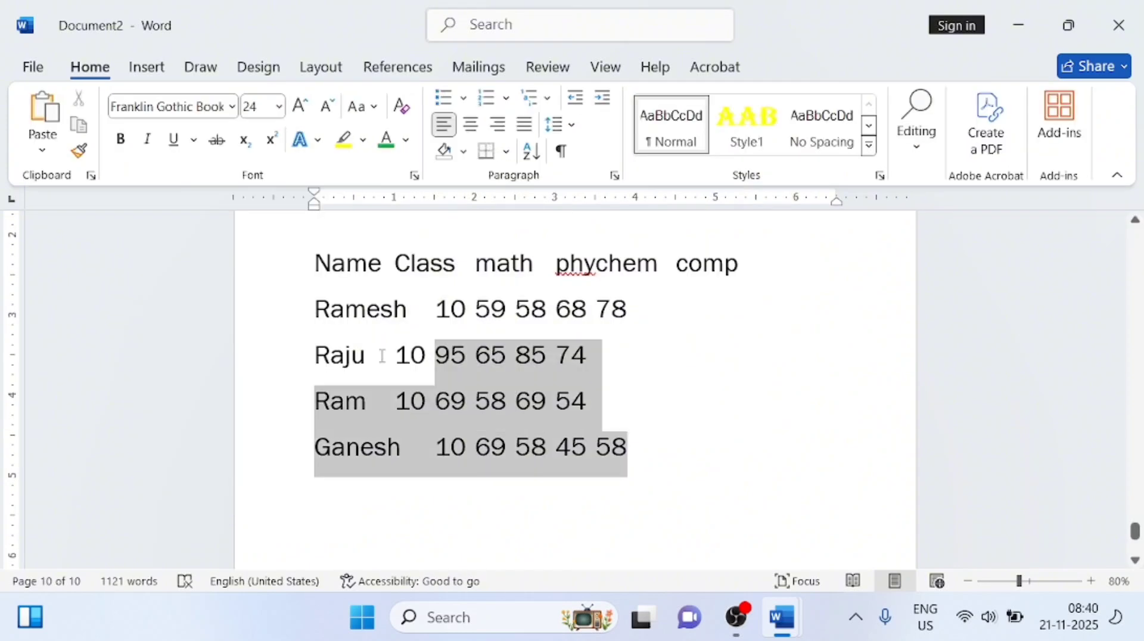
Convert the heading line and the four student rows into a six-column table with the text separated at tabs.
drag(382, 356, 262, 258)
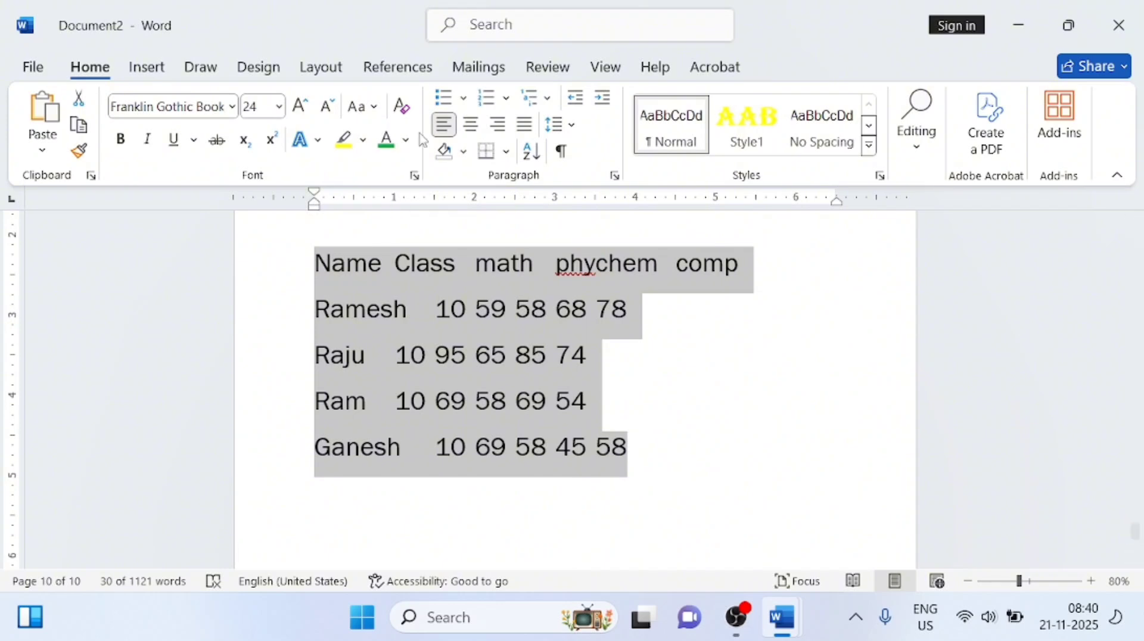
click(156, 67)
click(166, 128)
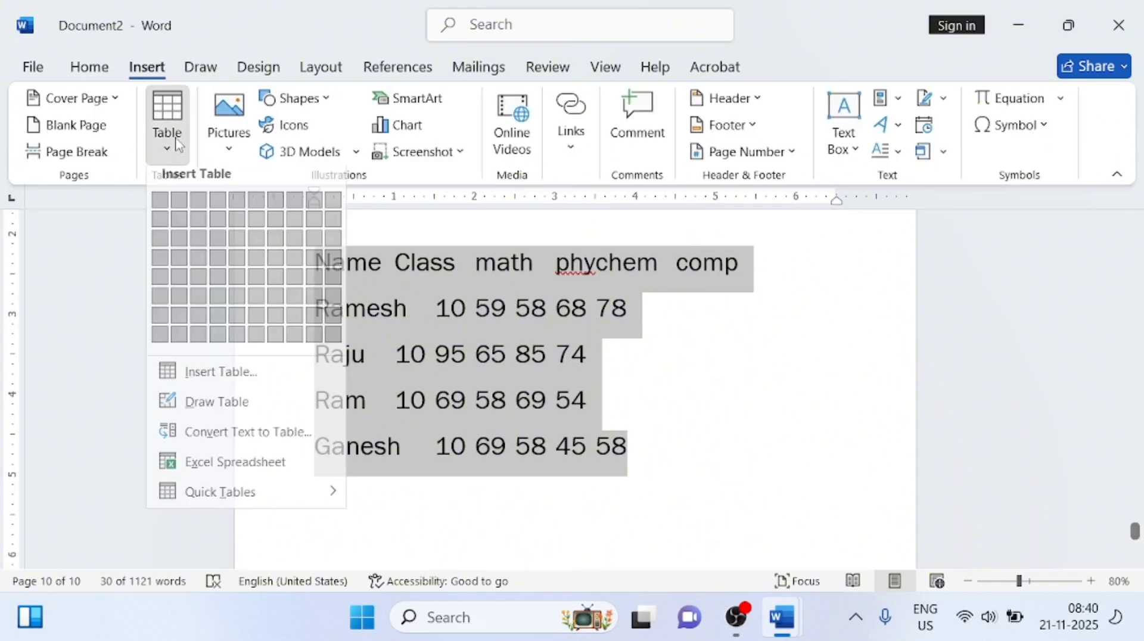
click(230, 440)
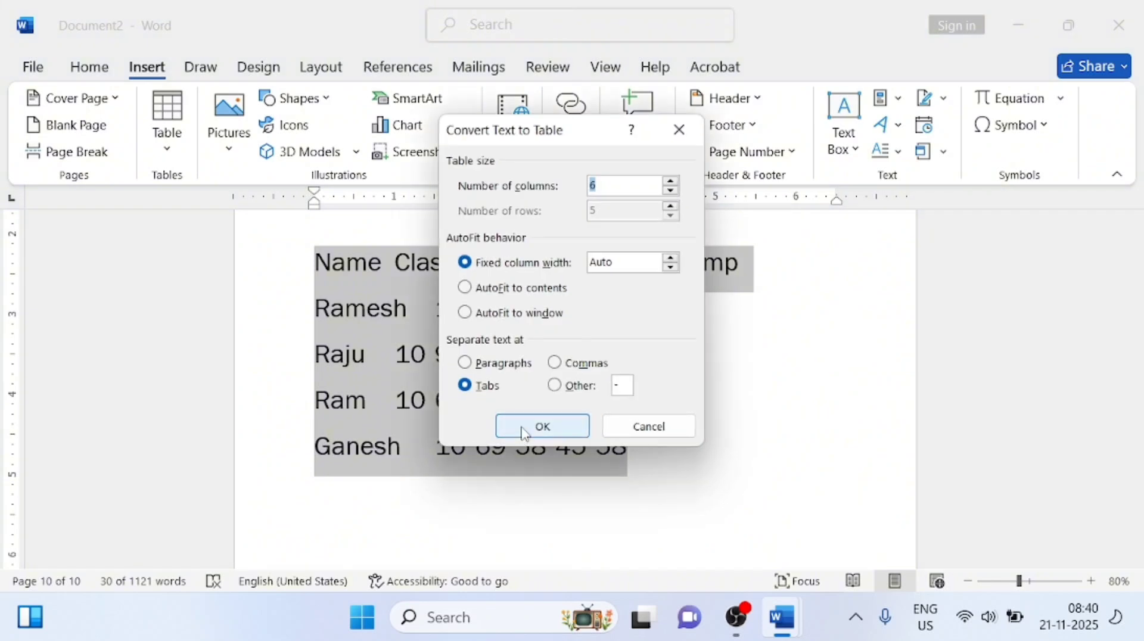
click(524, 427)
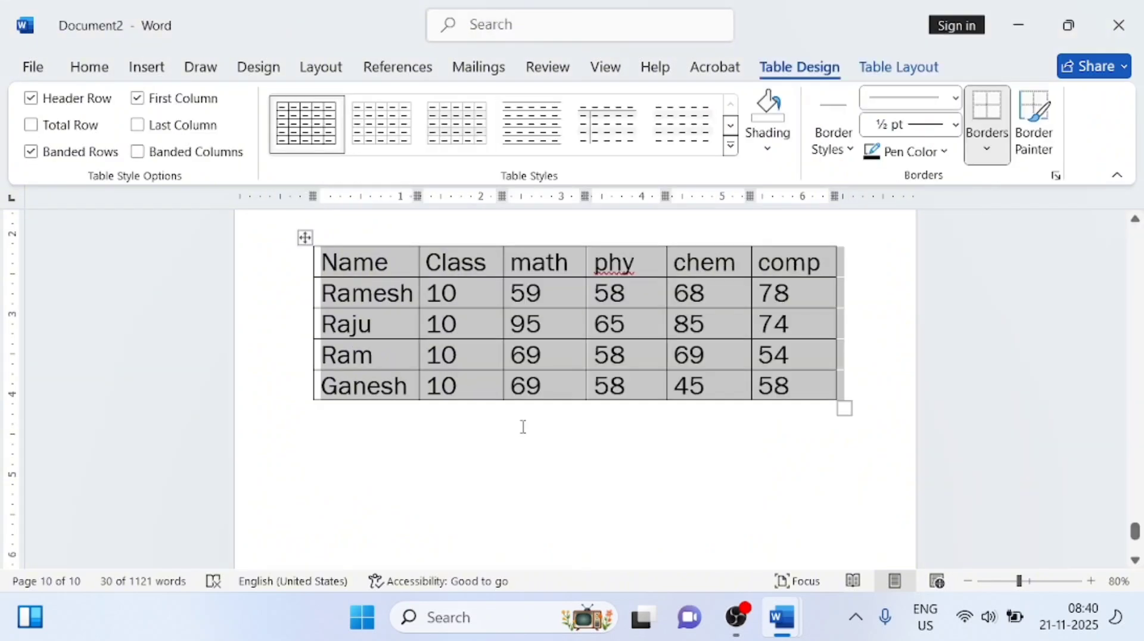
click(808, 388)
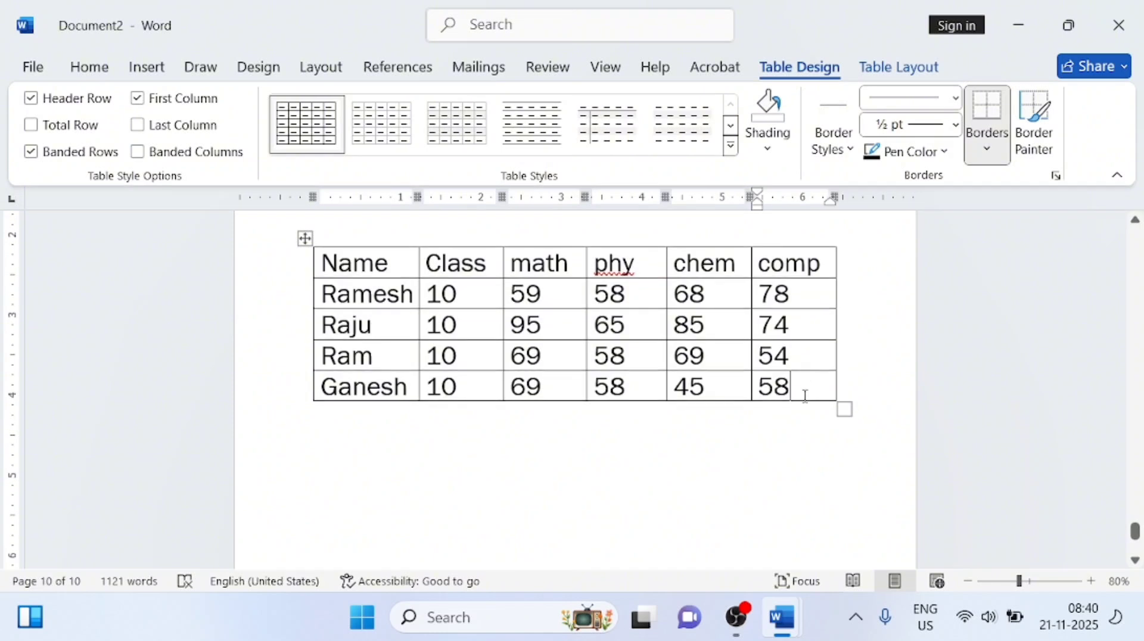